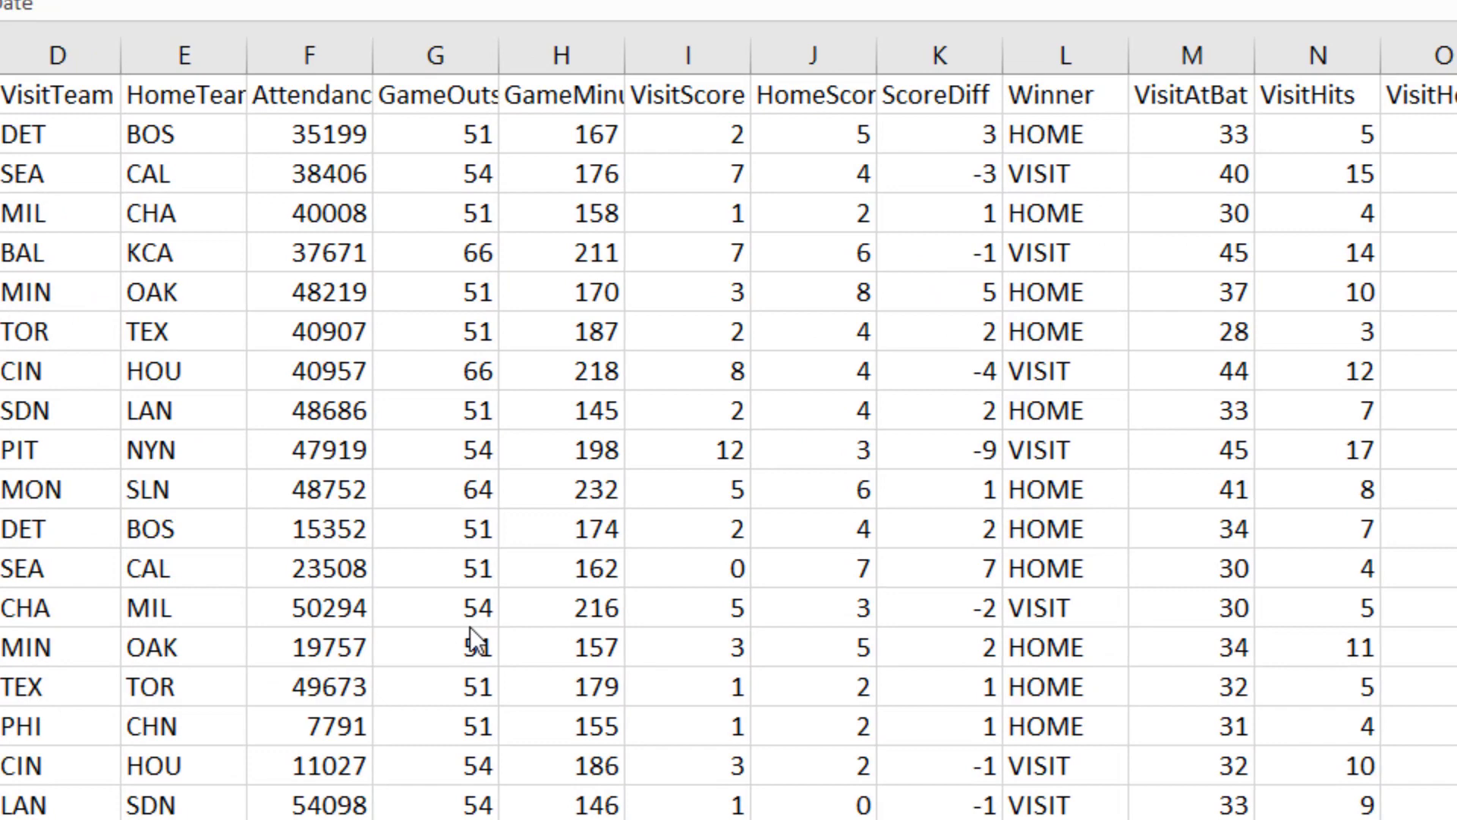
# Step: Add a new worksheet to the workbook and rename it Analysis
pyautogui.click(311, 93)
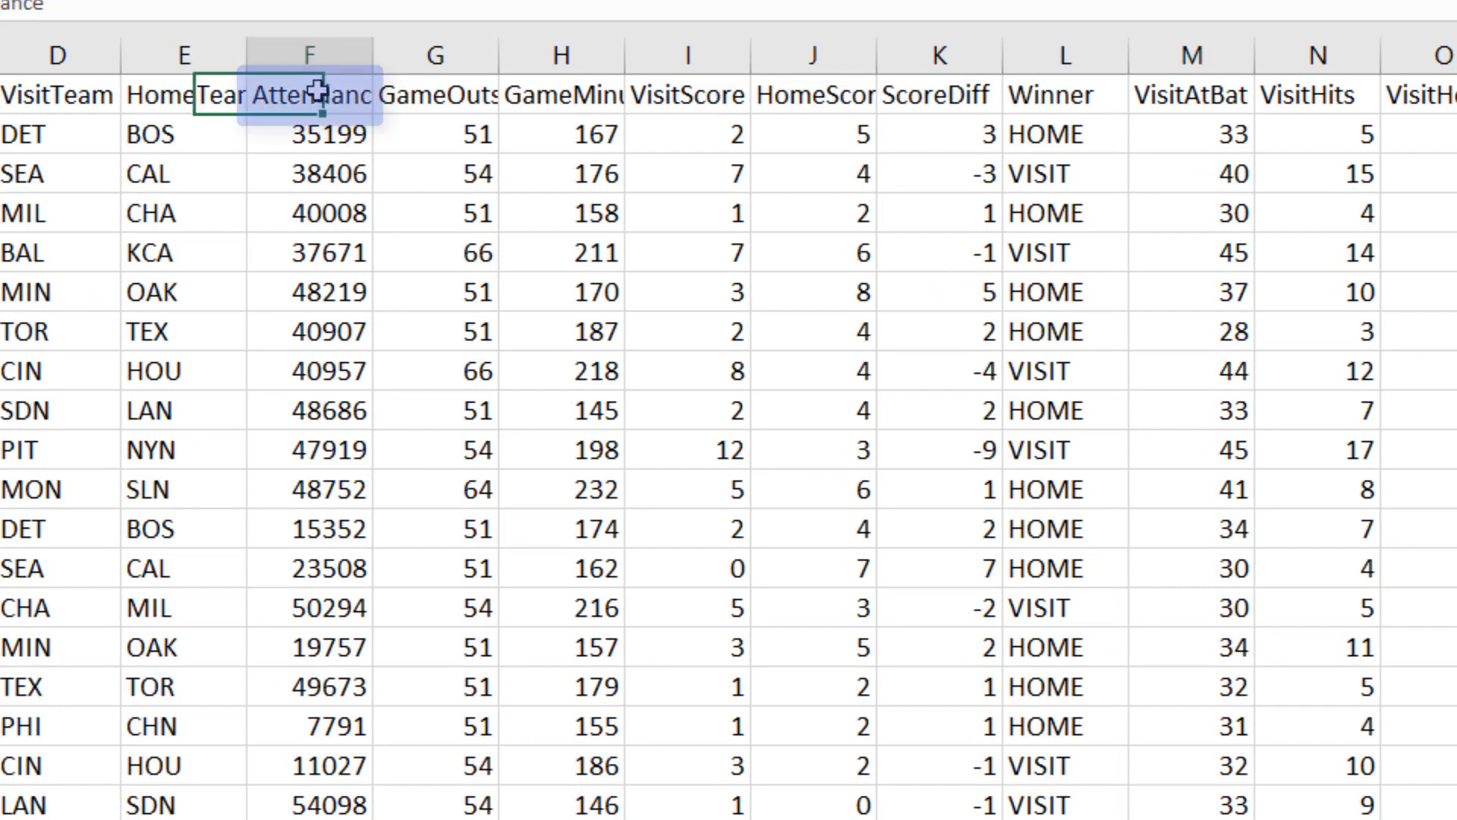
pyautogui.click(947, 100)
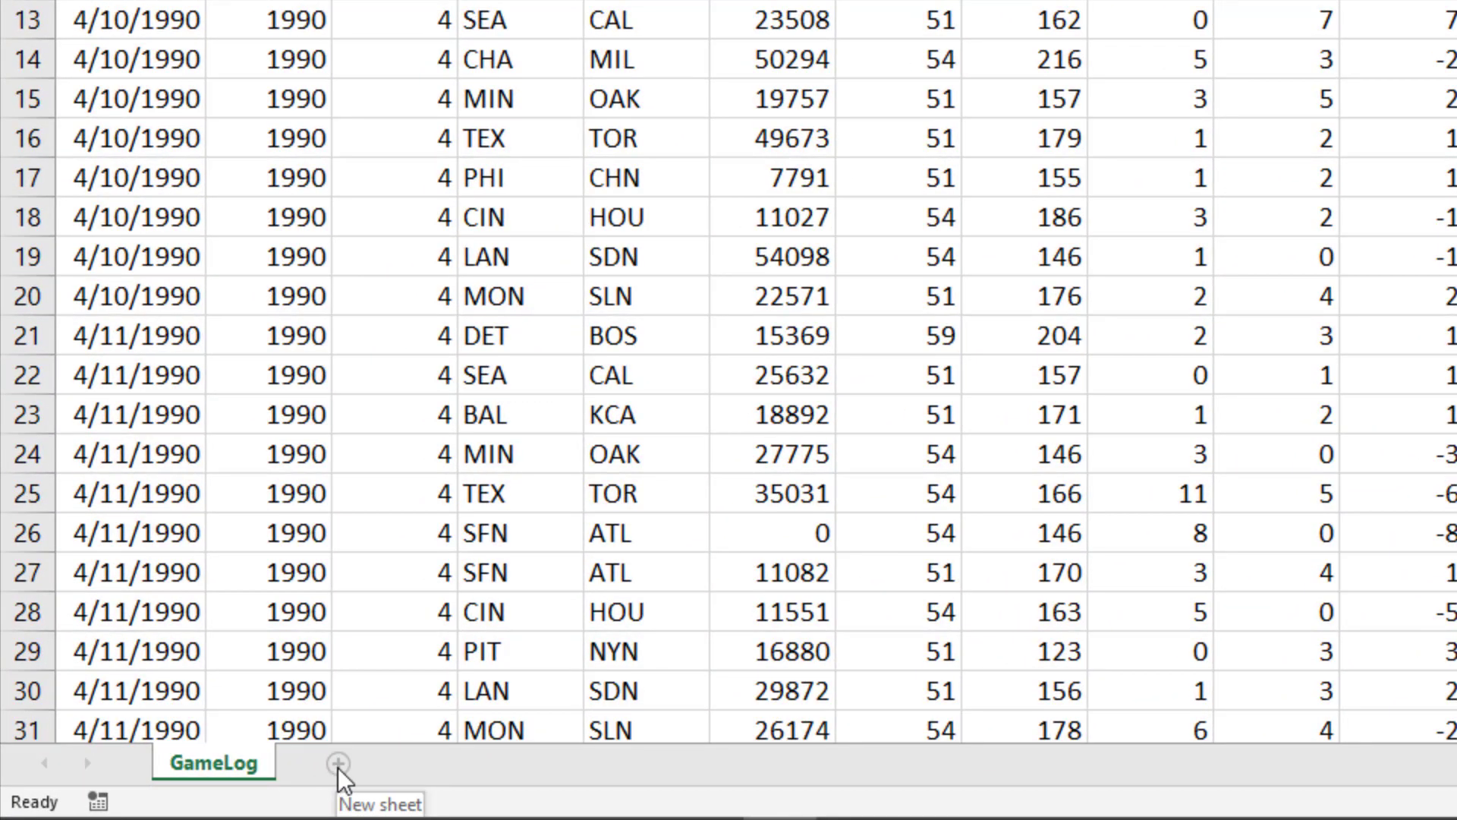
pyautogui.click(339, 765)
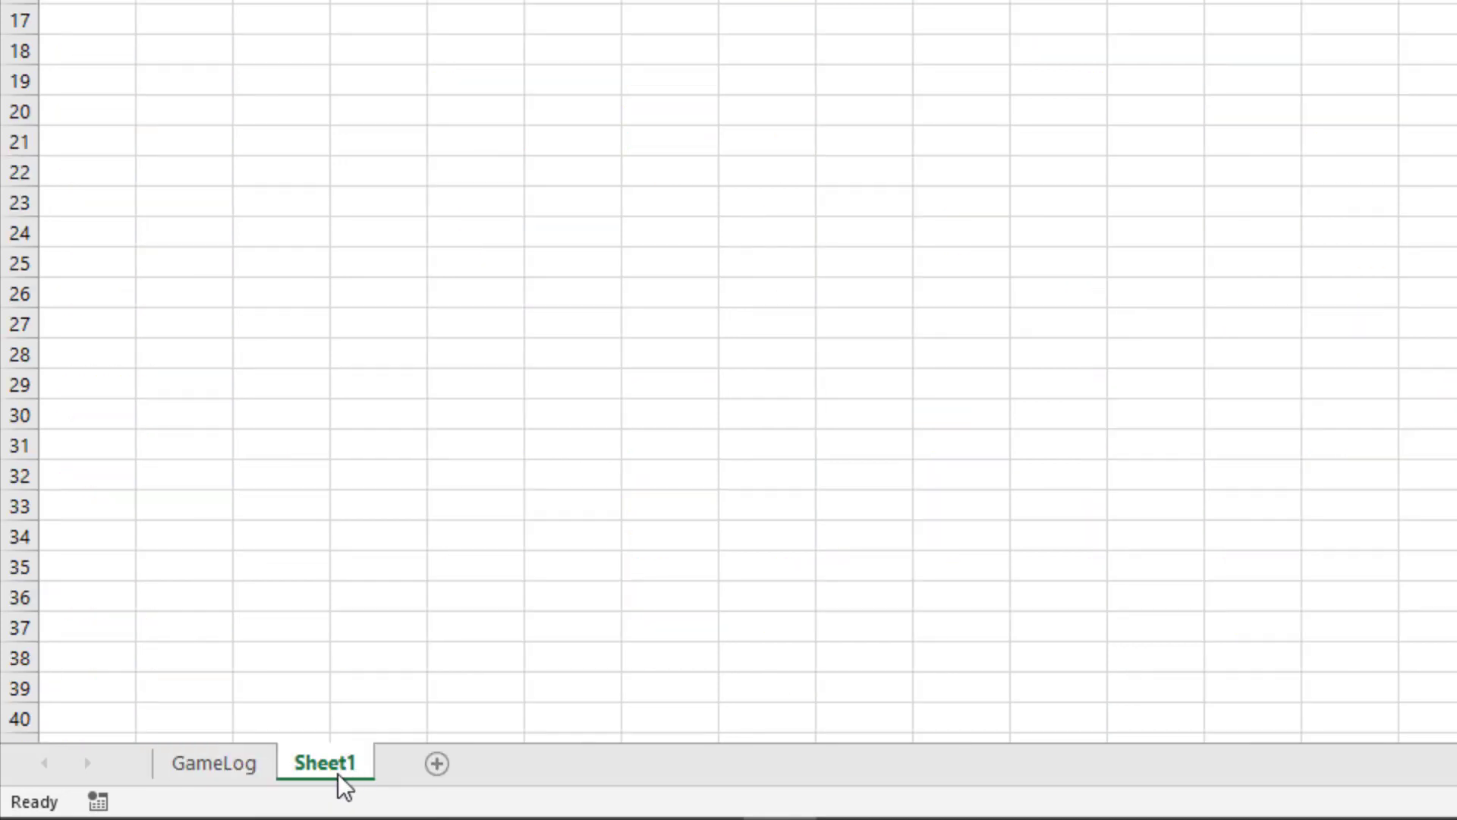
pyautogui.doubleClick(329, 764)
pyautogui.write('Analysis')
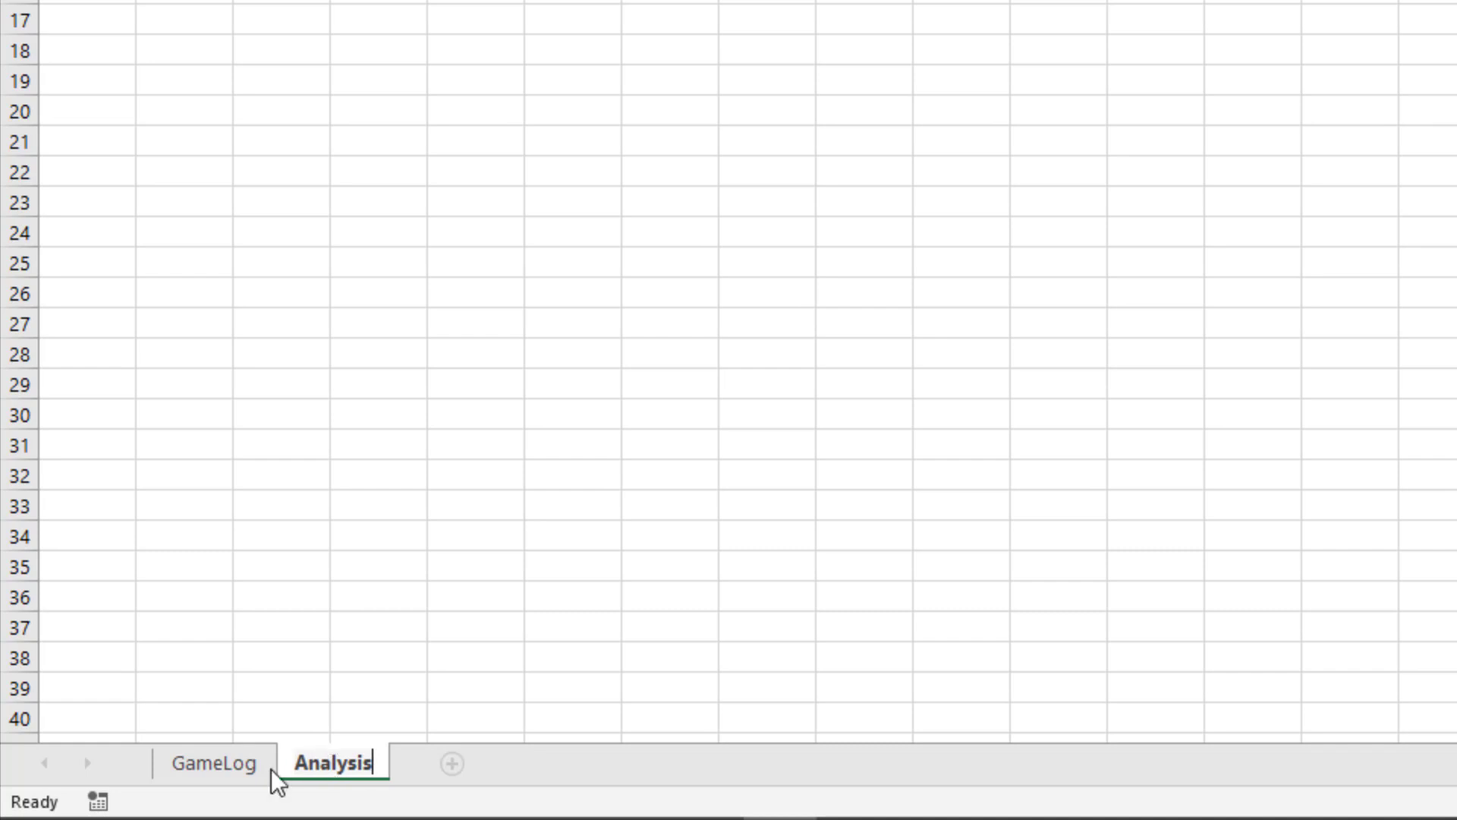
pyautogui.press('Return')
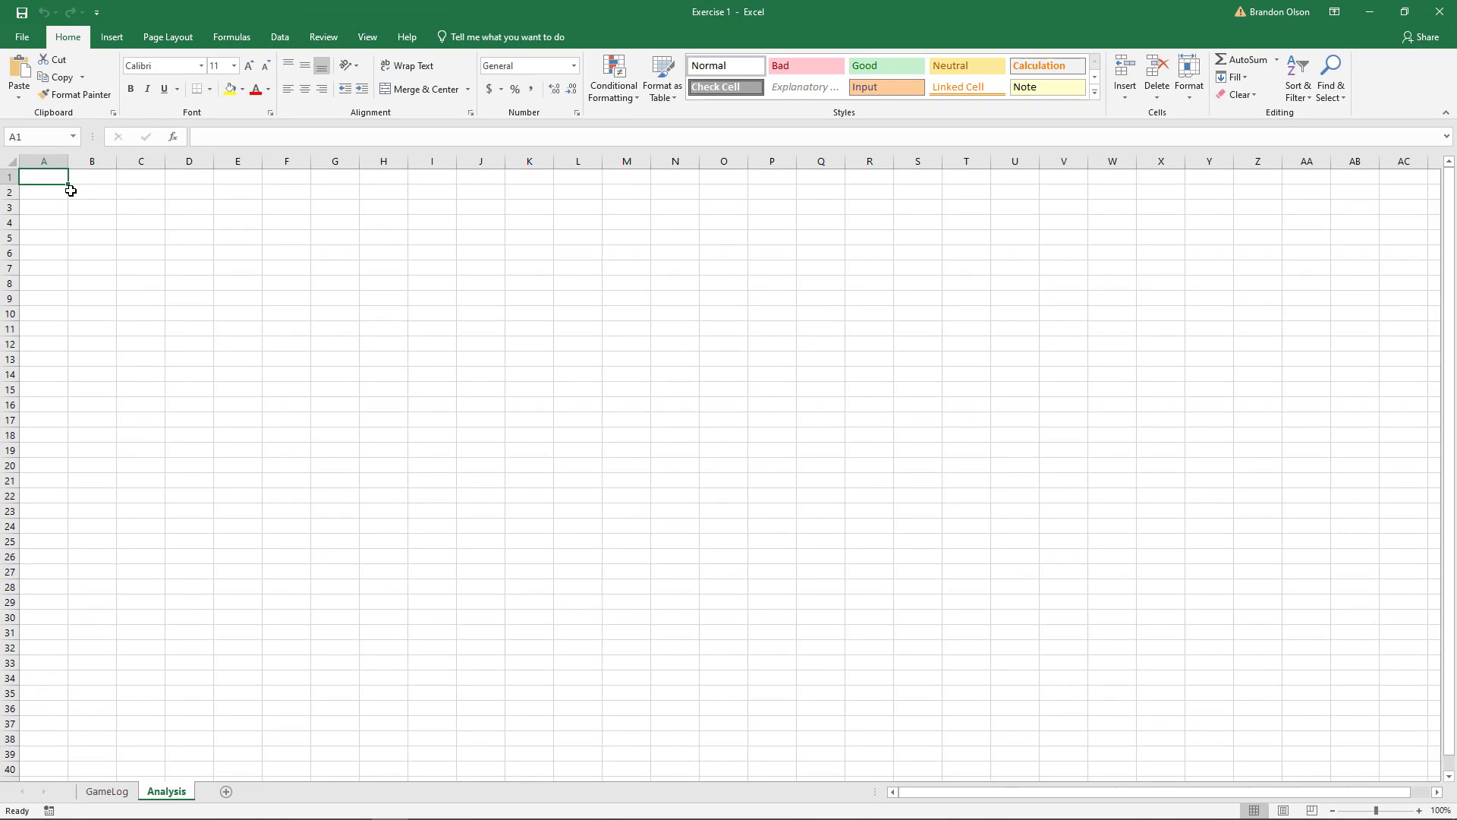
pyautogui.click(105, 792)
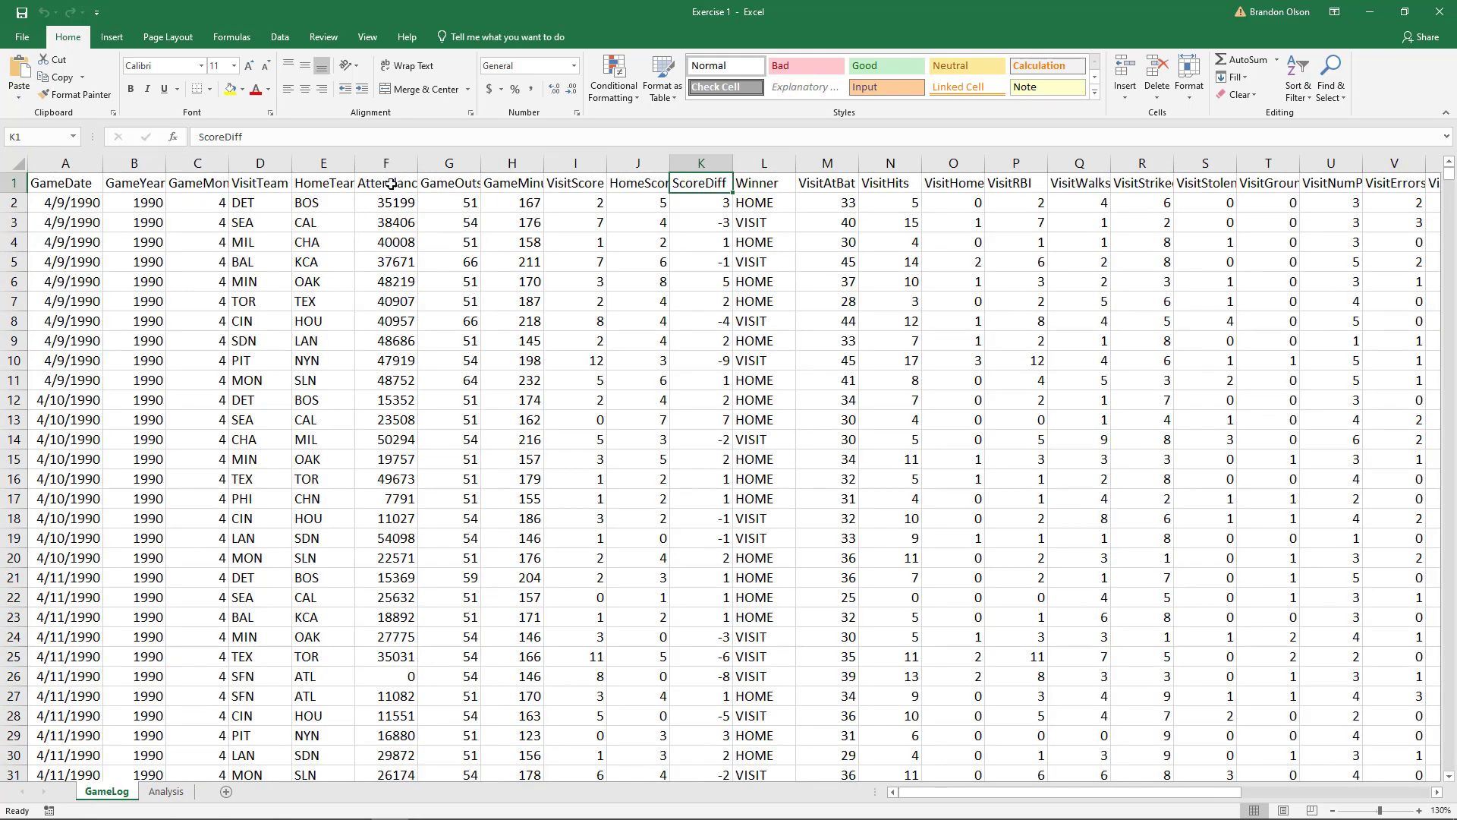
pyautogui.moveTo(390, 184); pyautogui.dragTo(379, 361)
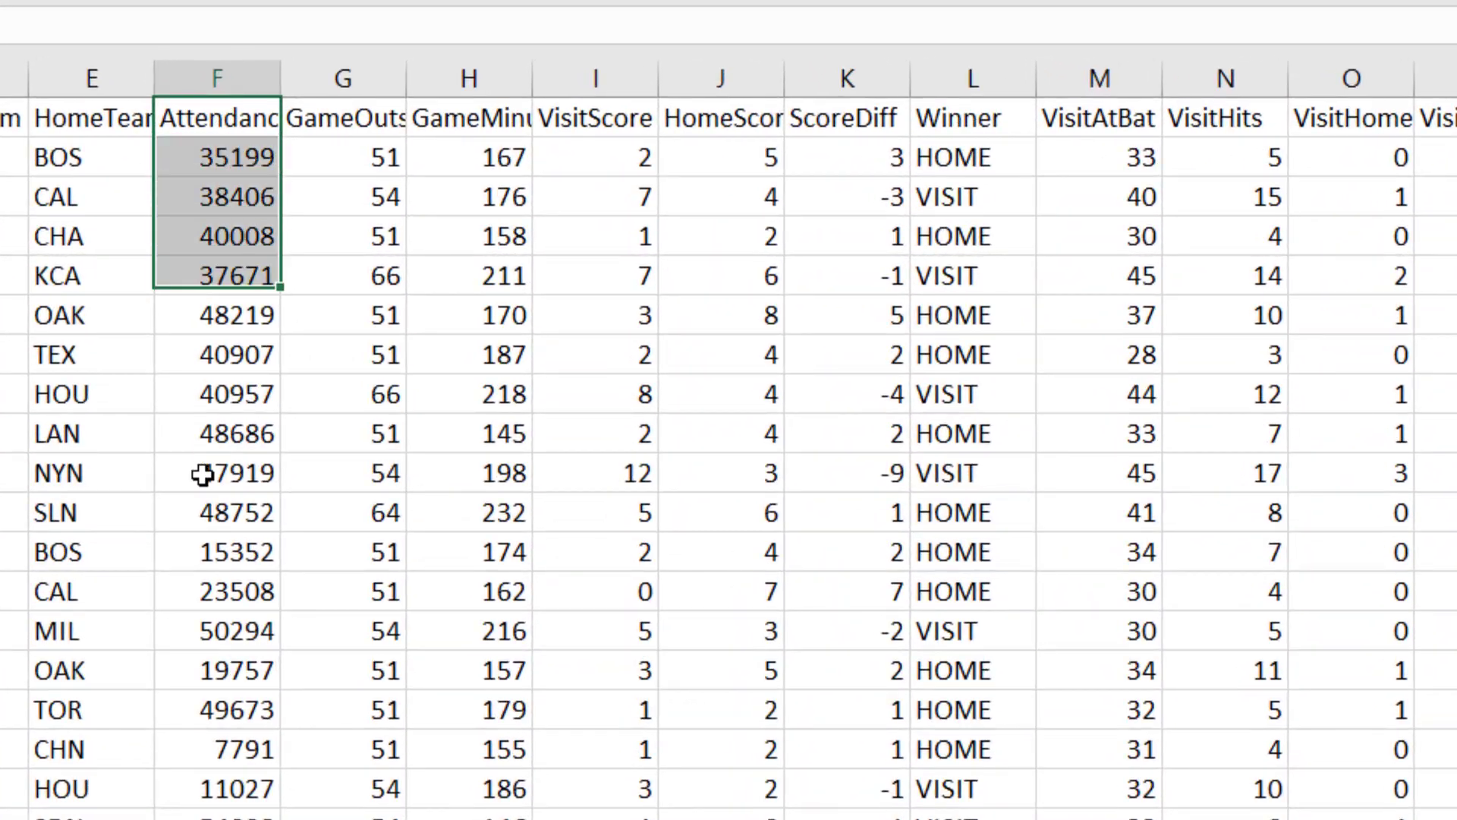
pyautogui.moveTo(202, 474); pyautogui.dragTo(199, 554)
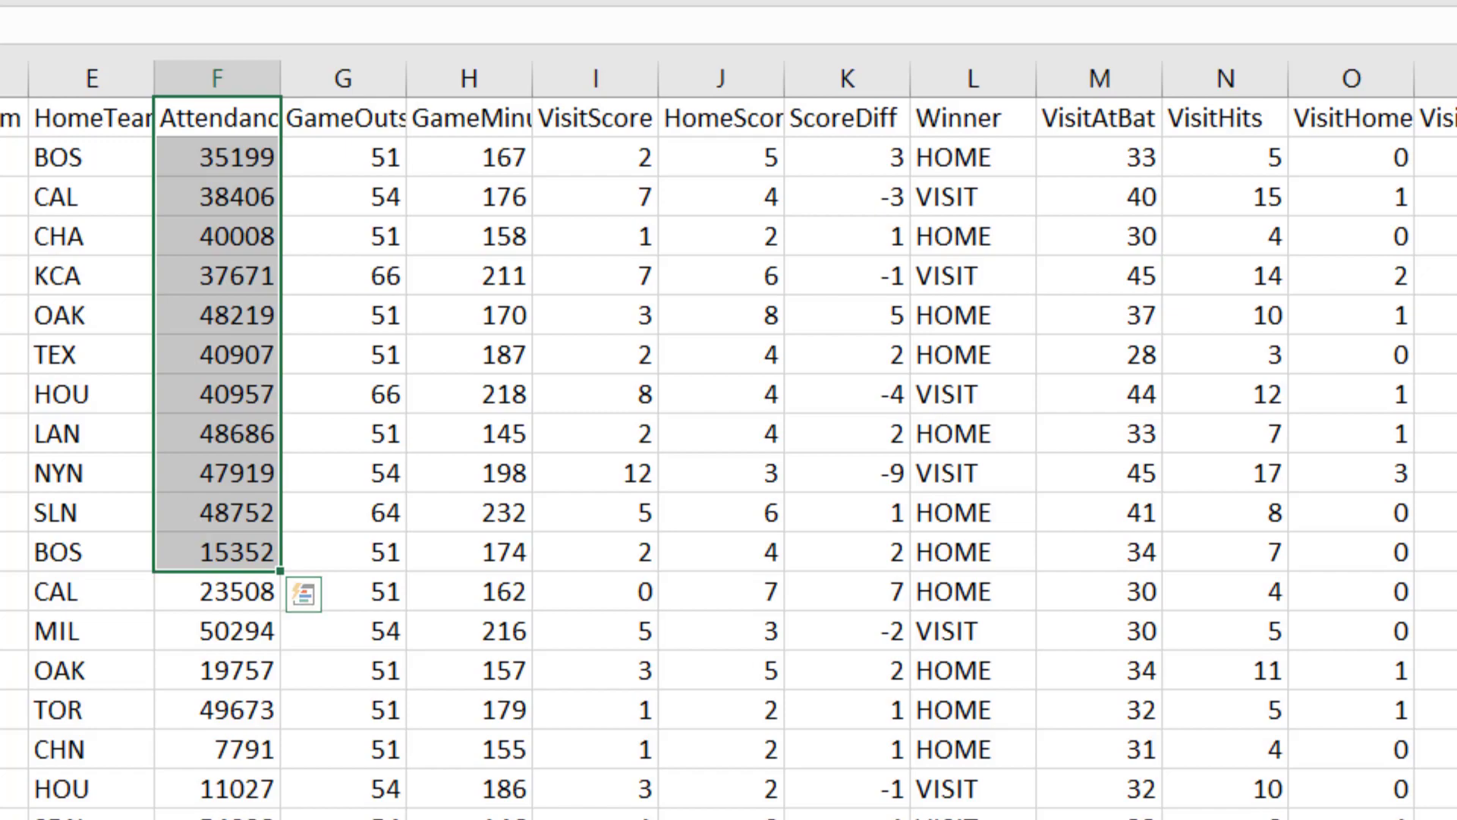
pyautogui.hotkey('ctrl', 'Home')
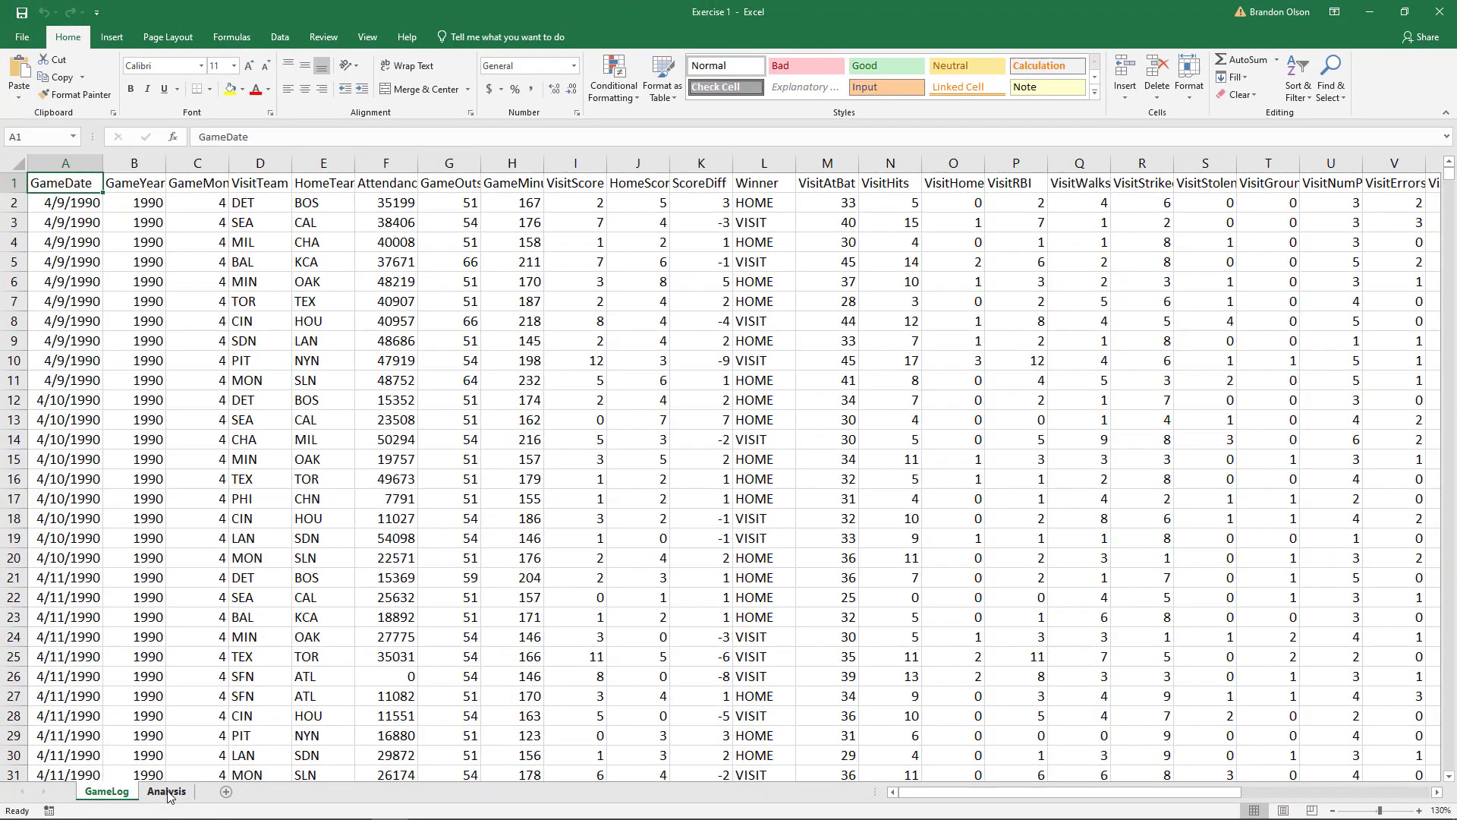
pyautogui.click(135, 819)
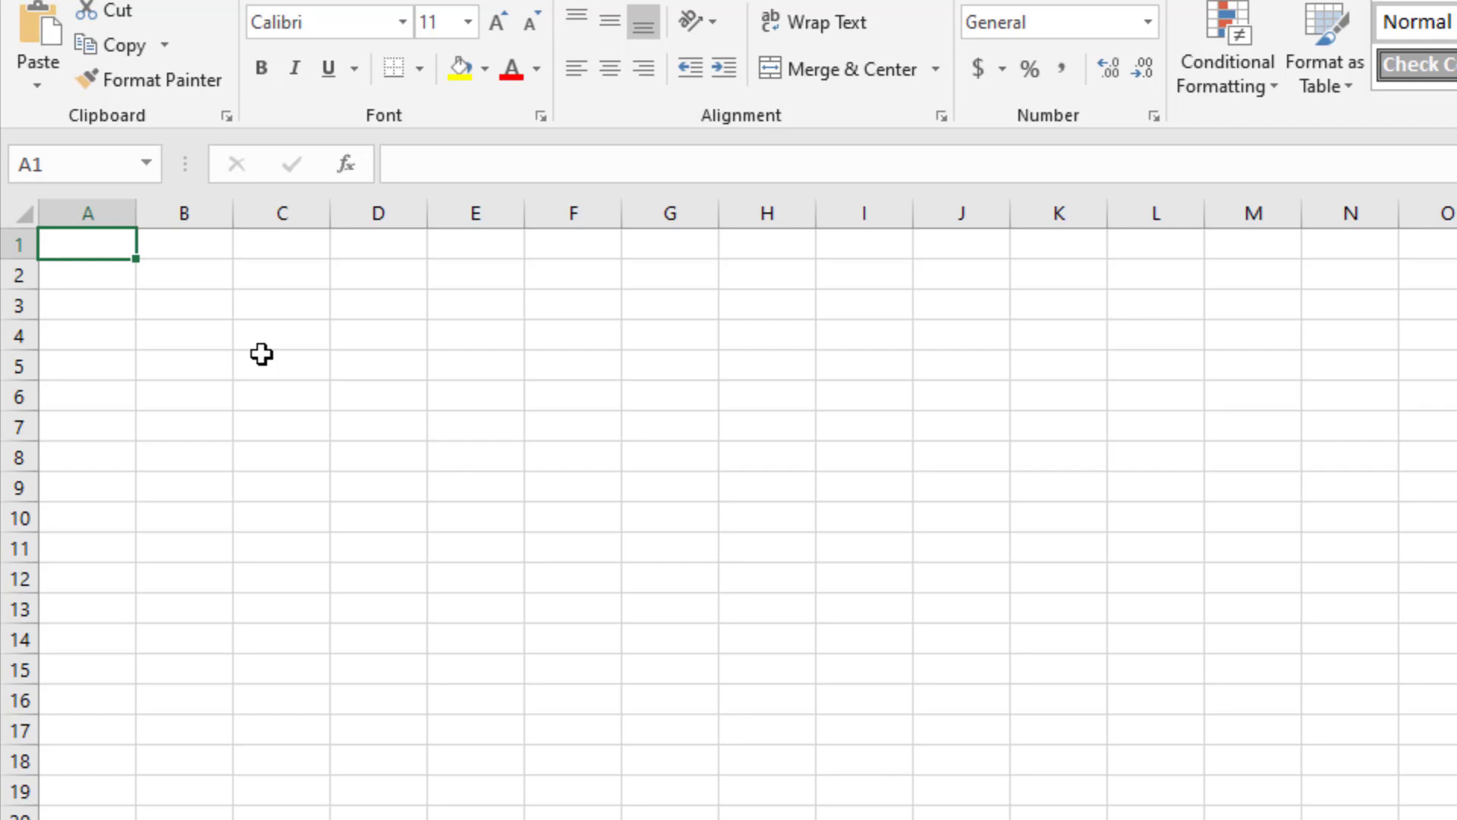
# Step: Enter the label Attendance in cell A1 of the Analysis sheet and widen column A to fit it
pyautogui.write('A')
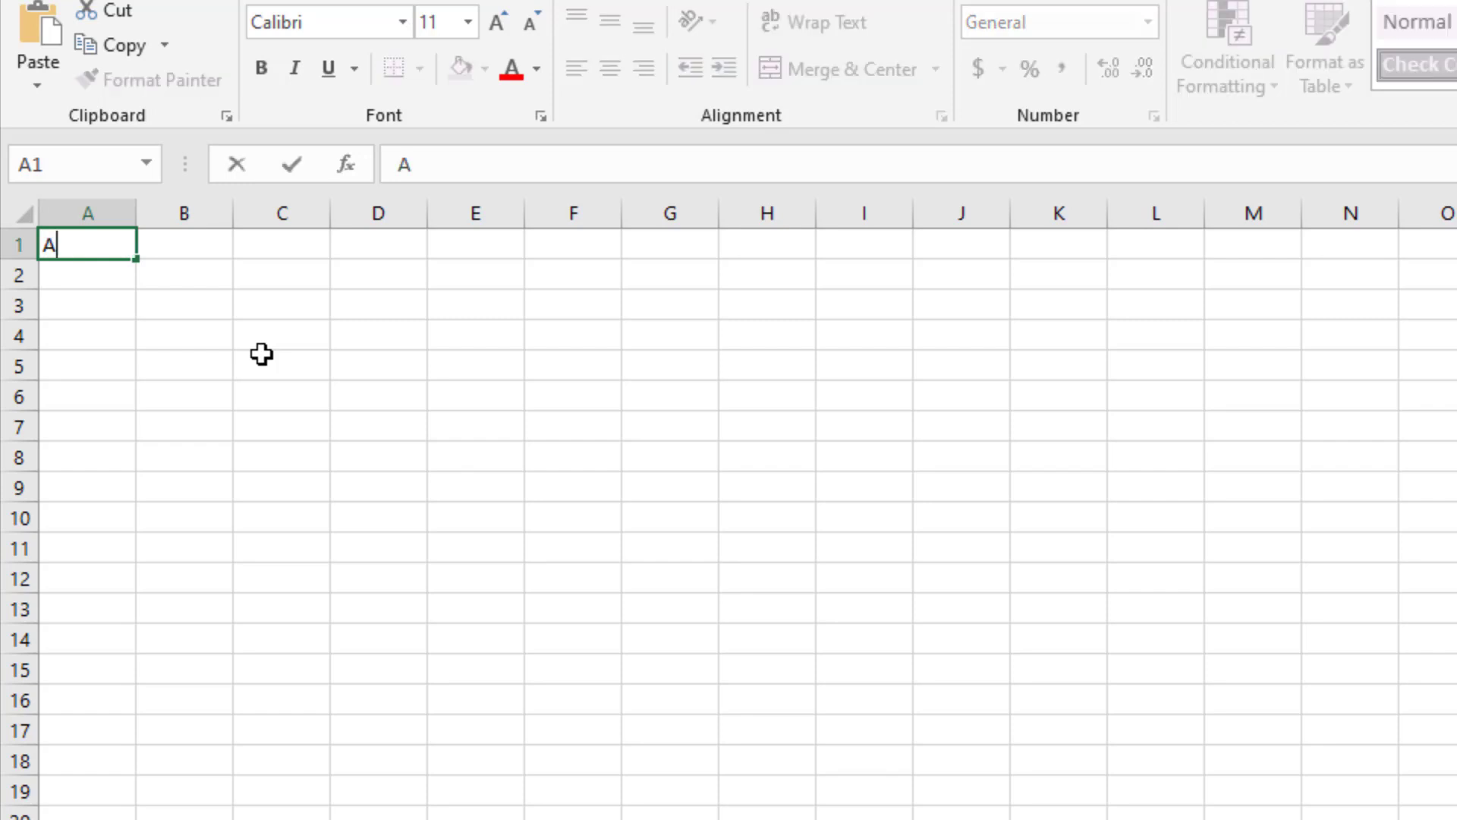
pyautogui.write('ttendance')
pyautogui.press('Return')
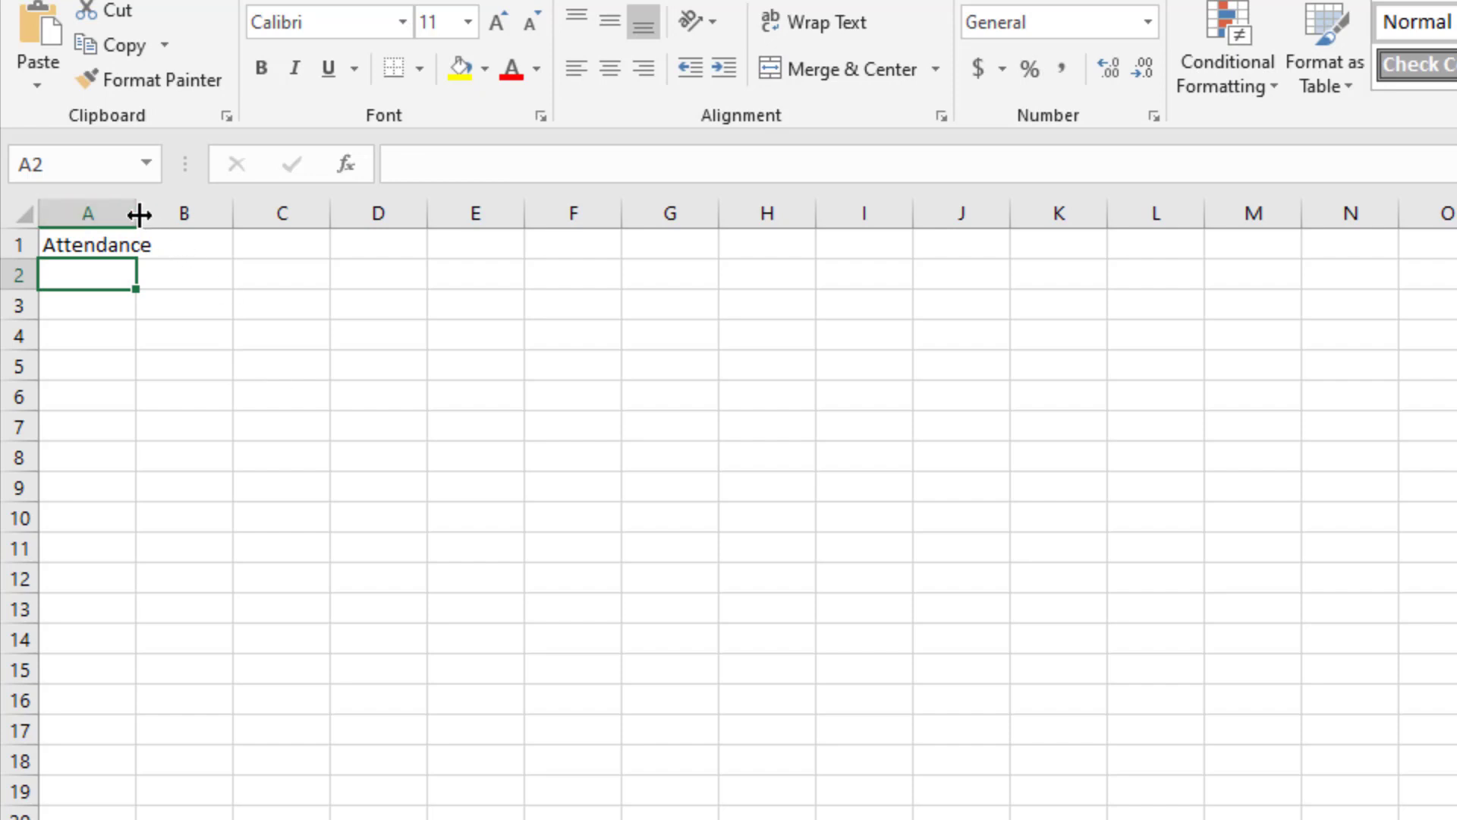
pyautogui.moveTo(135, 216); pyautogui.dragTo(195, 220)
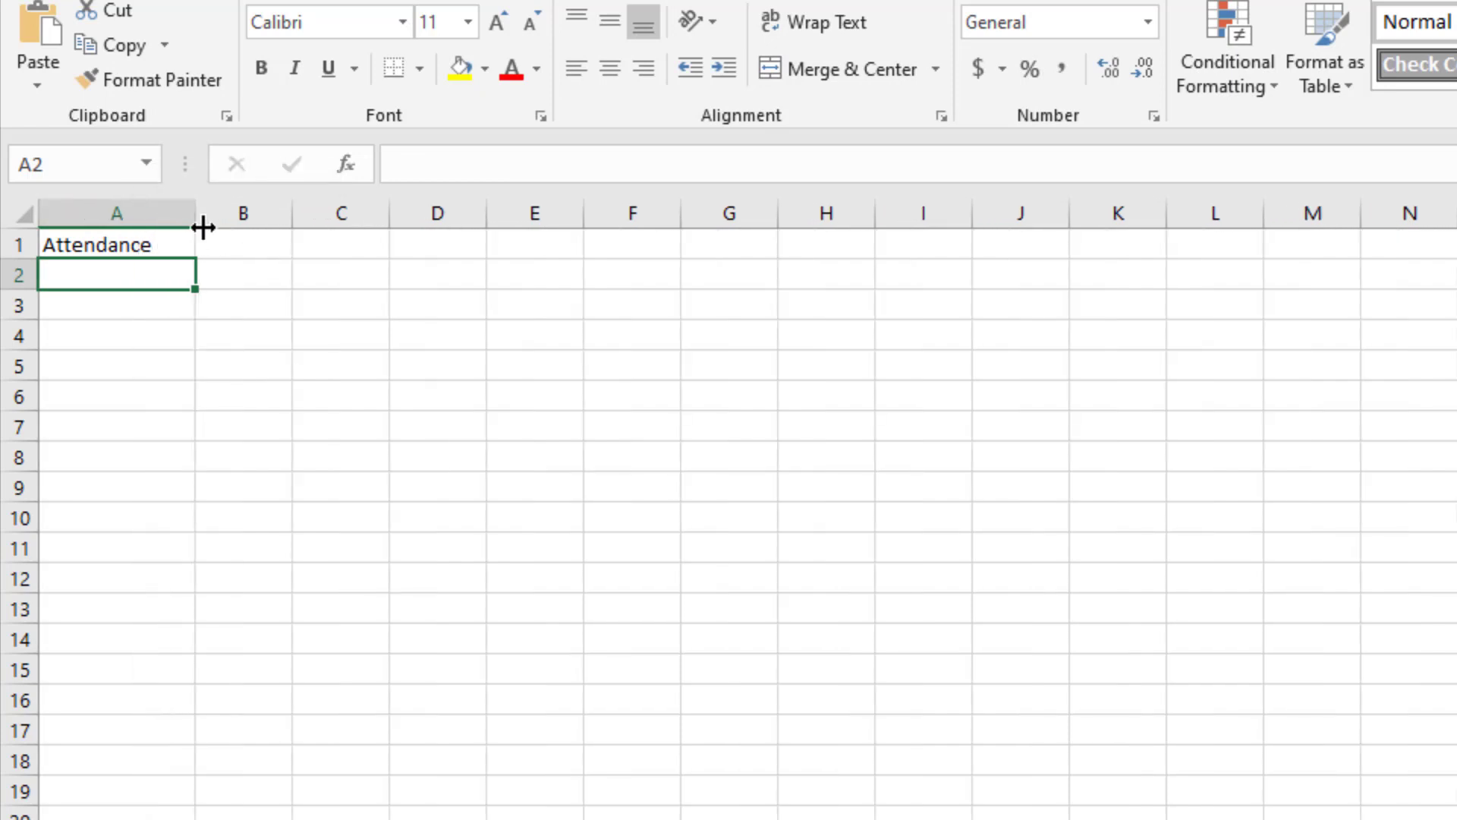
# Step: Enter the headers MIN, MAX, MEAN and MEDIAN in cells B1 through E1
pyautogui.click(224, 248)
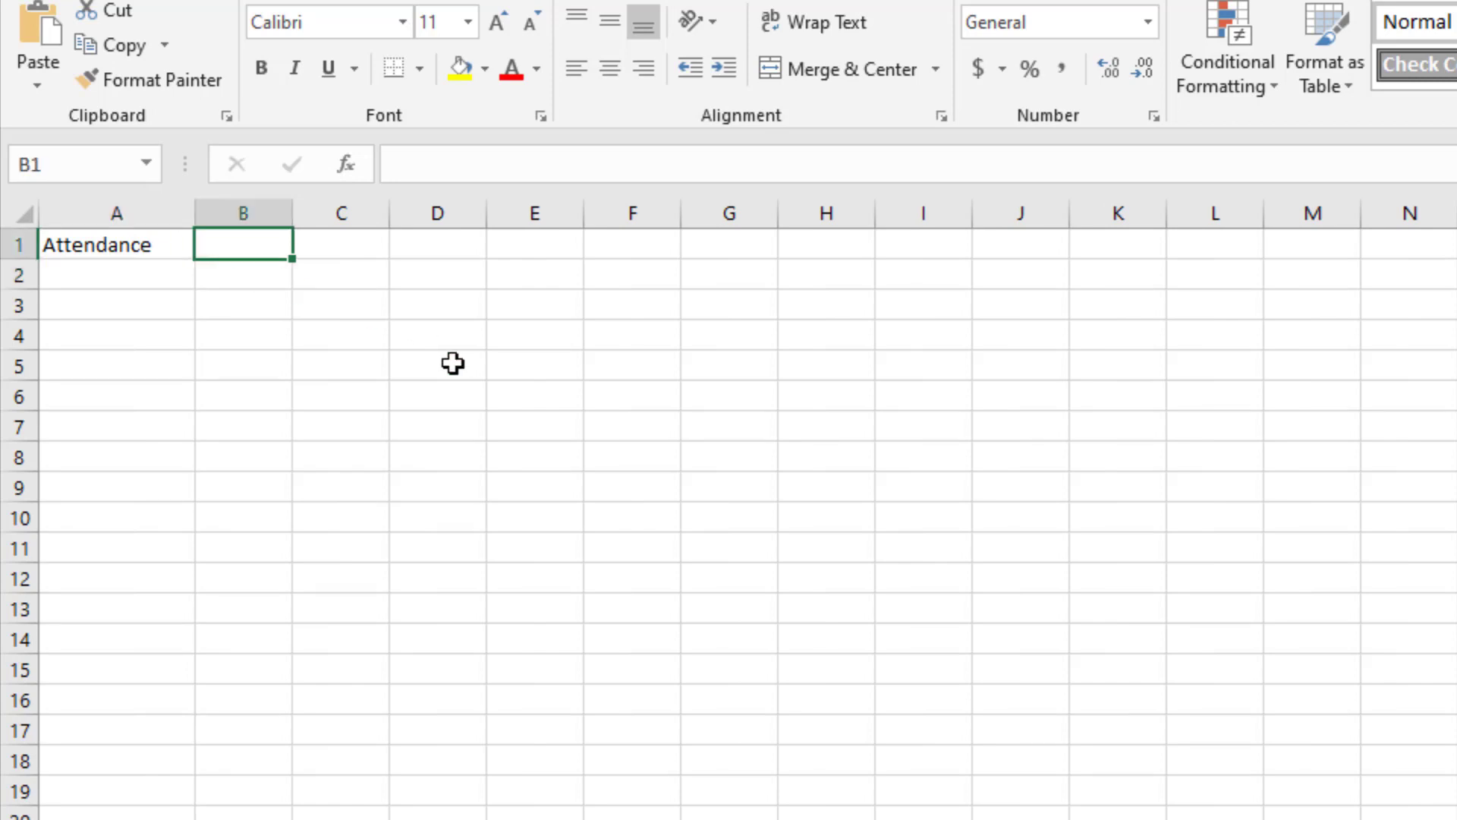
pyautogui.write('MIN')
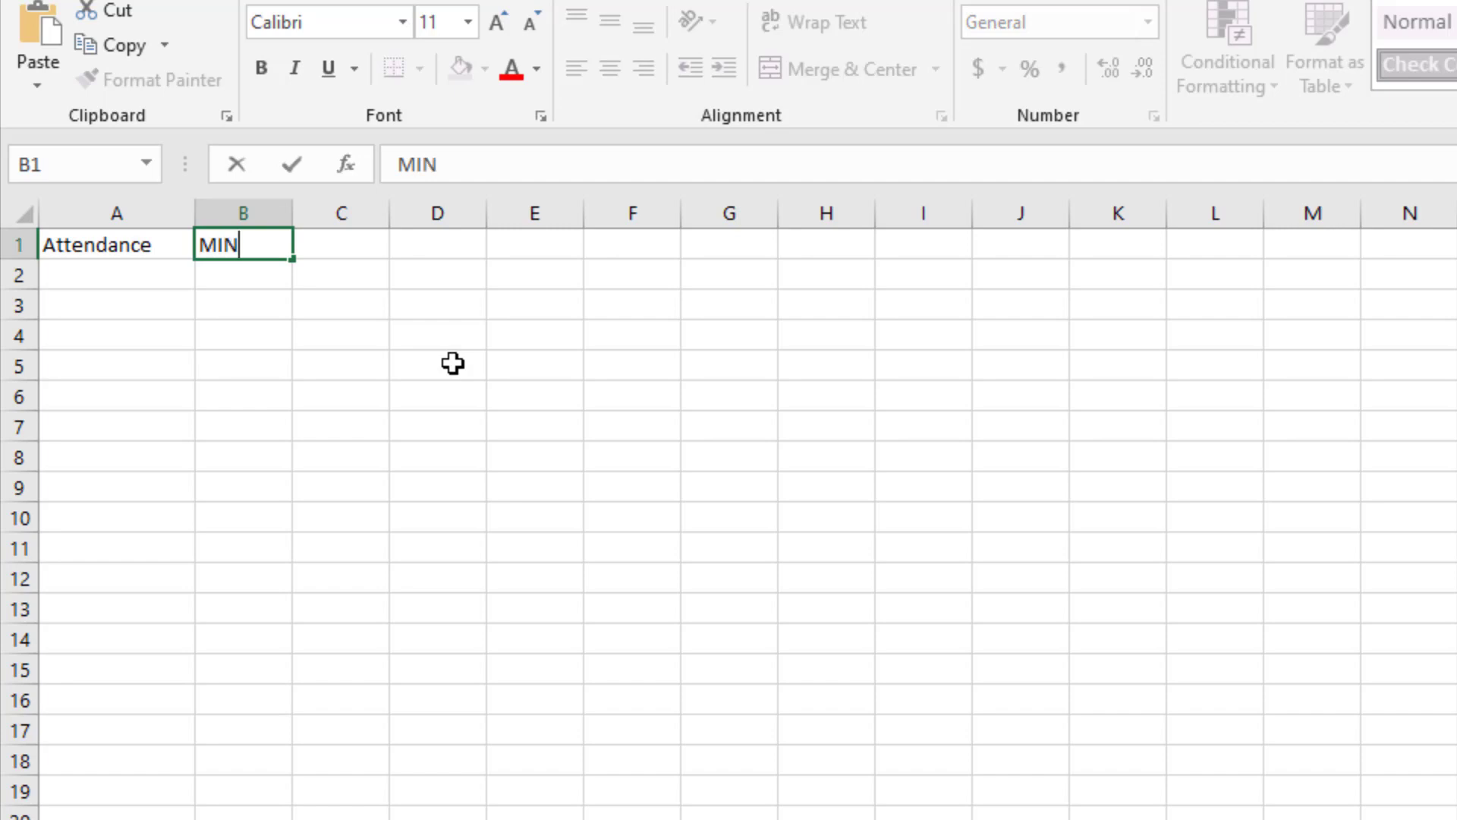
pyautogui.press('Return')
pyautogui.press('Up')
pyautogui.press('Right')
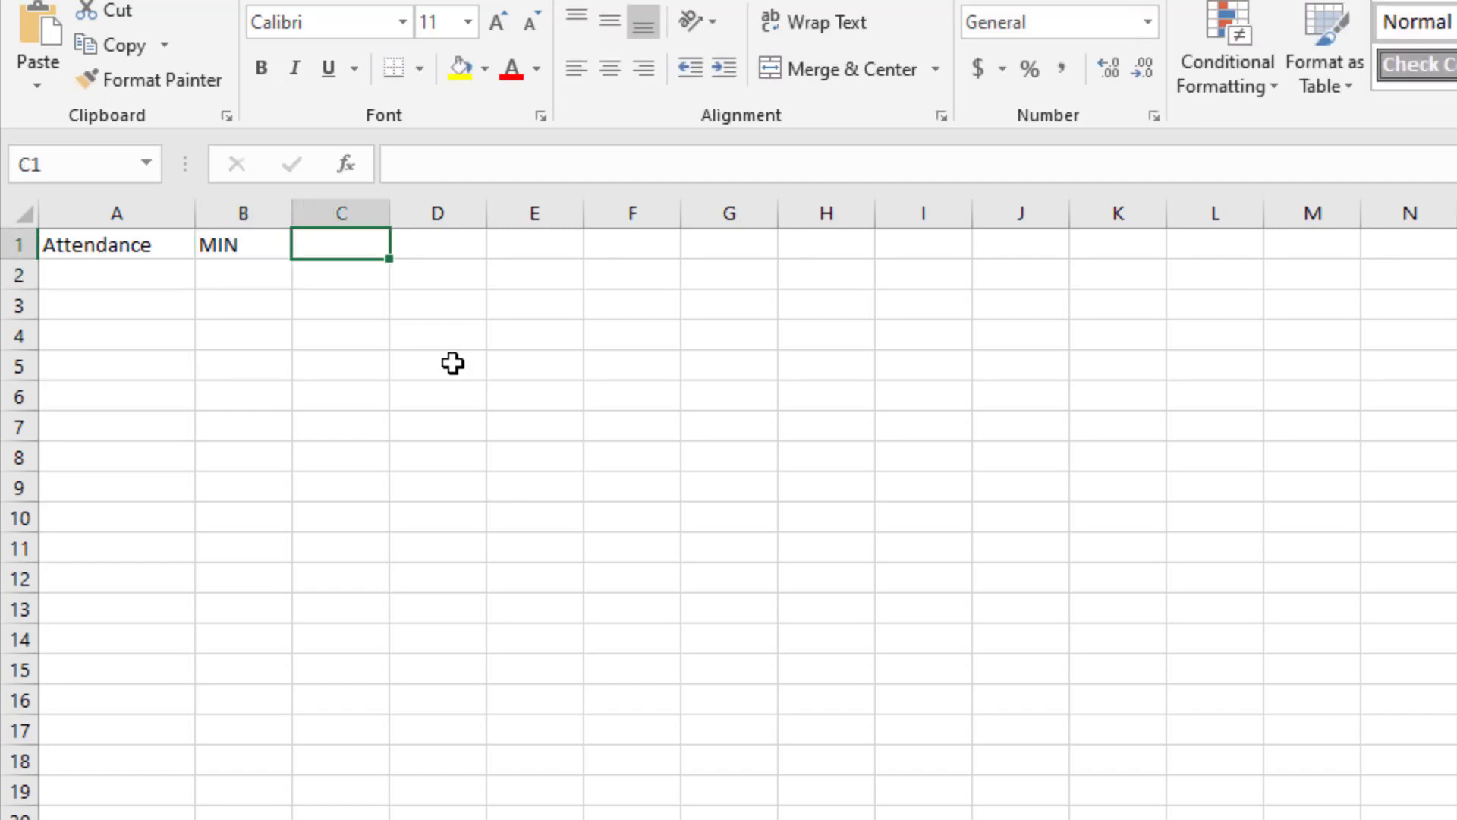
pyautogui.write('MAX')
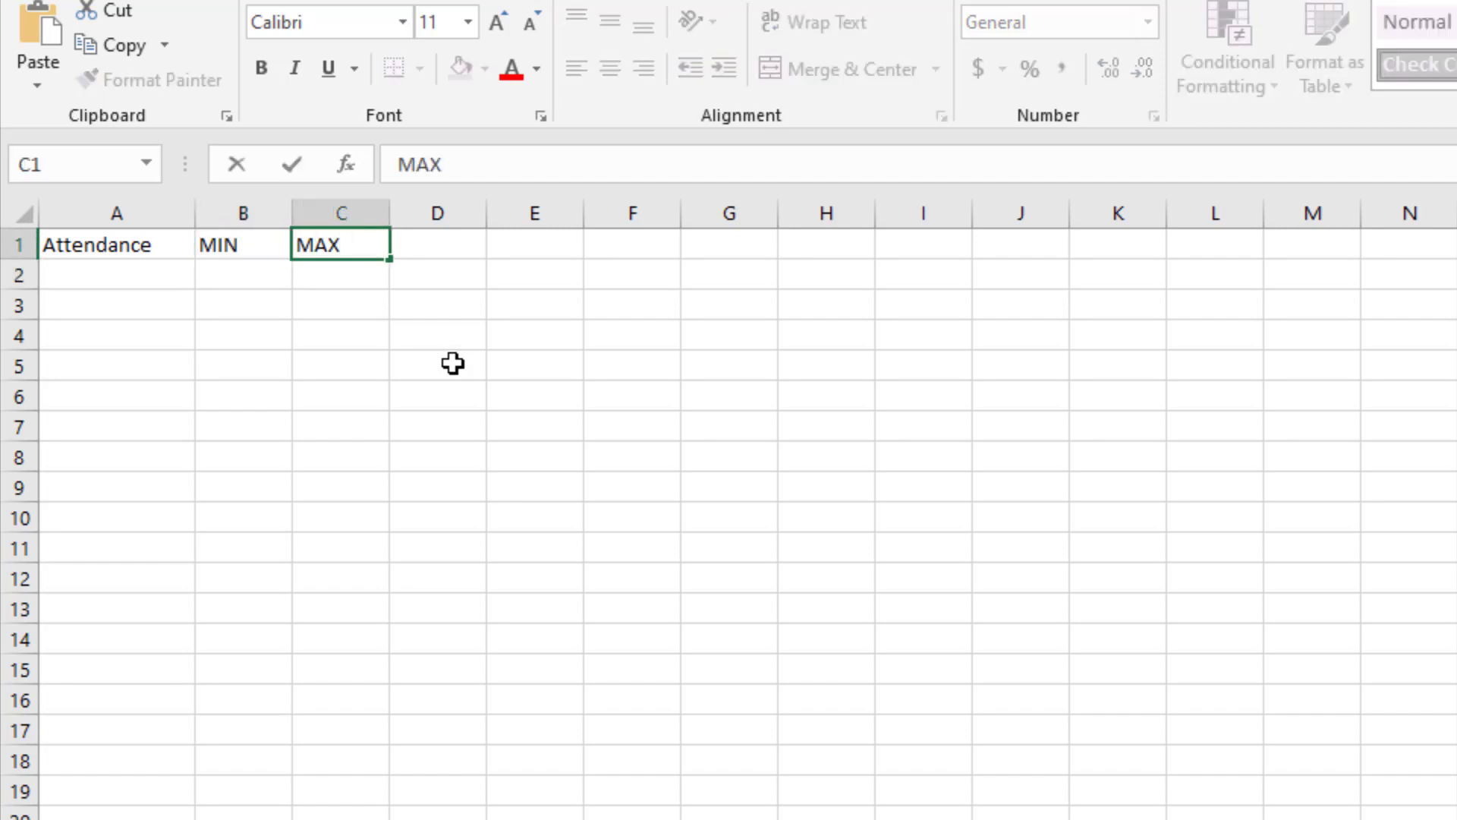
pyautogui.press('Tab')
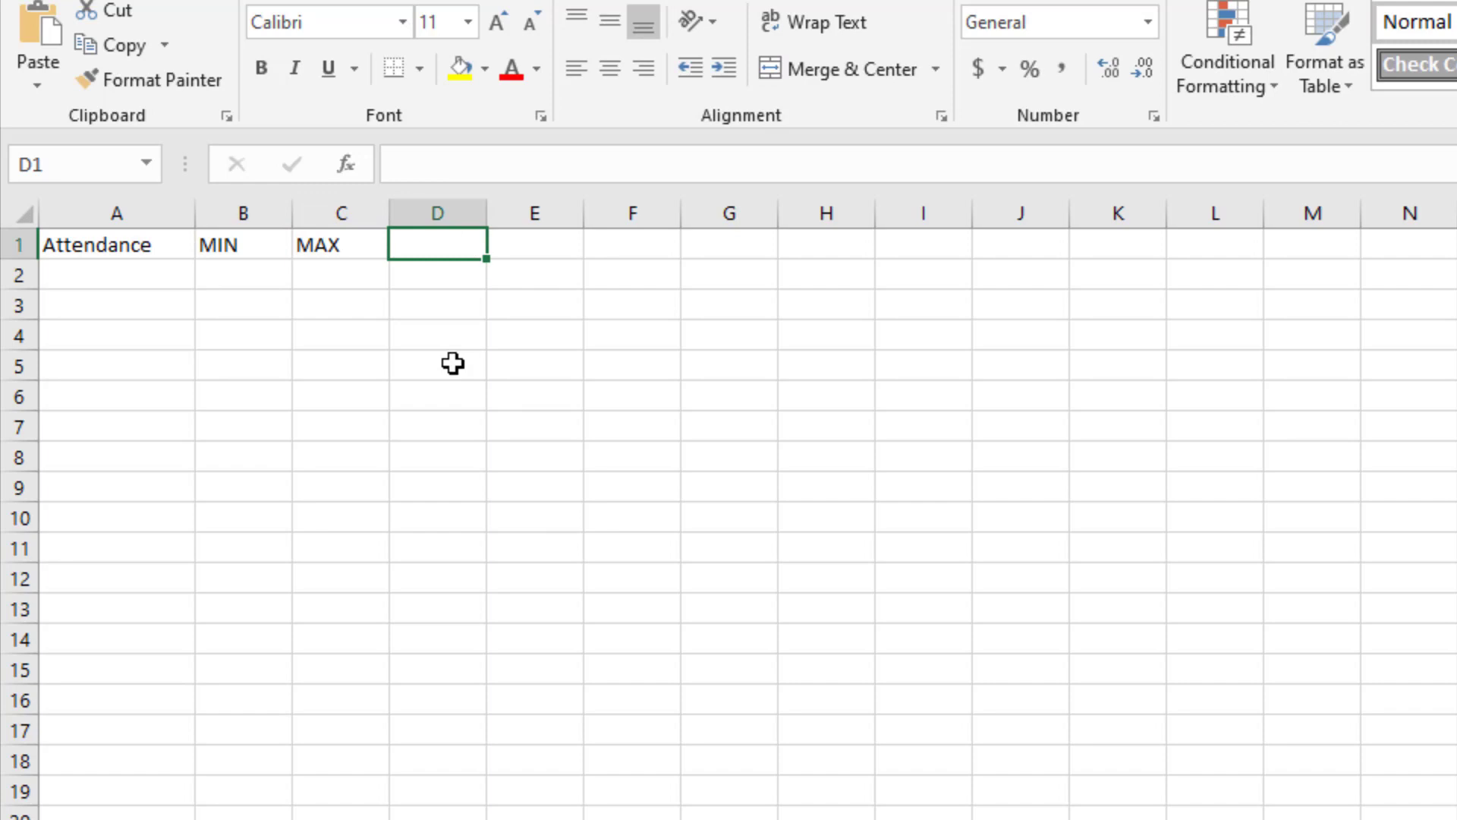
pyautogui.write('MEAN')
pyautogui.press('Return')
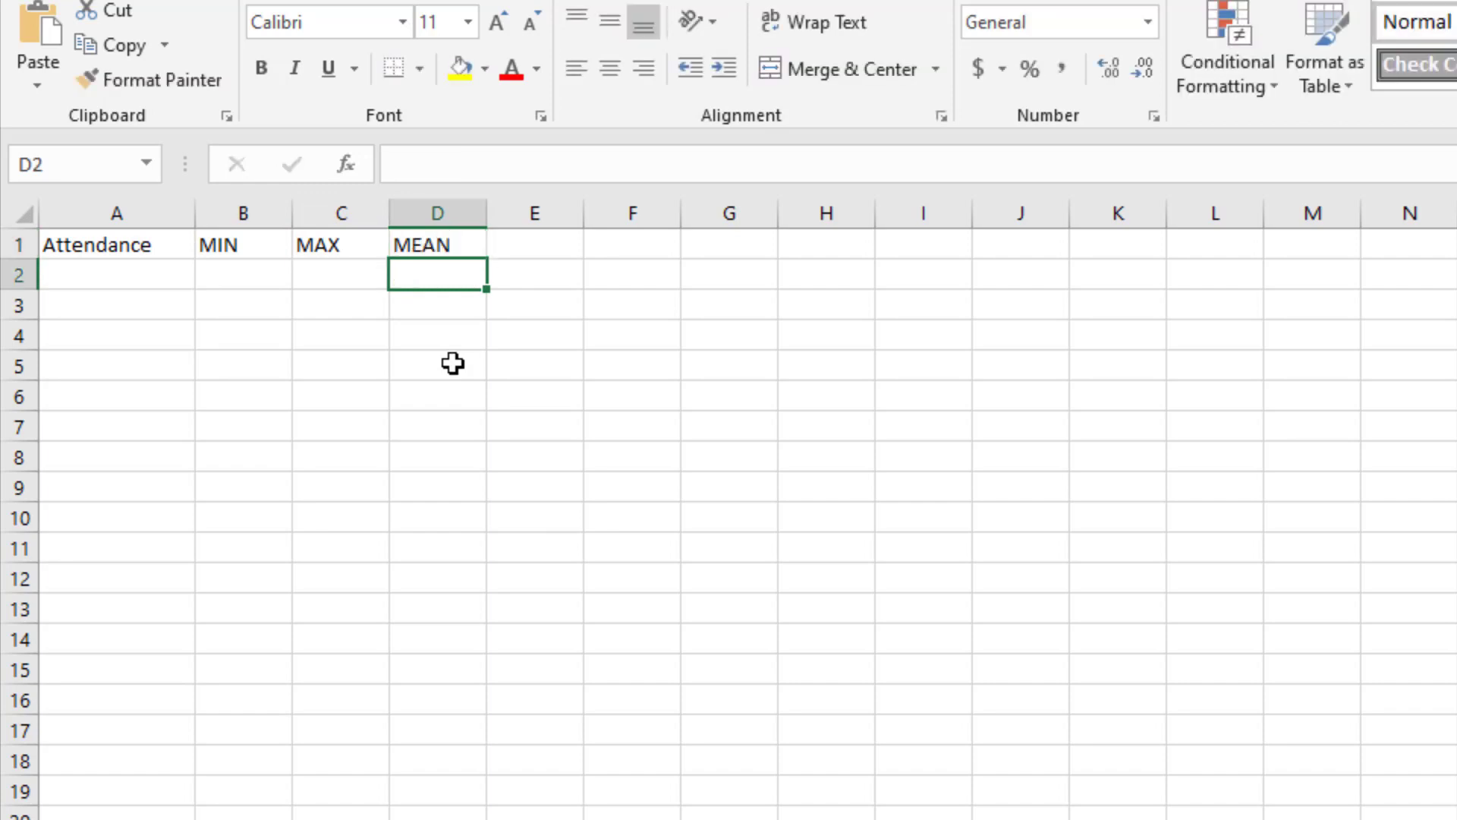
pyautogui.press('Up')
pyautogui.press('Right')
pyautogui.write('MEDIAN')
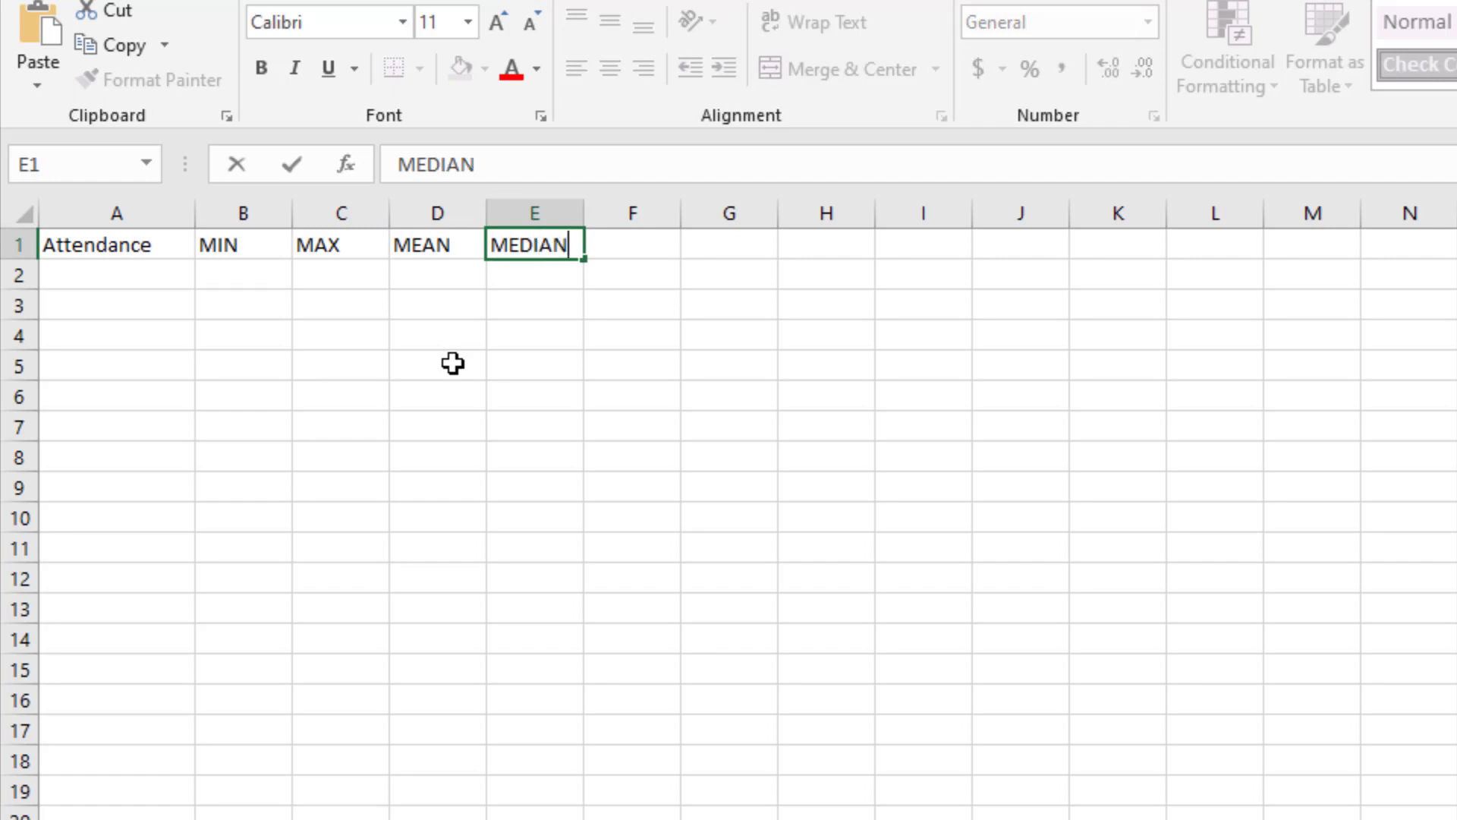
pyautogui.press('Return')
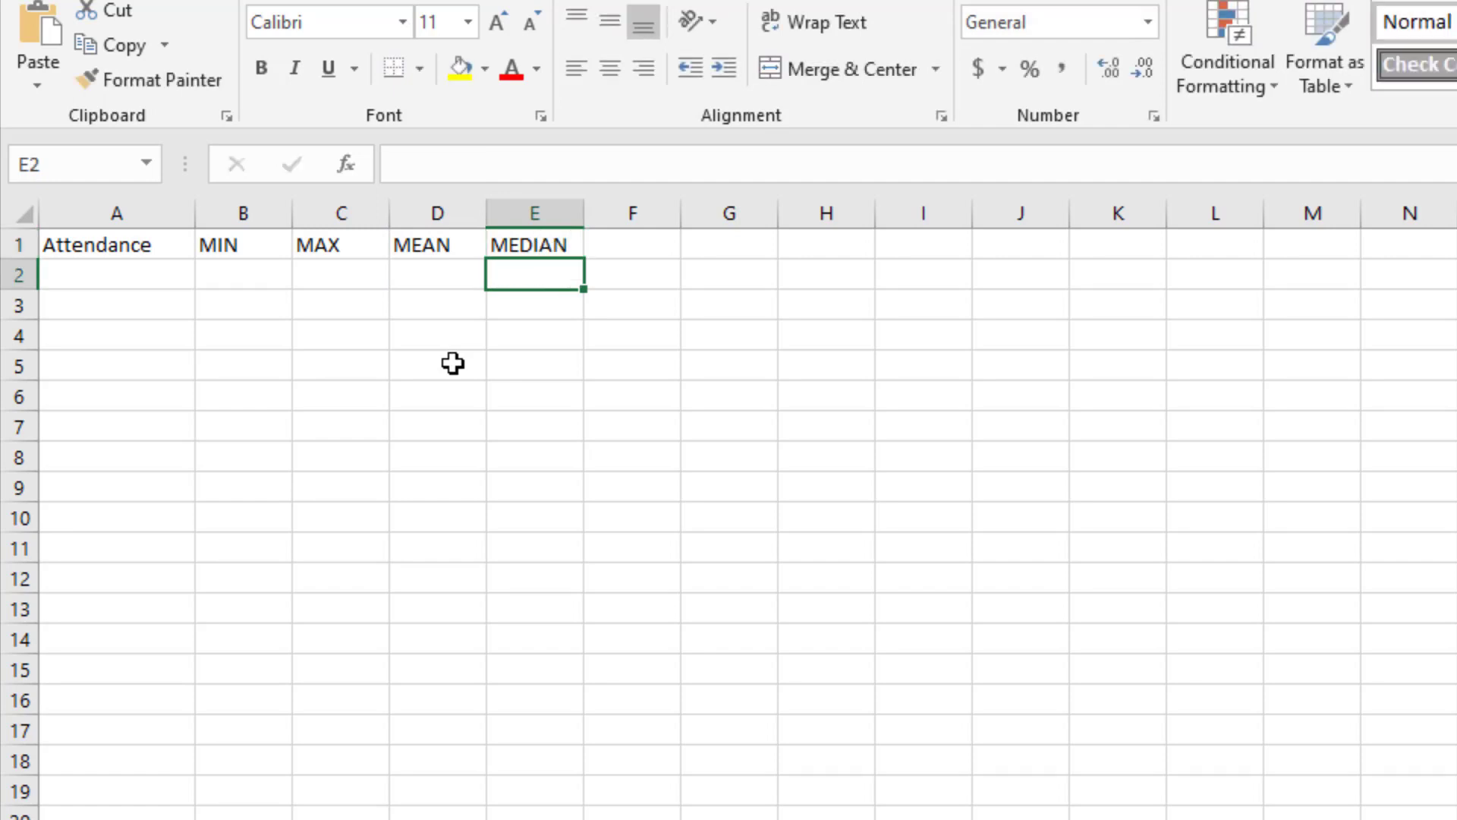
# Step: Move the Attendance label from cell A1 down to cell A2
pyautogui.press('Left')
pyautogui.press('Left')
pyautogui.press('Left')
pyautogui.press('Left')
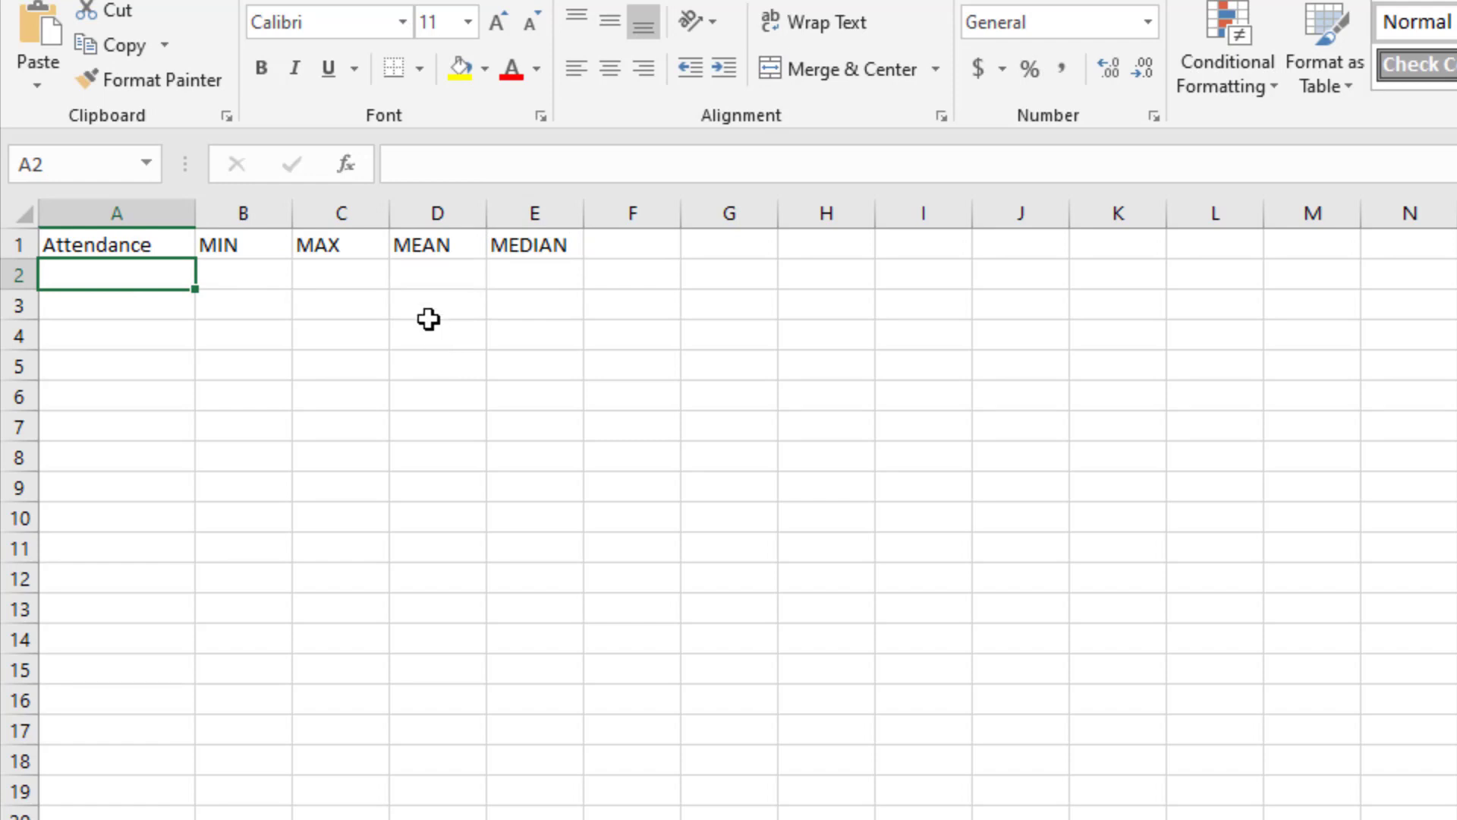
pyautogui.click(117, 245)
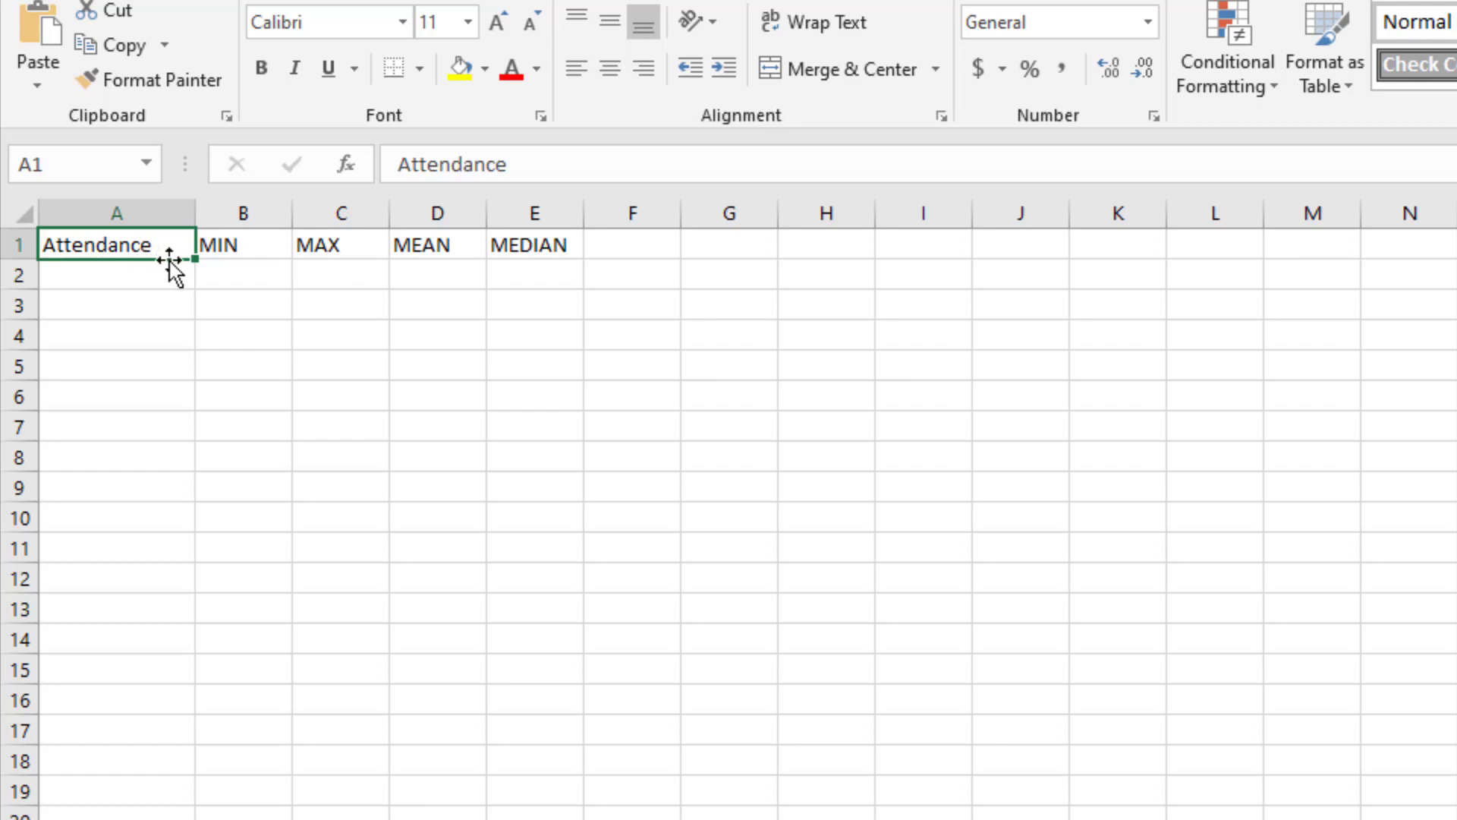
pyautogui.moveTo(161, 258); pyautogui.dragTo(159, 286)
# Step: Enter the label Score Differential in cell A3 and autofit the width of column A
pyautogui.click(158, 311)
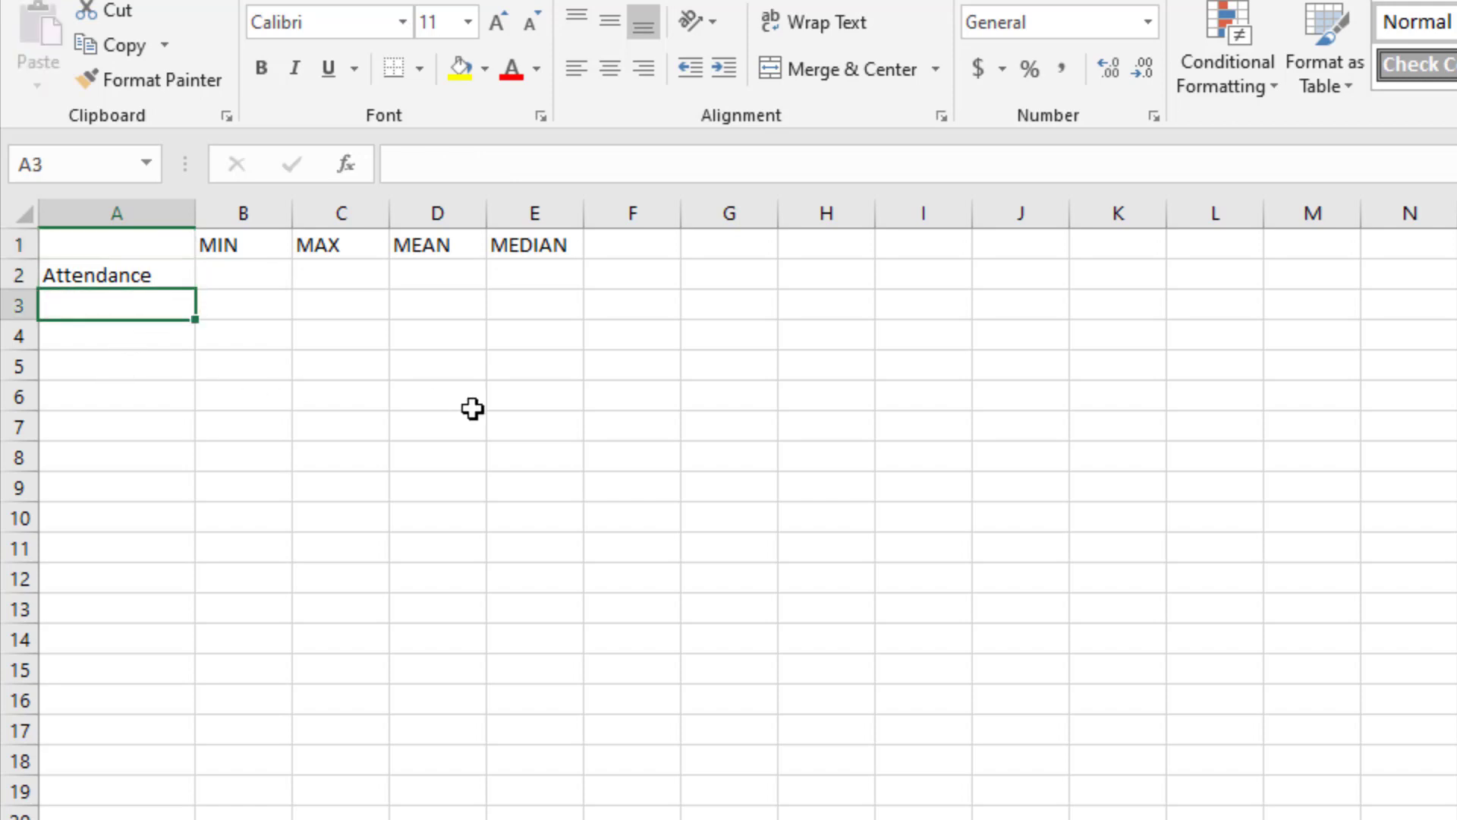
pyautogui.write('Sc')
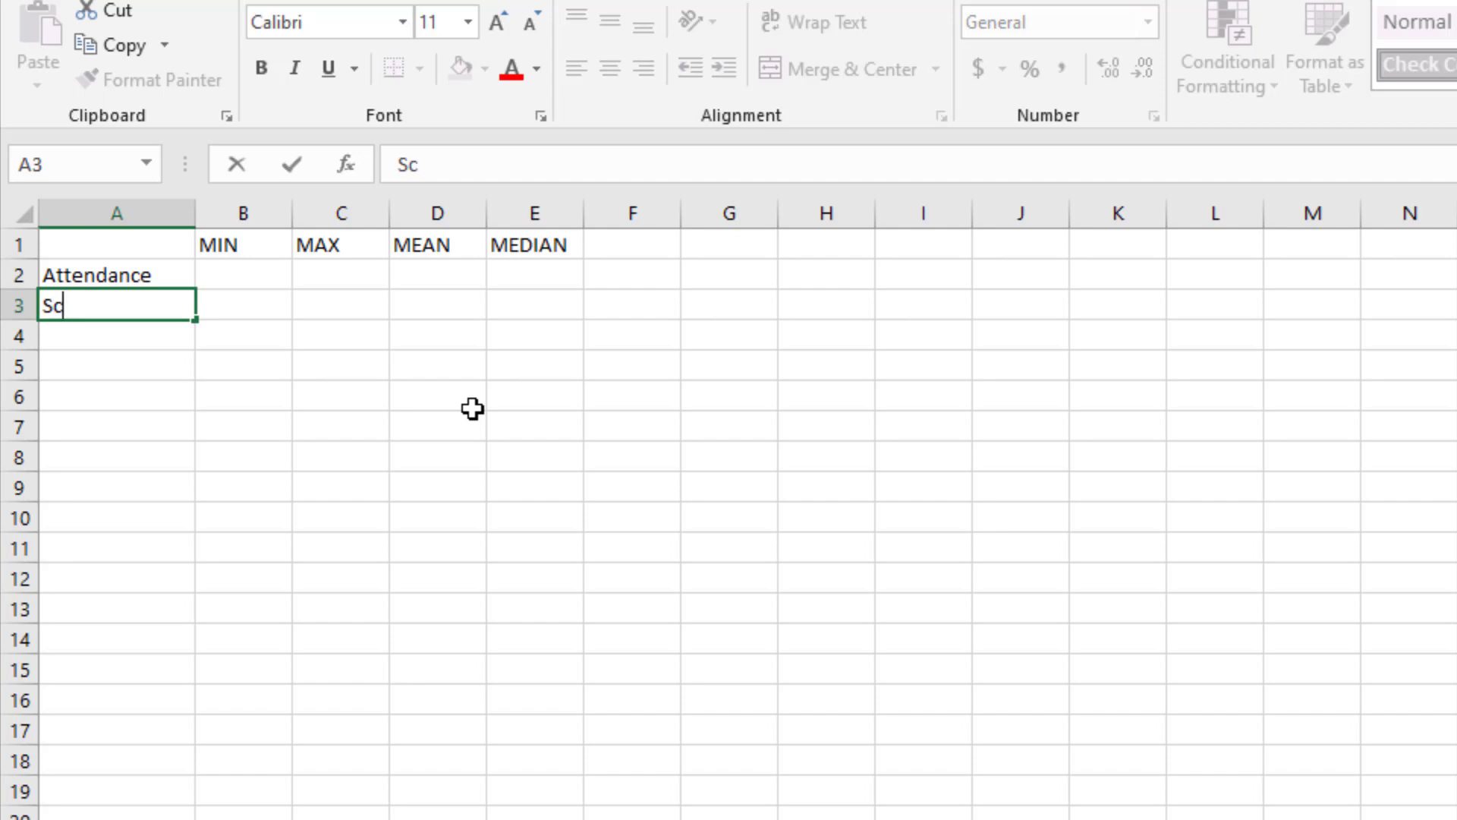
pyautogui.write('ore Diffeer')
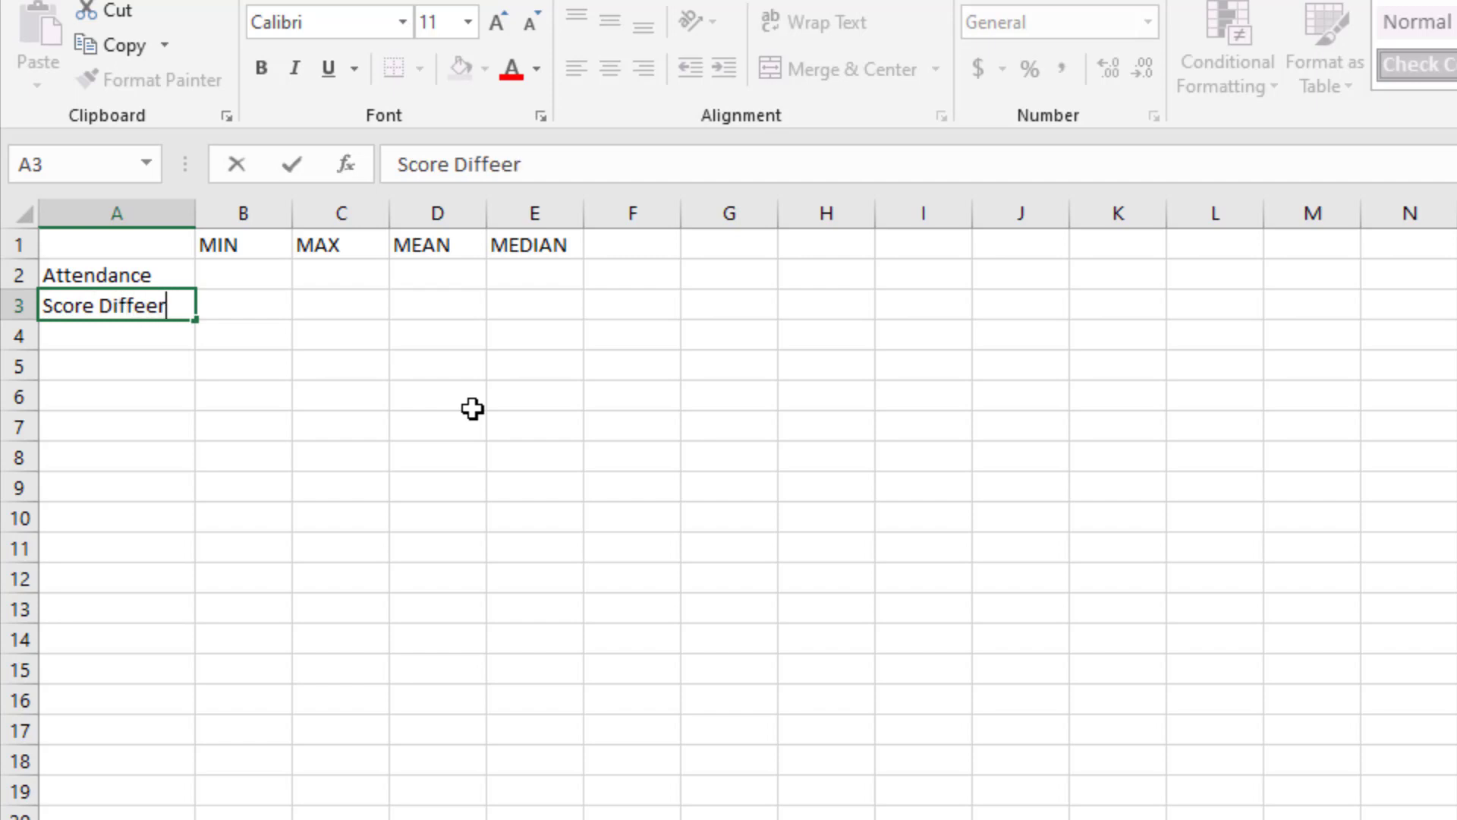
pyautogui.press('BackSpace')
pyautogui.press('BackSpace')
pyautogui.write('rential')
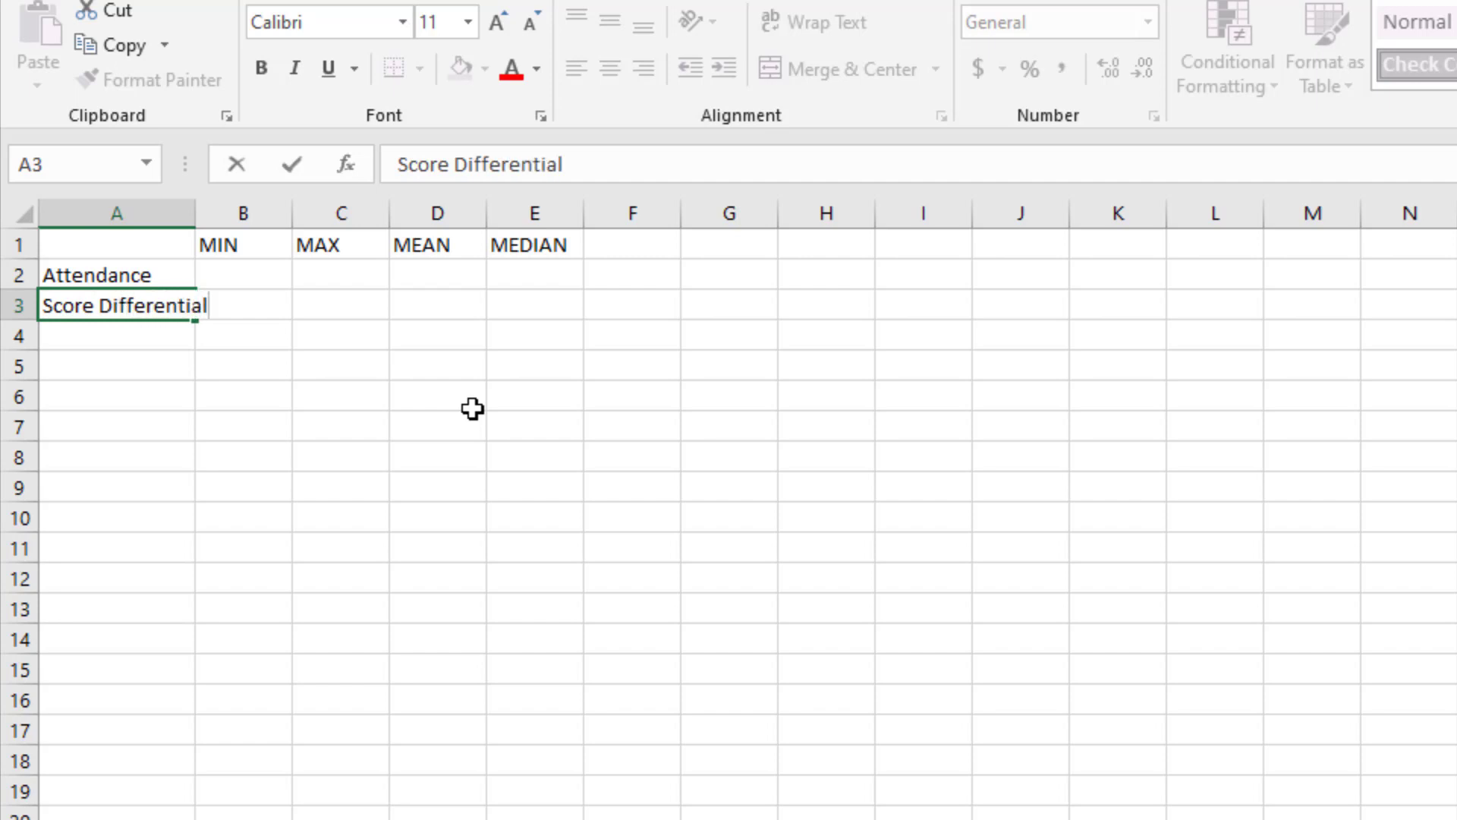
pyautogui.press('Return')
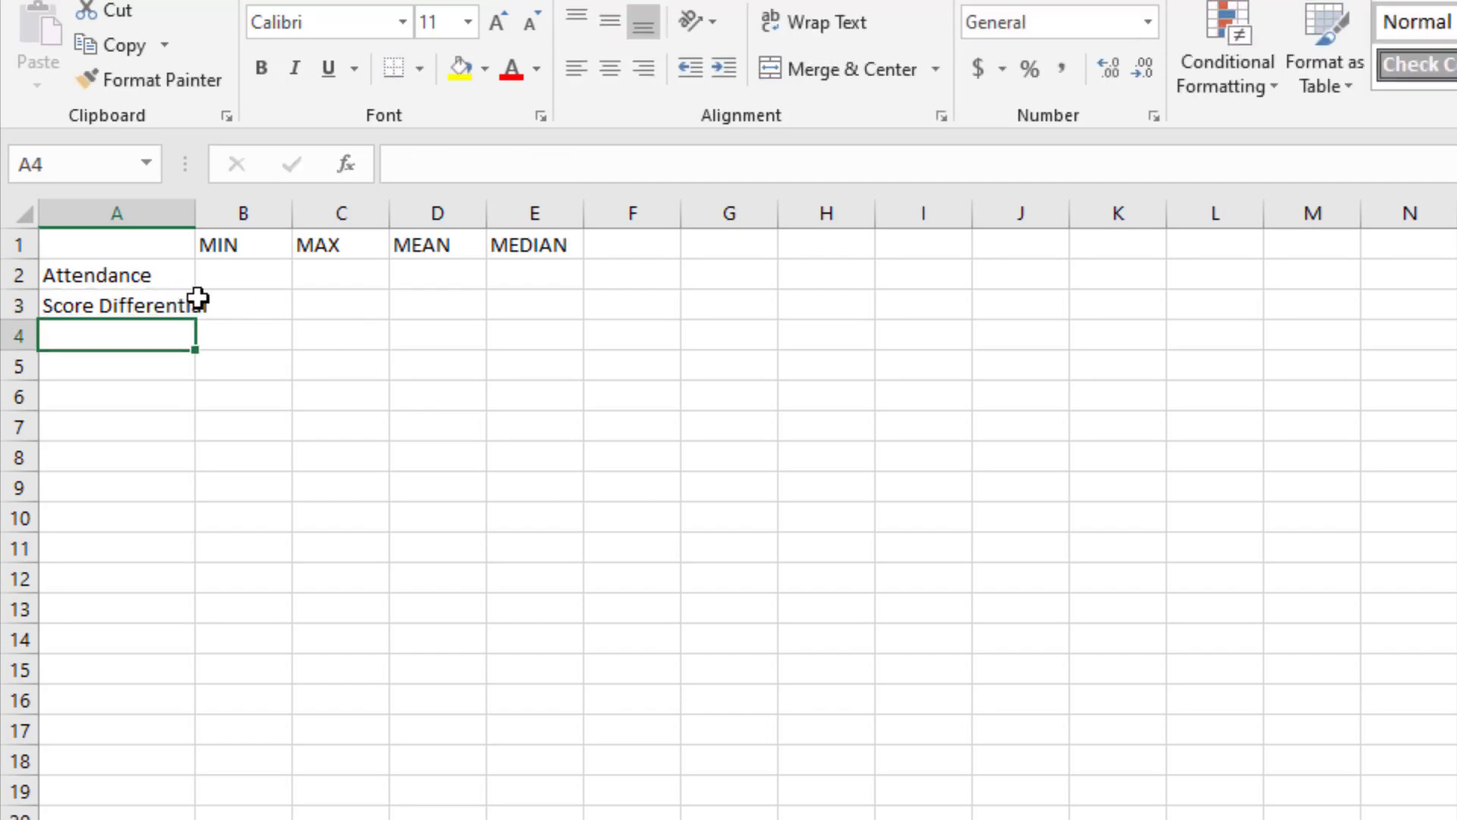
pyautogui.doubleClick(199, 214)
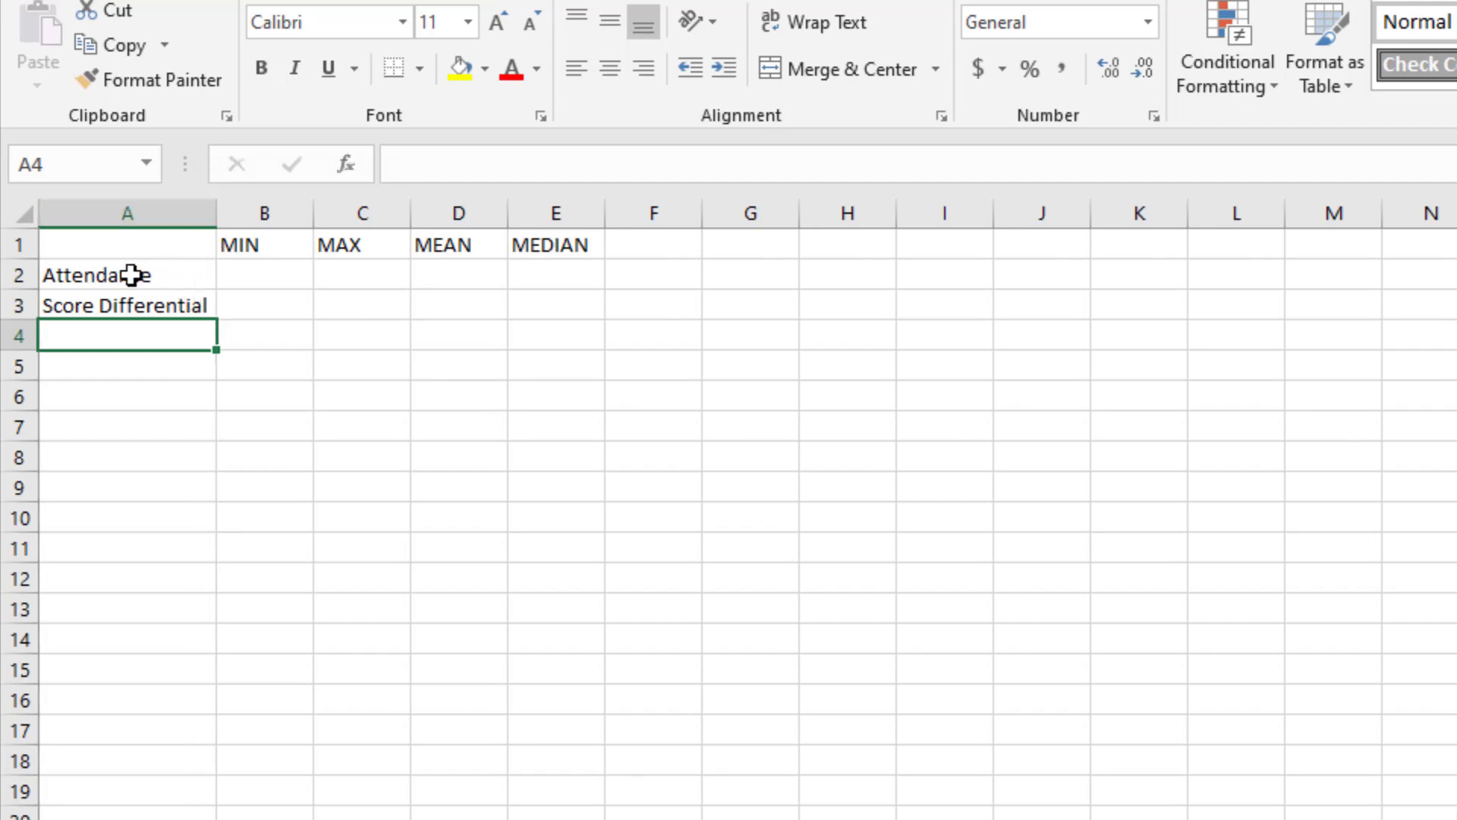
# Step: Make the header cells A1:E1 and the row labels in A2:A3 bold
pyautogui.moveTo(136, 250); pyautogui.dragTo(567, 247)
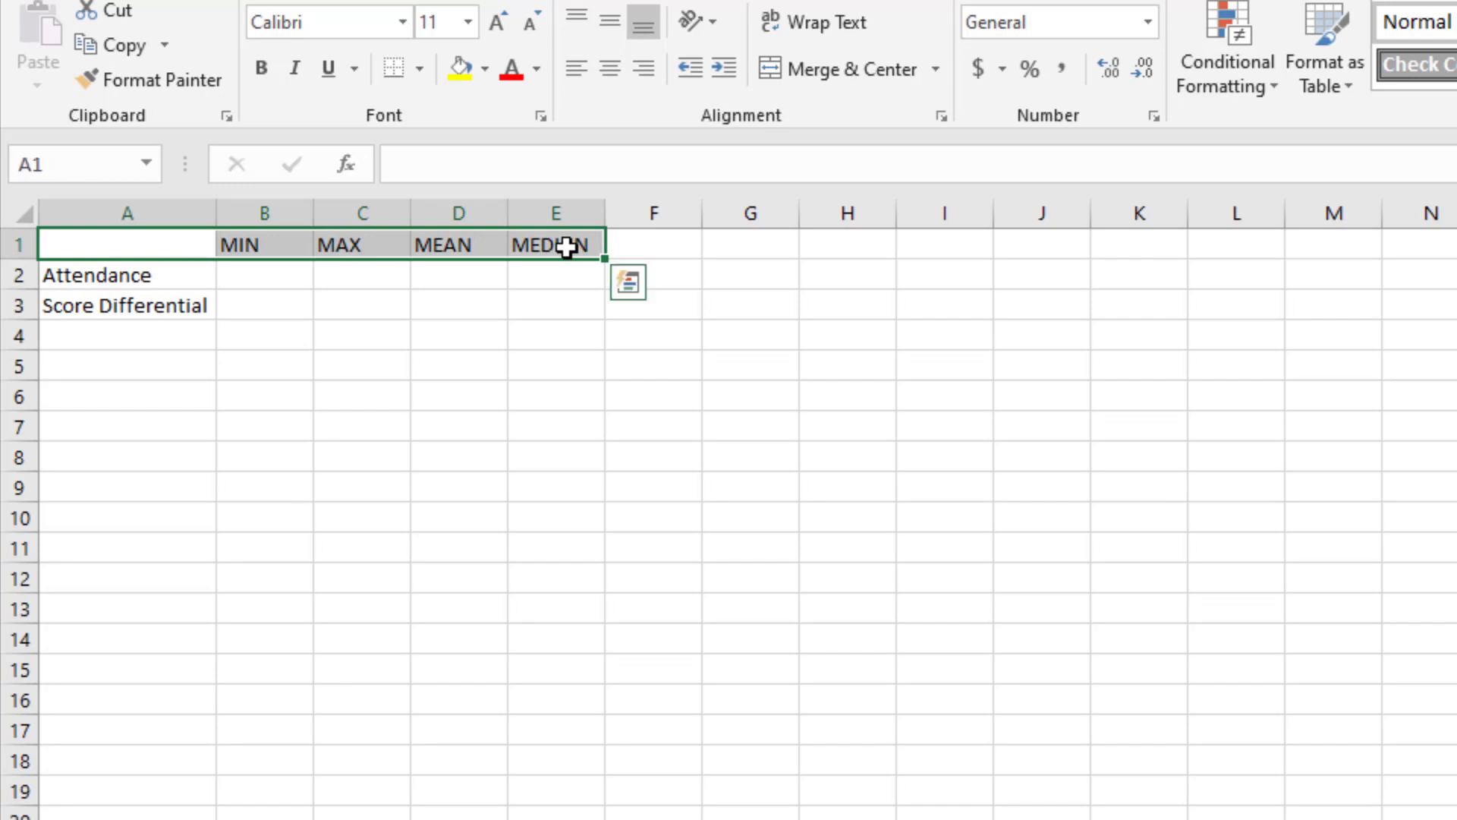
pyautogui.hotkey('ctrl', 'b')
pyautogui.moveTo(129, 279); pyautogui.dragTo(127, 295)
pyautogui.hotkey('ctrl', 'b')
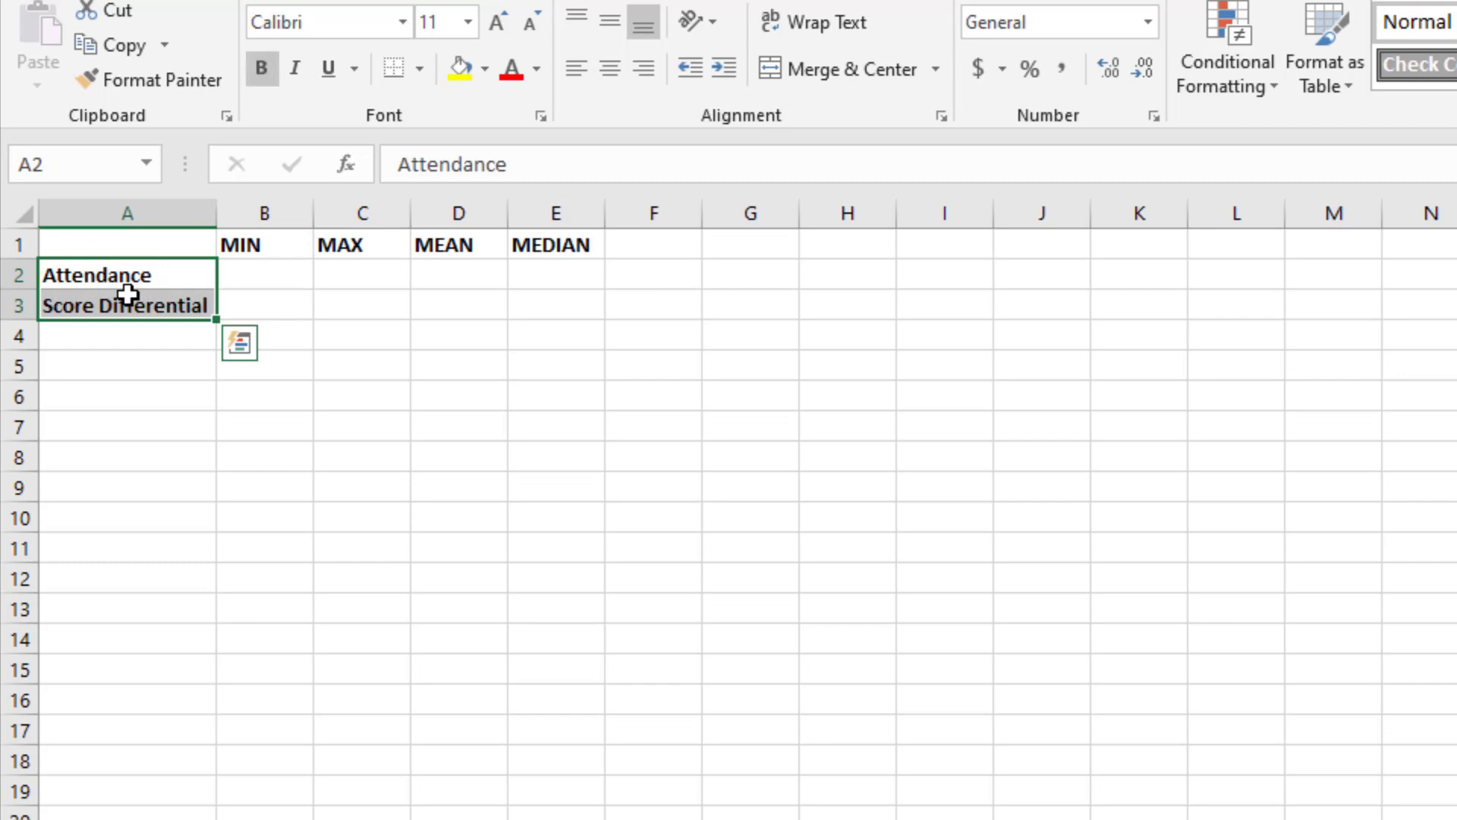
pyautogui.click(107, 389)
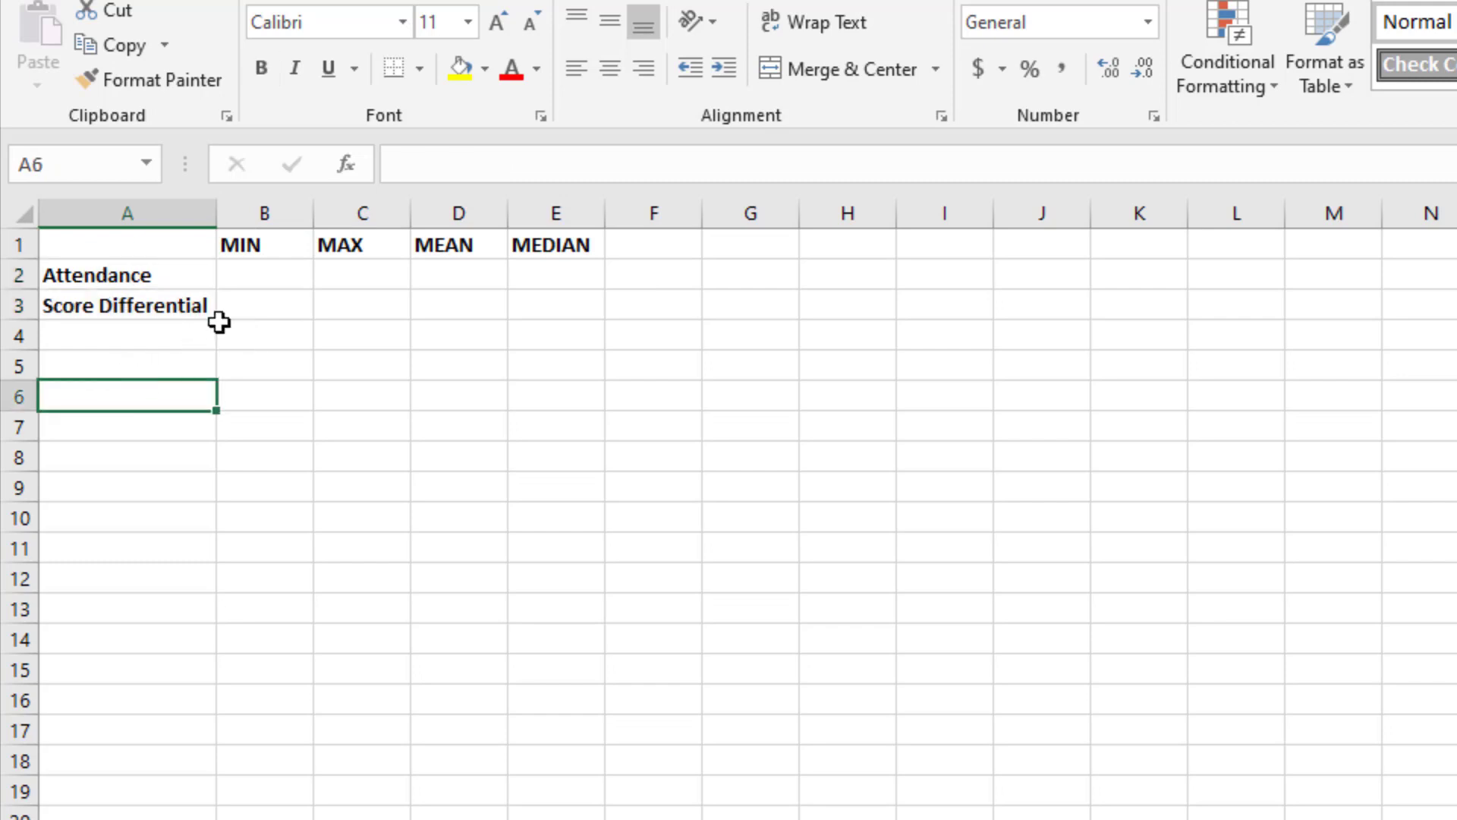
# Step: Enter the formula =MIN(GameLog!F2:F70183) in cell B2 to calculate the minimum attendance
pyautogui.click(263, 276)
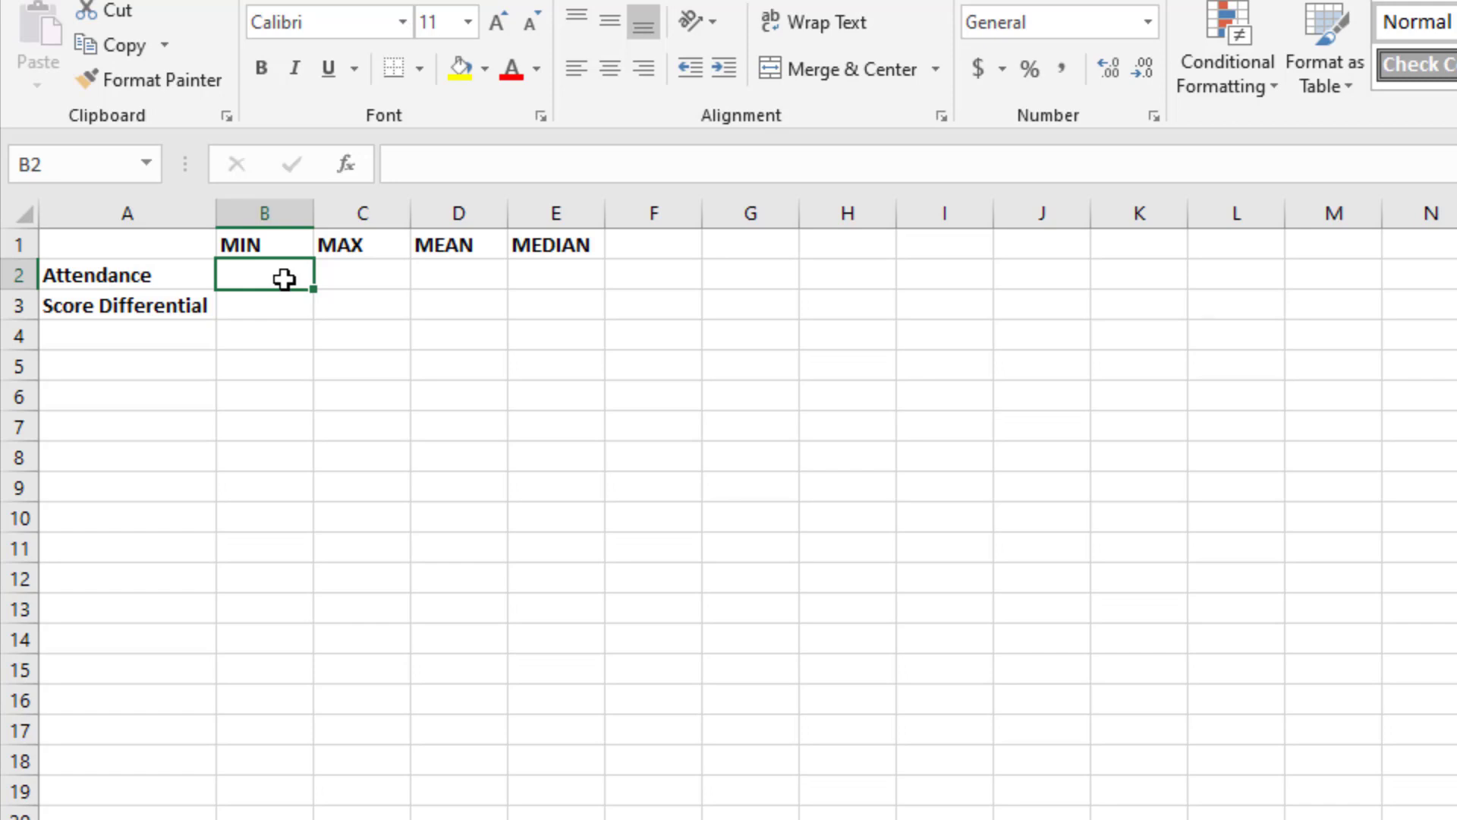
pyautogui.write('=')
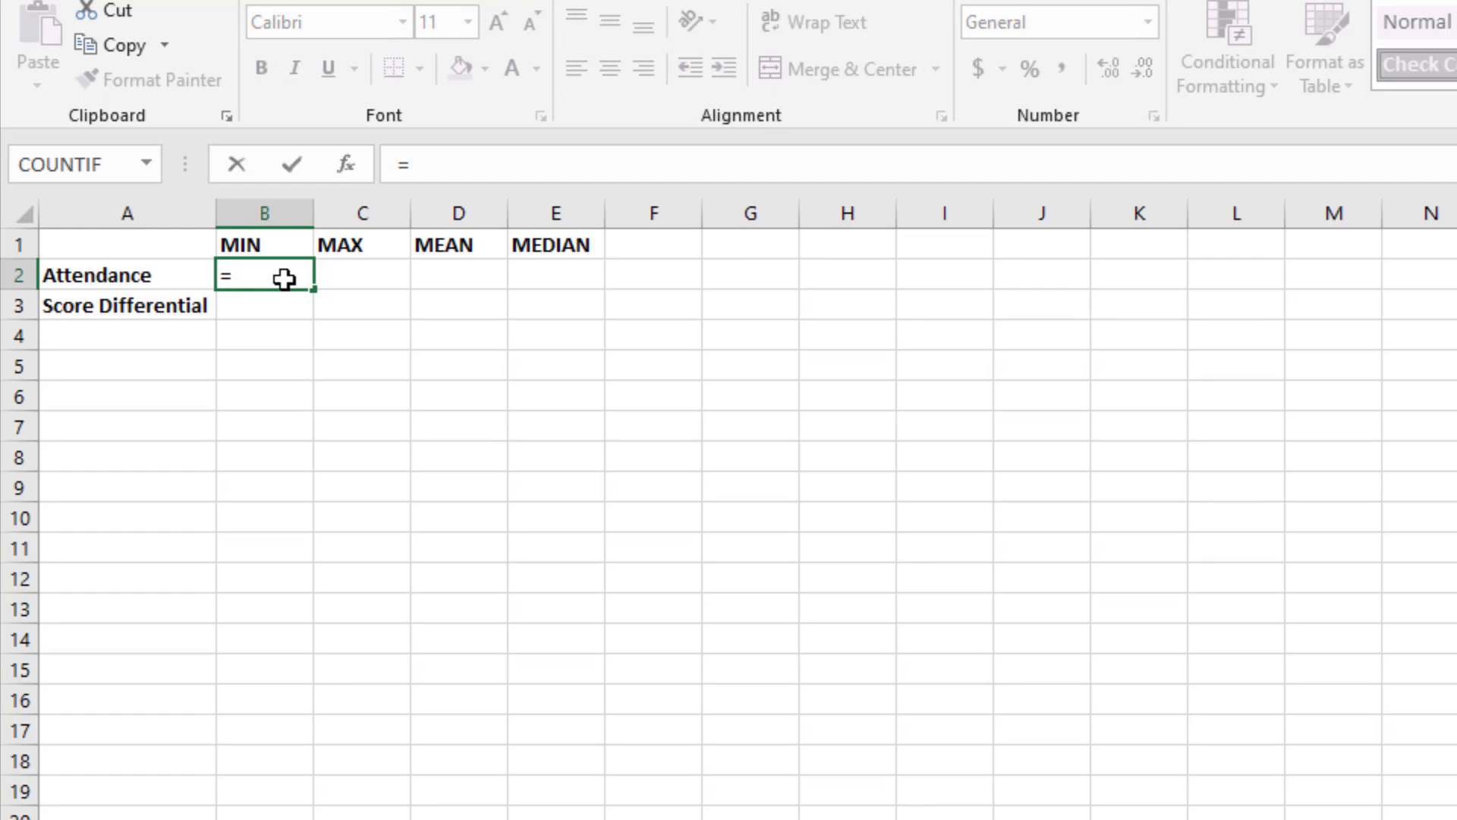
pyautogui.write('min')
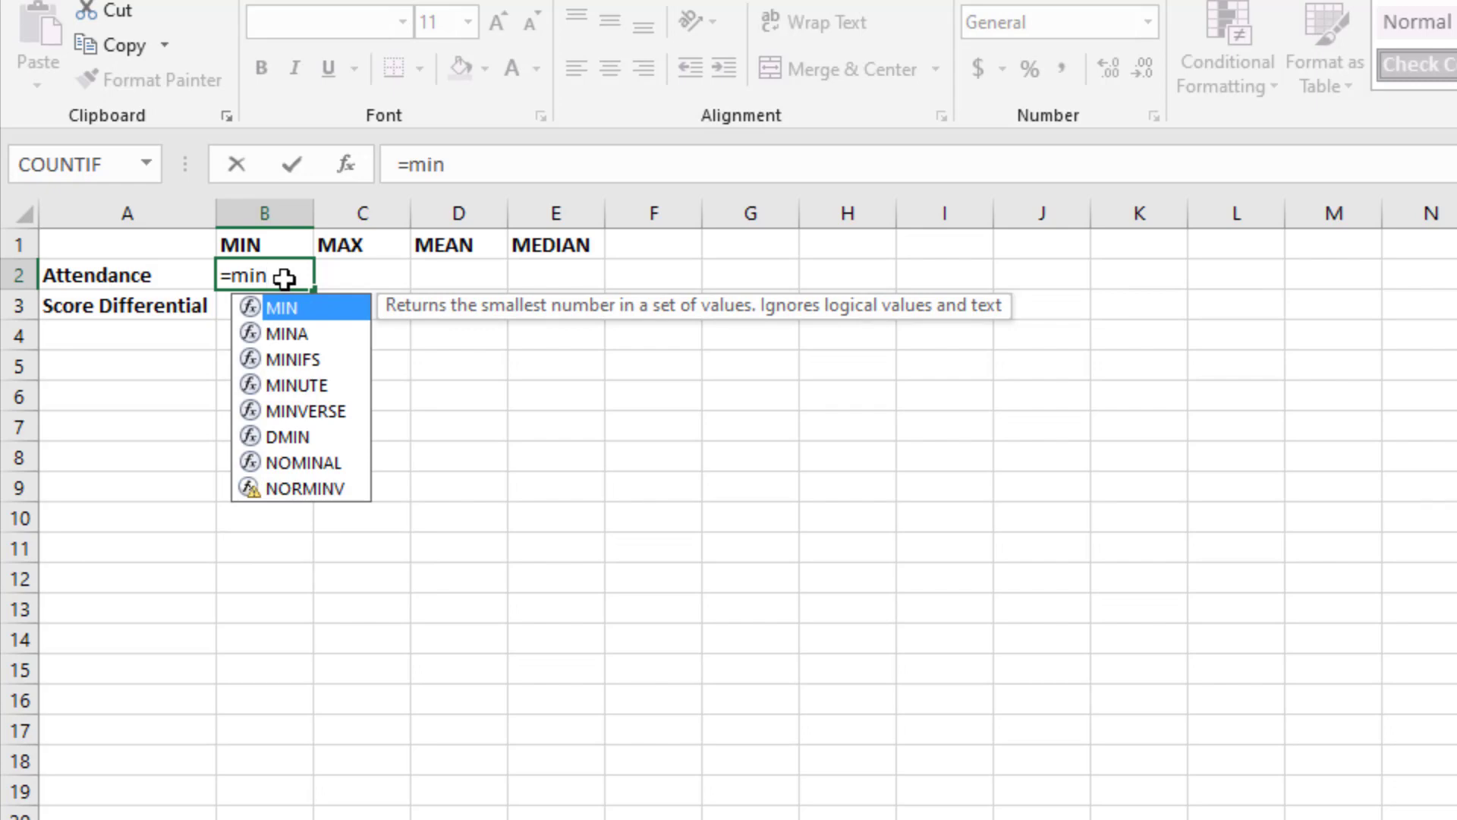
pyautogui.write('(')
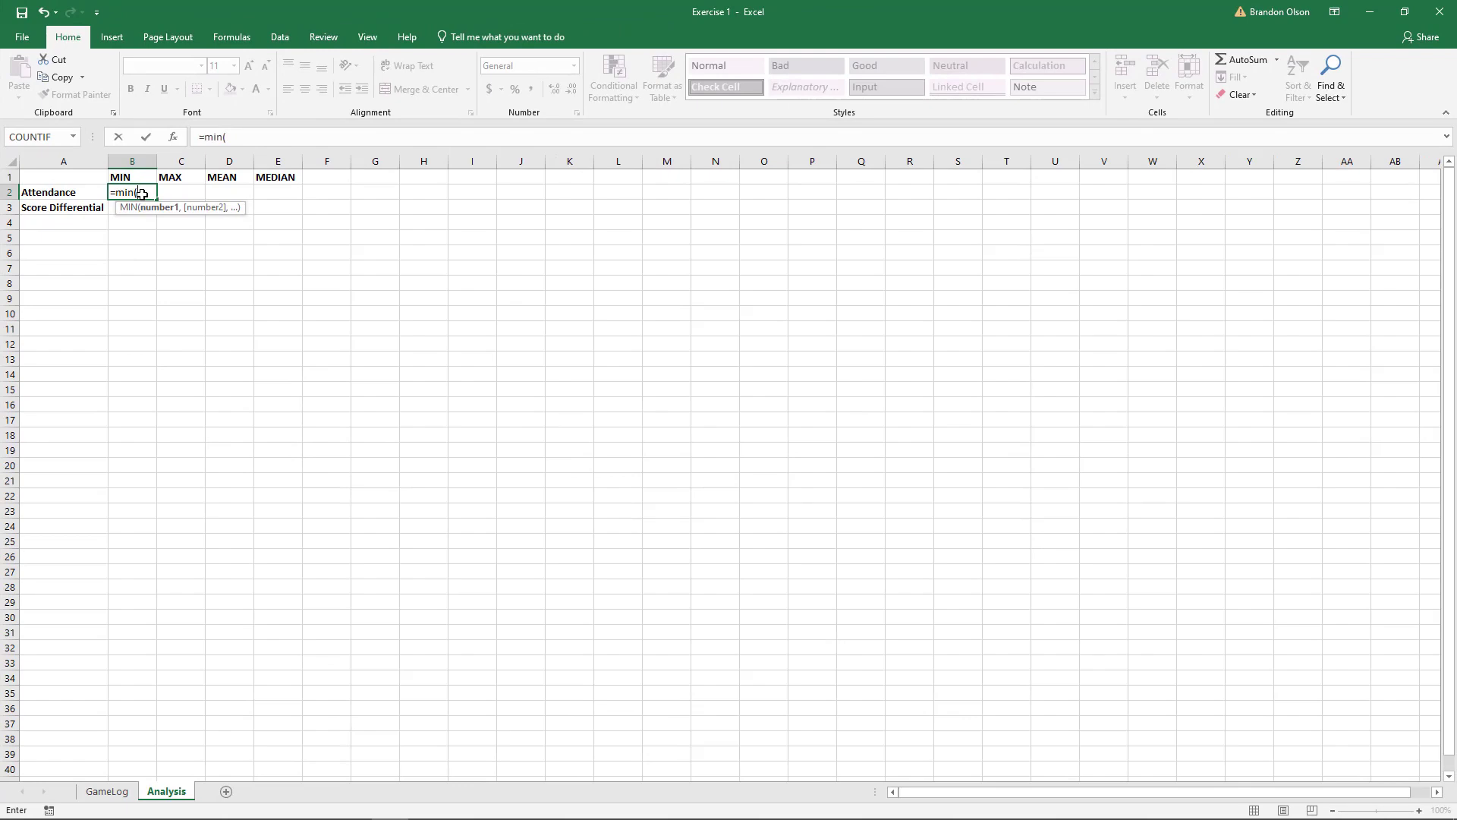
pyautogui.click(109, 794)
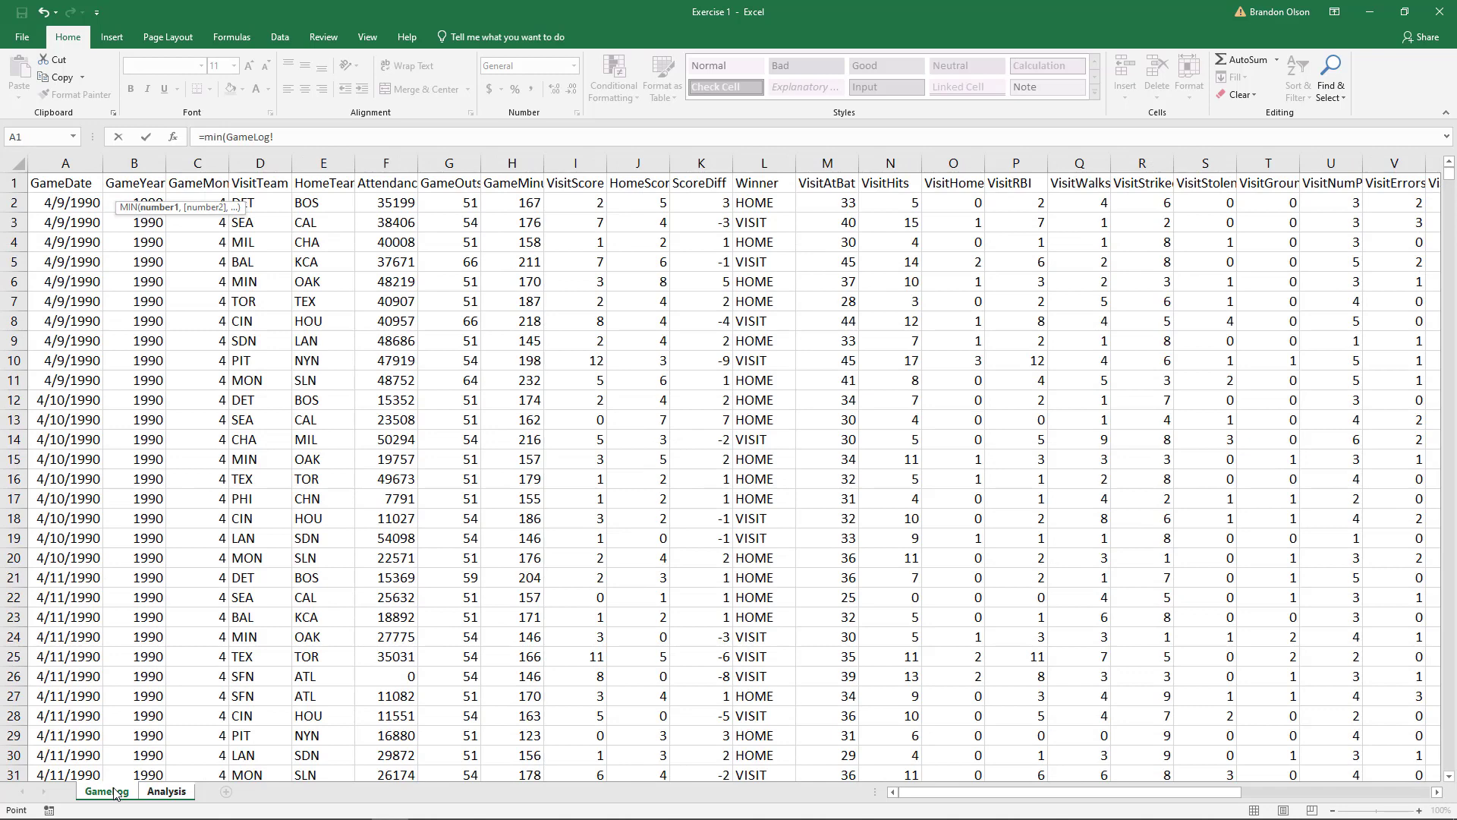
pyautogui.click(387, 202)
pyautogui.hotkey('ctrl', 'Down')
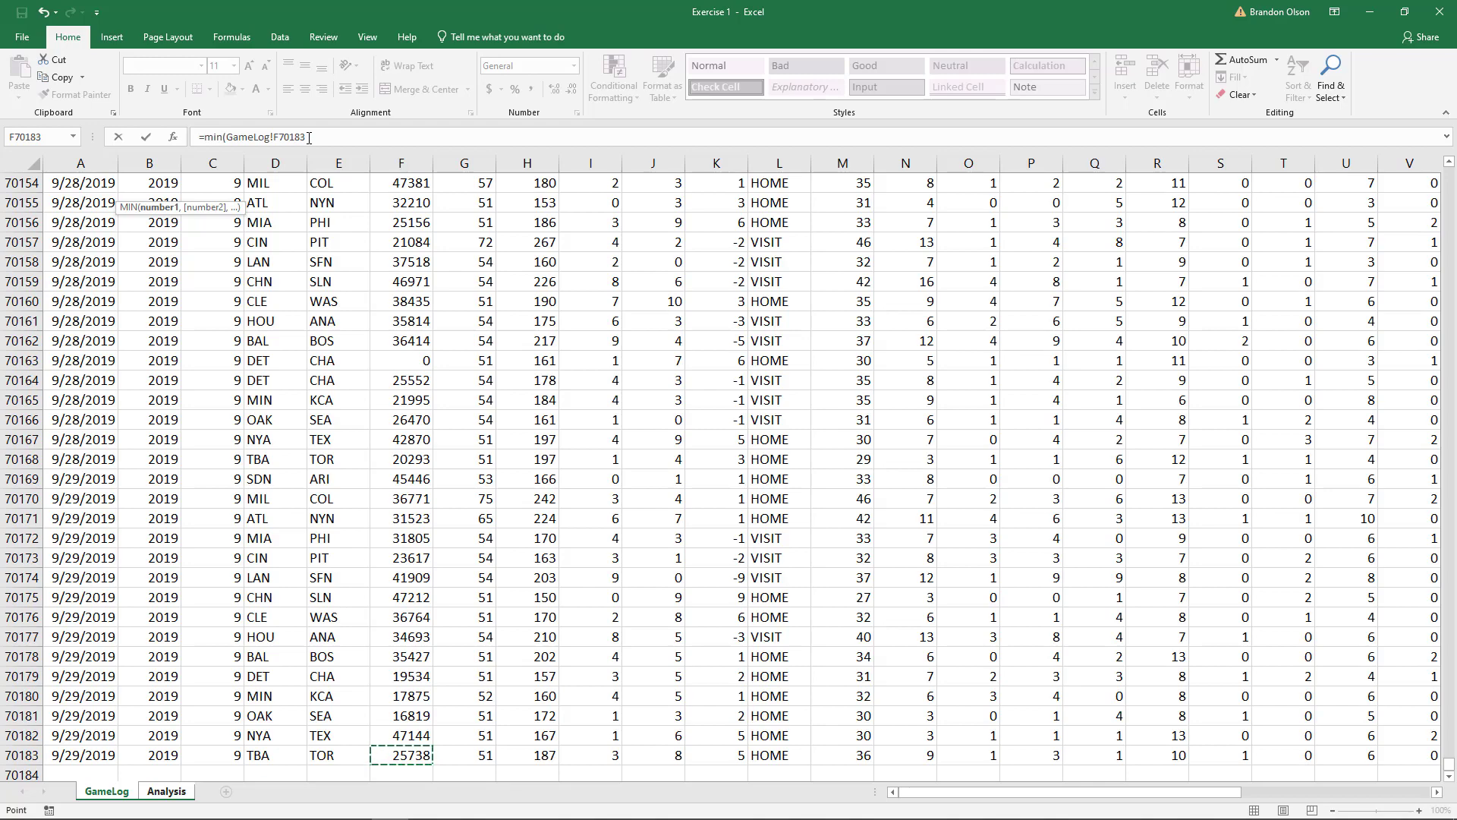
pyautogui.hotkey('ctrl', 'Up')
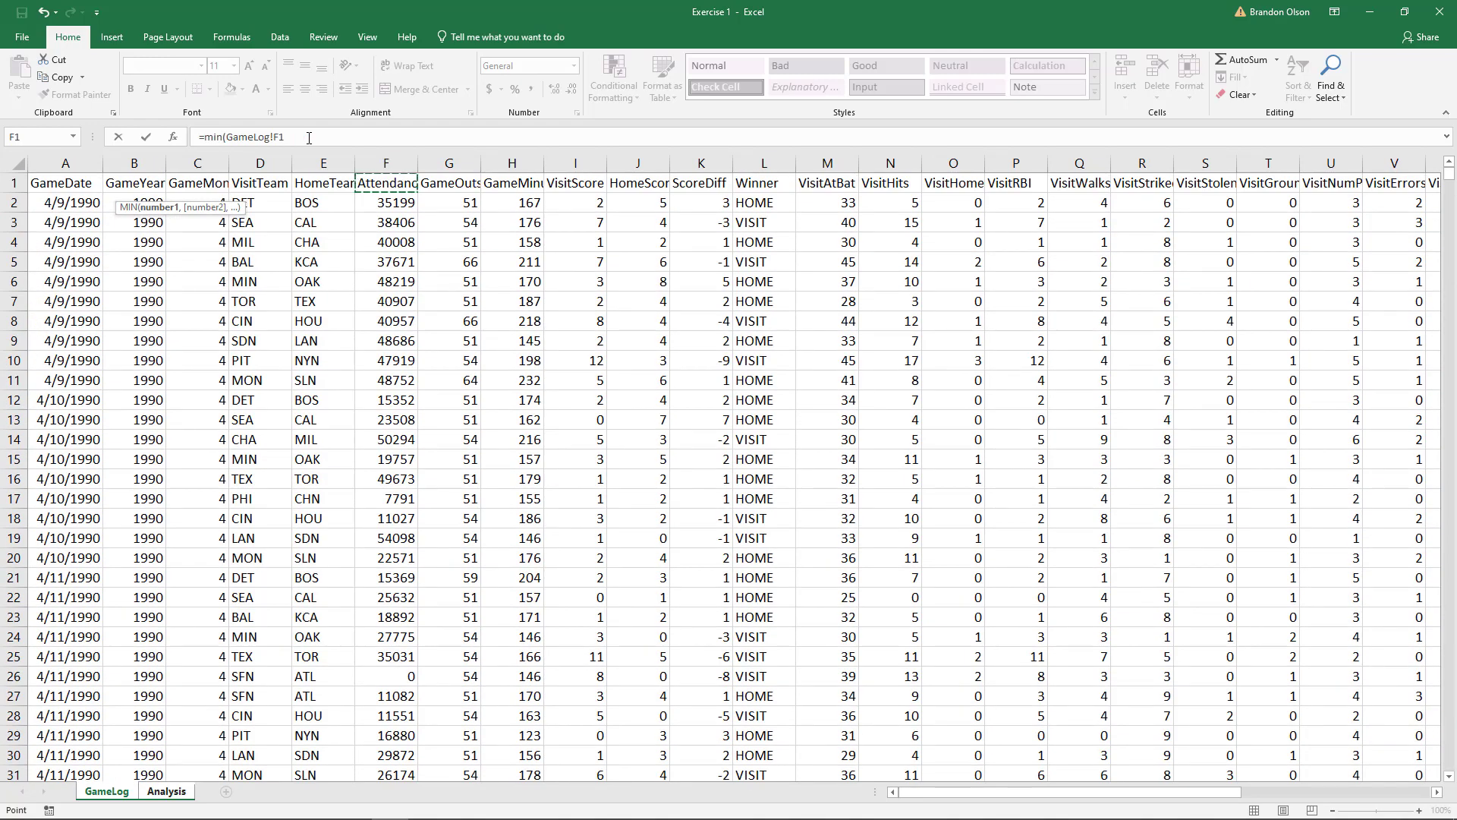
pyautogui.press('Down')
pyautogui.hotkey('ctrl', 'shift', 'Down')
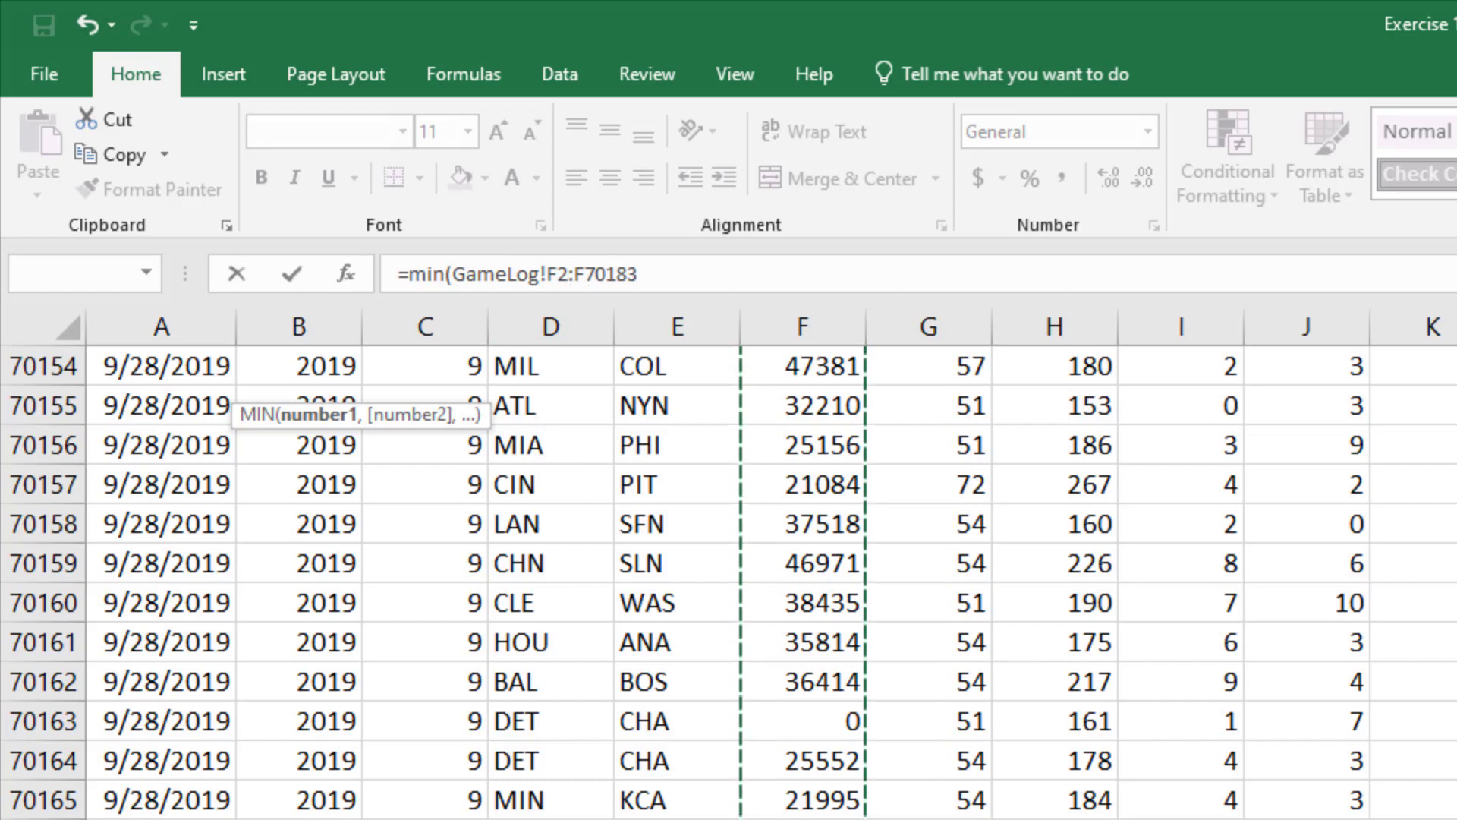
pyautogui.click(654, 278)
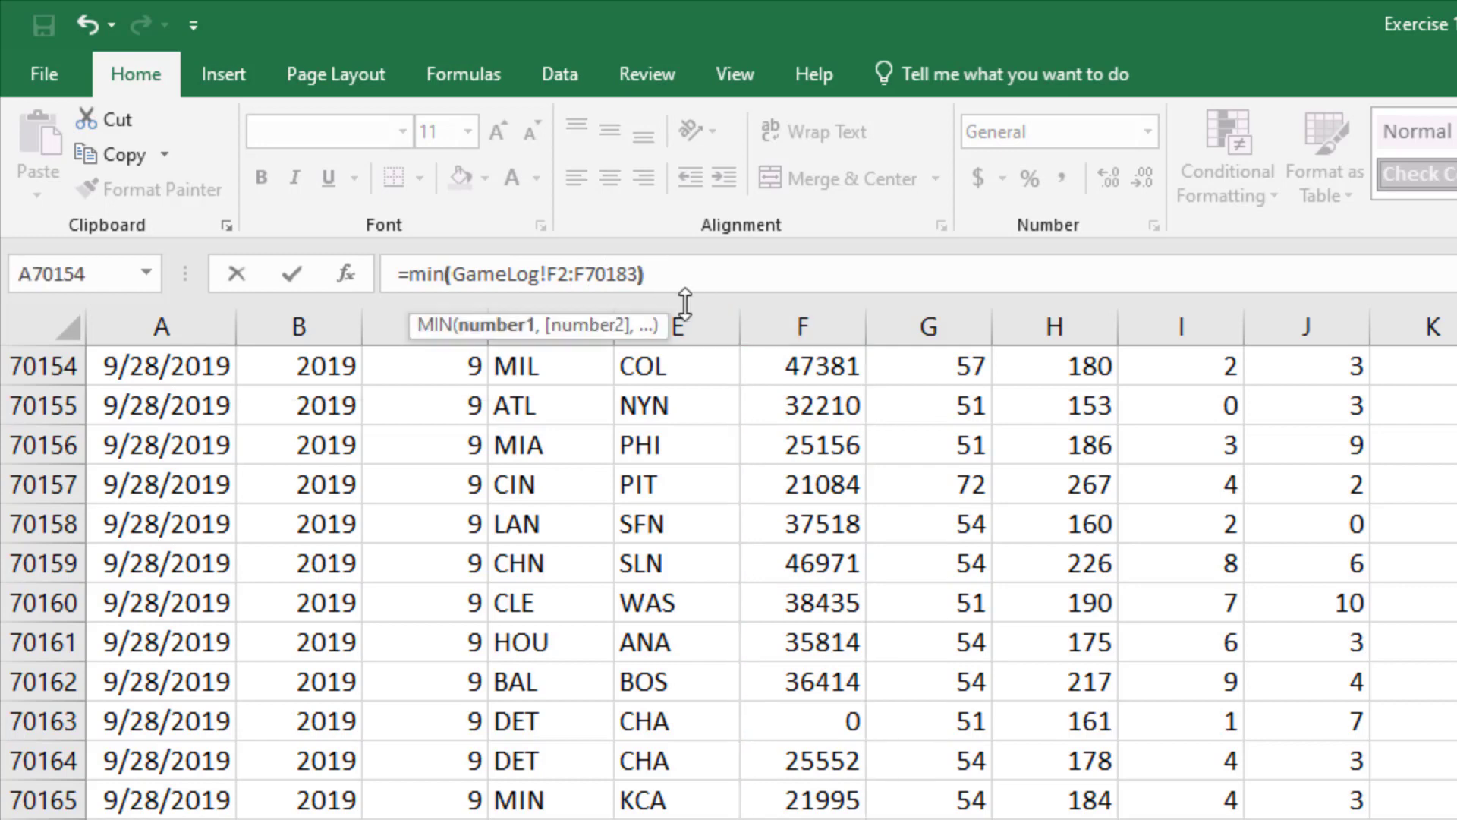
pyautogui.write(')')
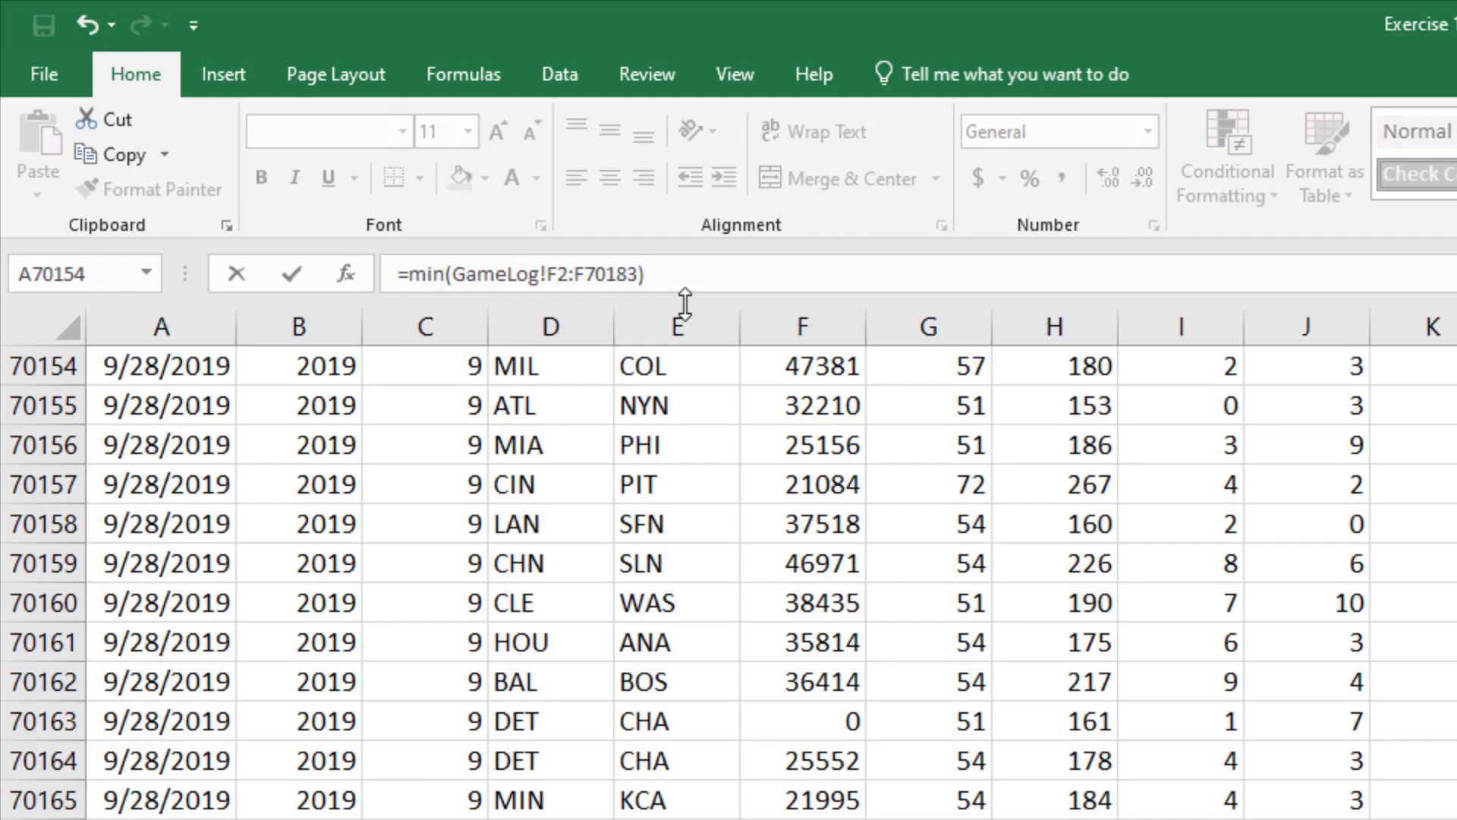
pyautogui.press('Return')
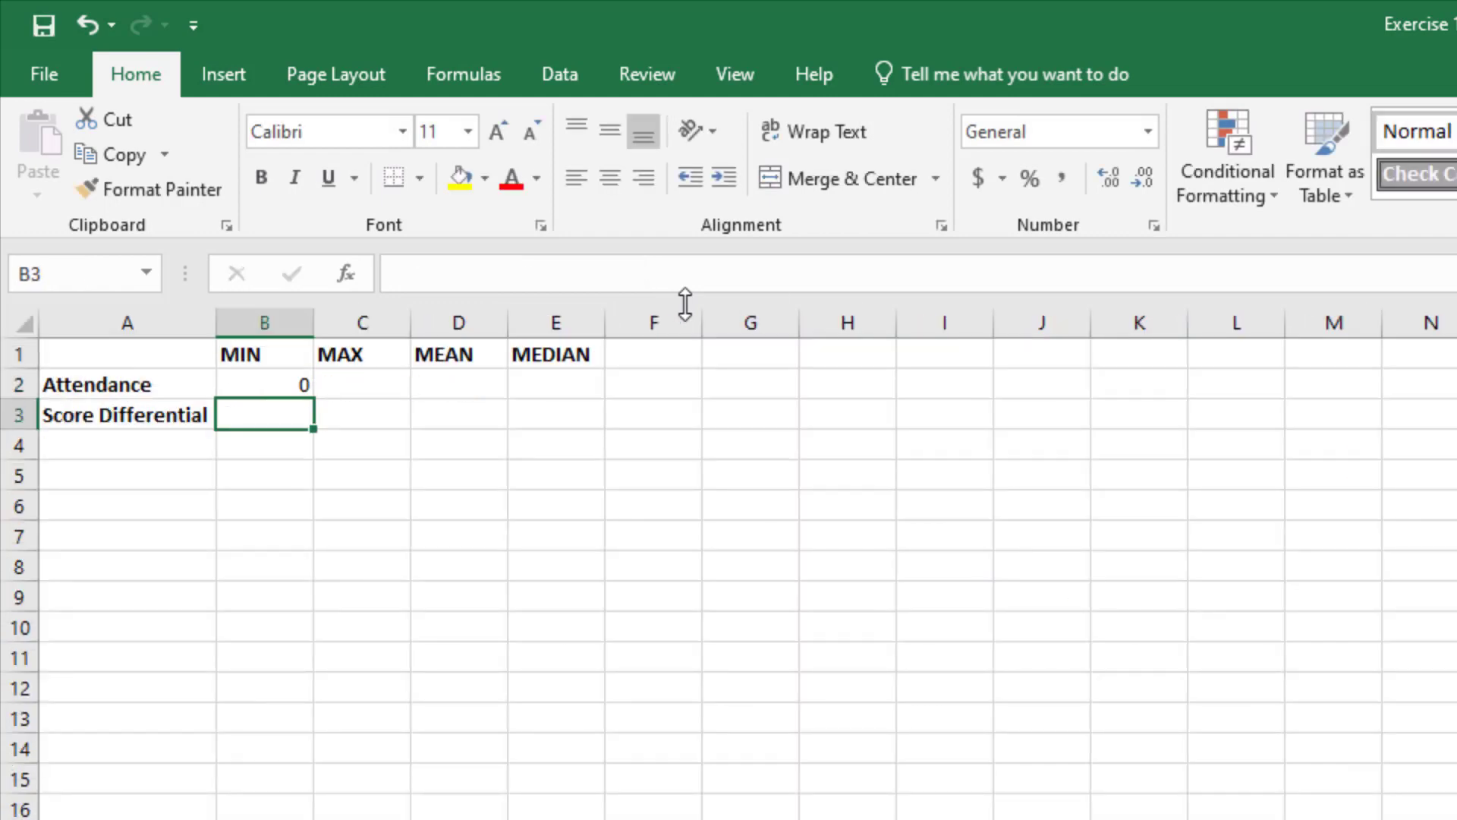
# Step: Examine the sheet reference and the start and end cells of the range in the B2 formula
pyautogui.click(259, 385)
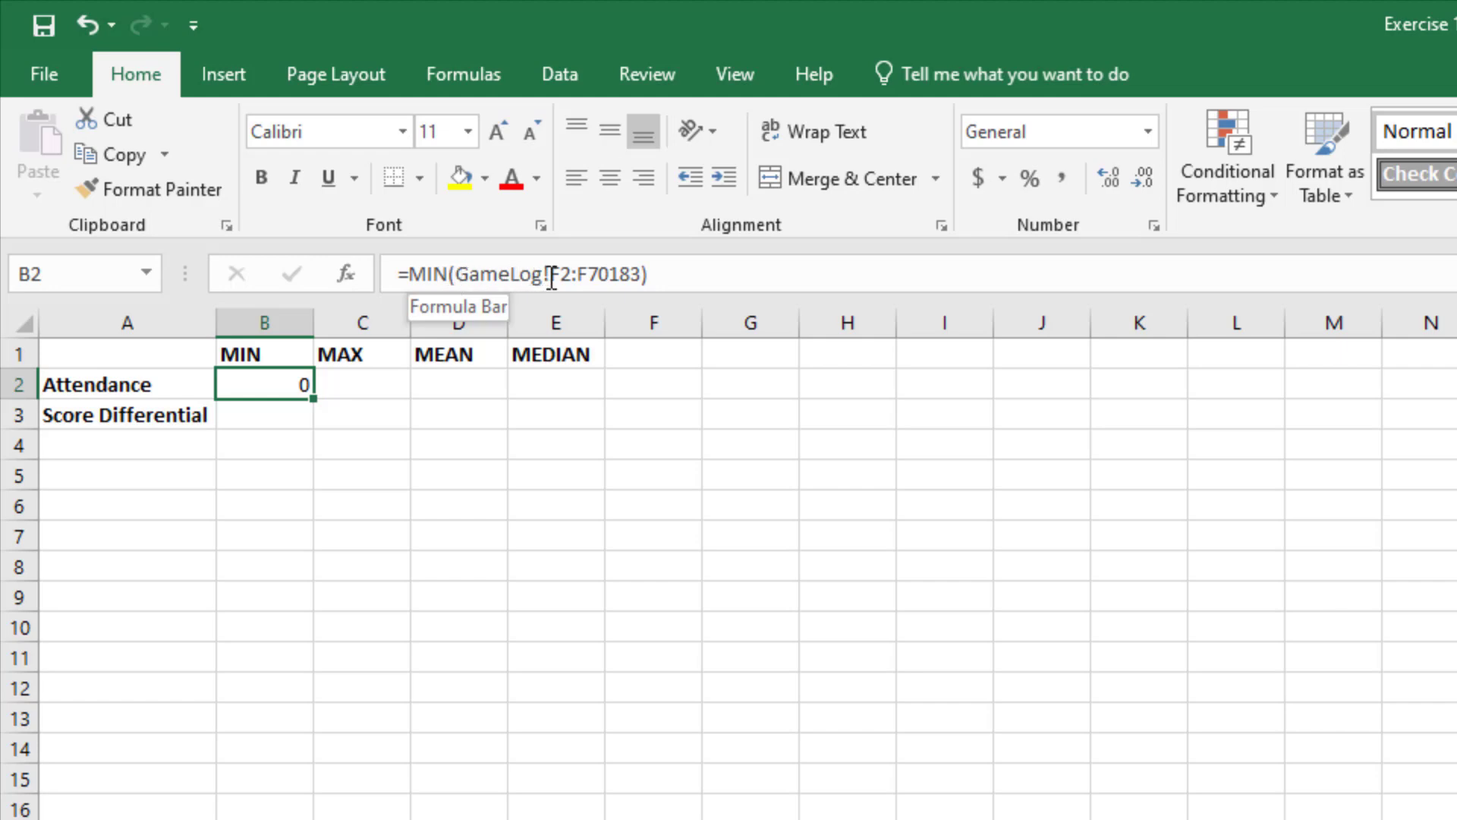
pyautogui.moveTo(548, 274); pyautogui.dragTo(456, 273)
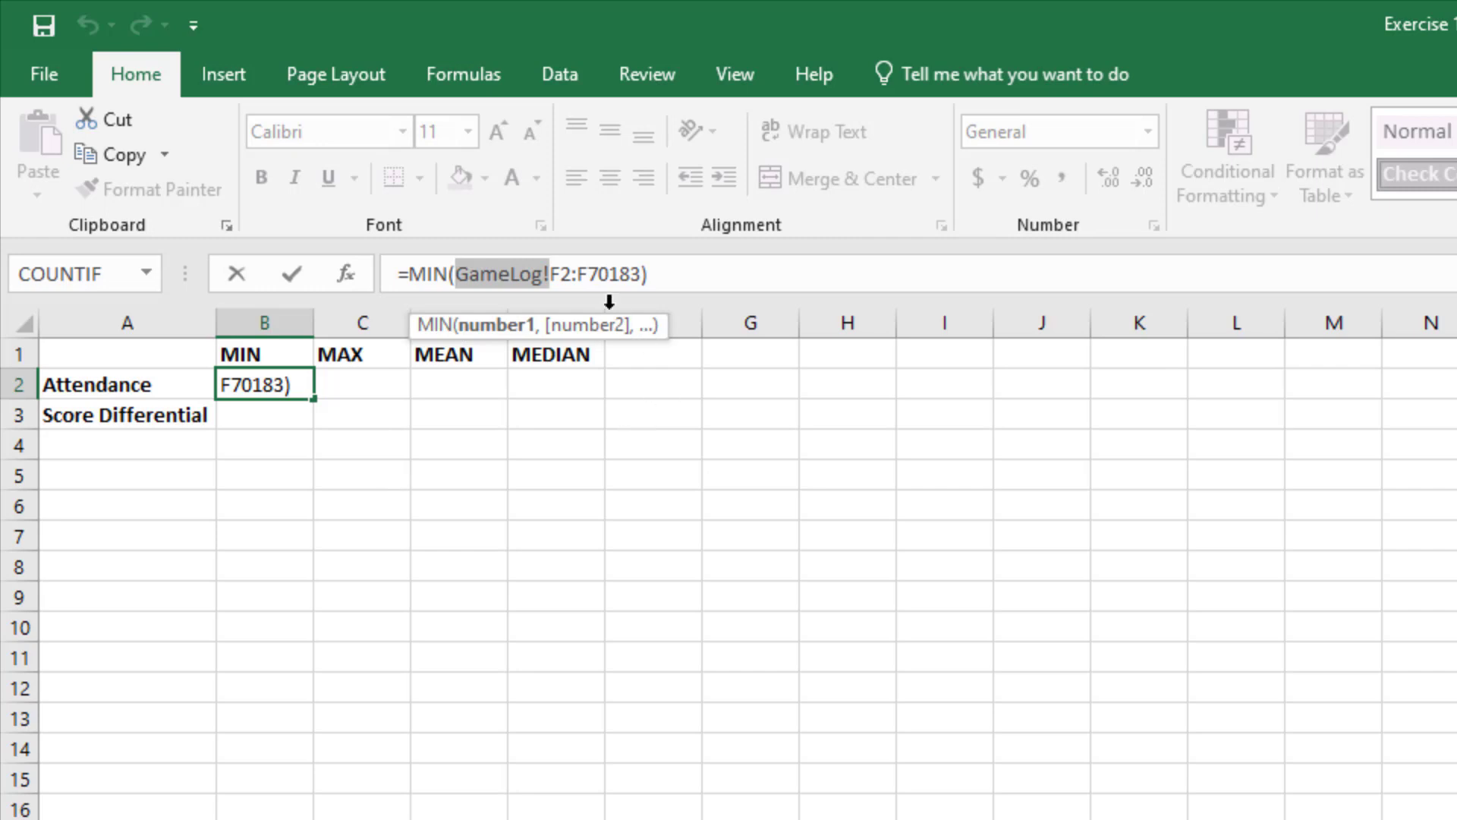
pyautogui.click(551, 274)
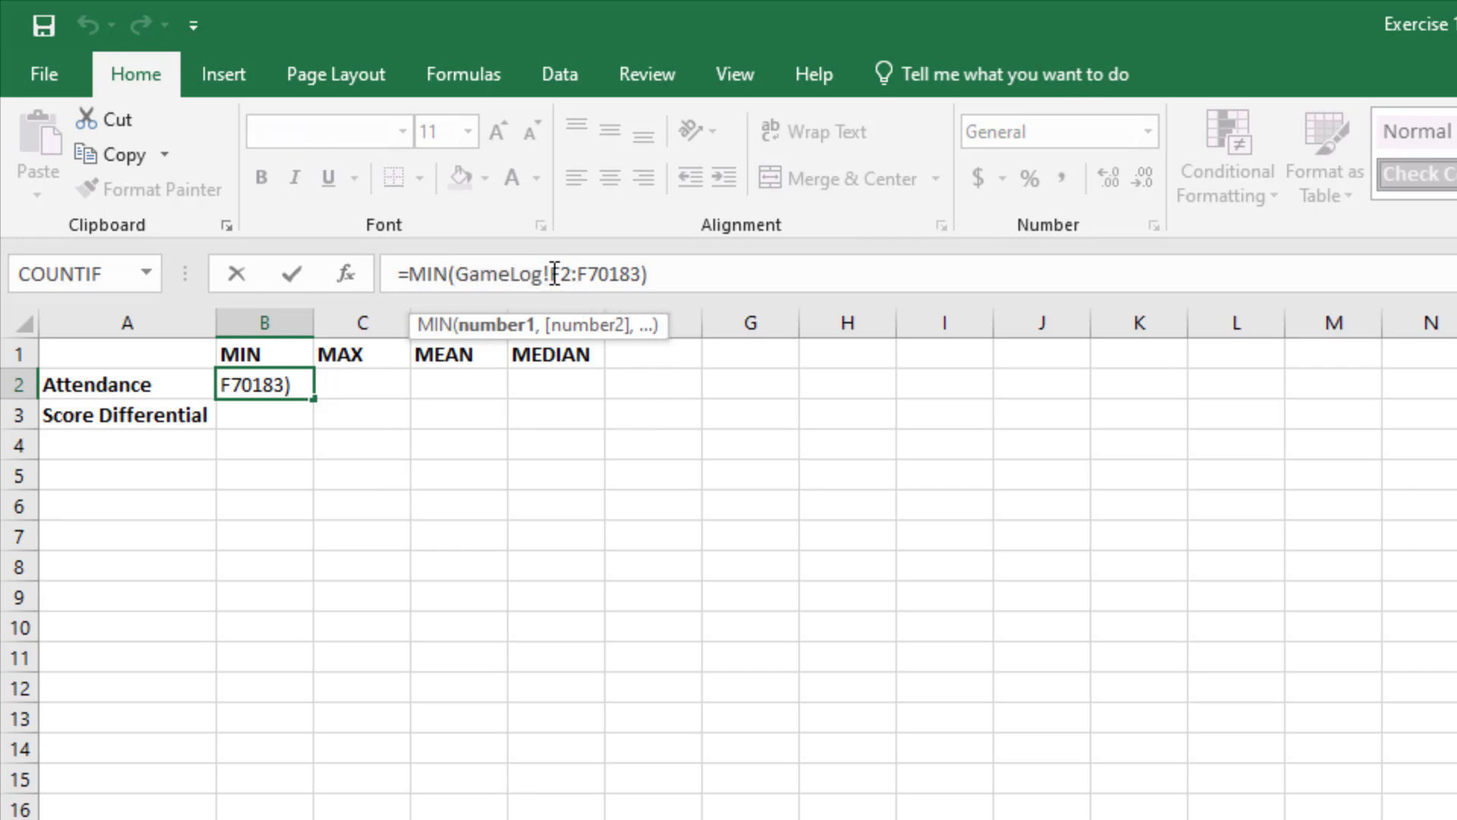
pyautogui.moveTo(550, 274); pyautogui.dragTo(571, 274)
pyautogui.click(615, 274)
pyautogui.moveTo(616, 274); pyautogui.dragTo(650, 274)
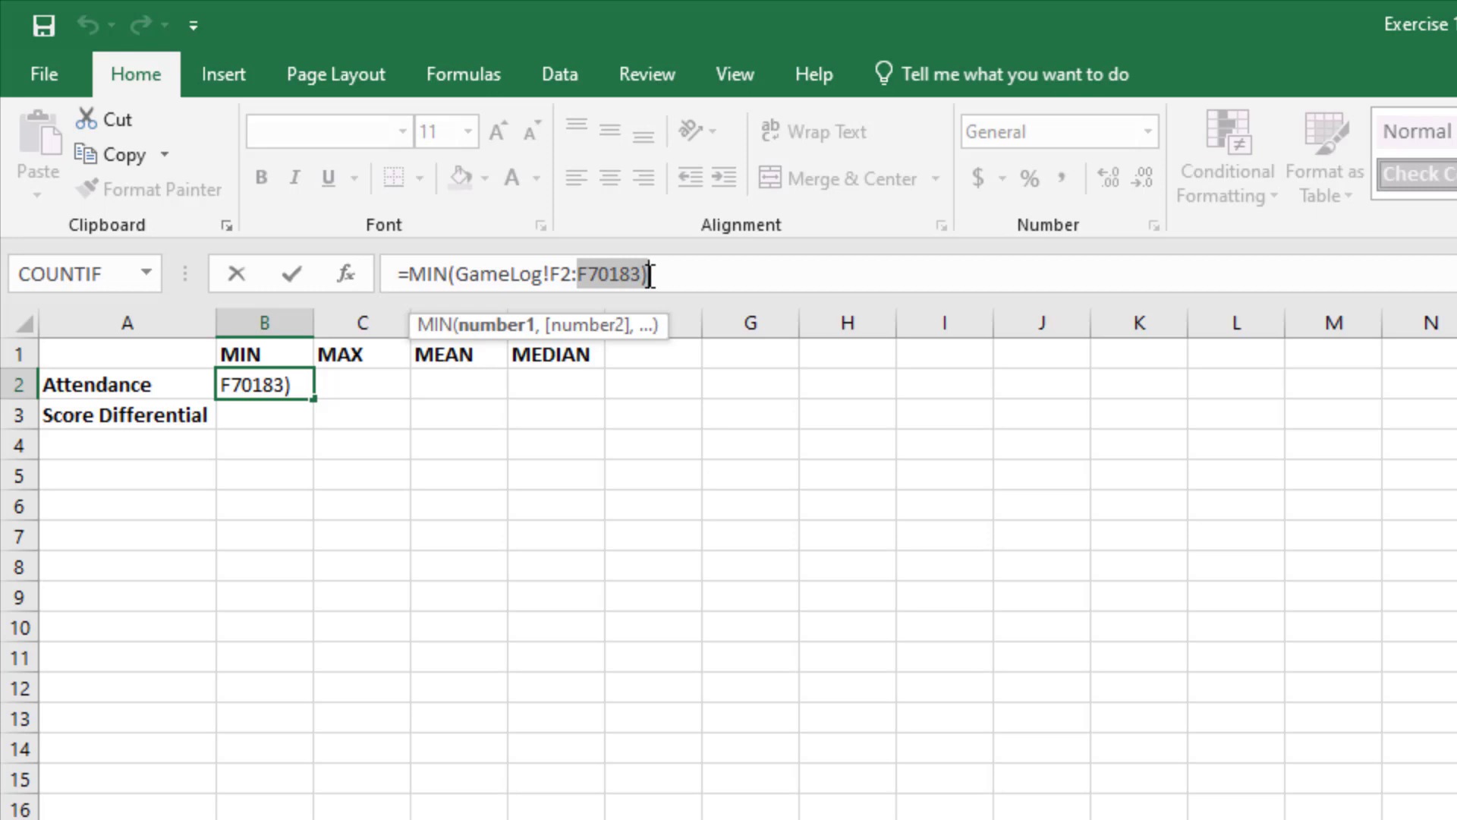
pyautogui.click(667, 274)
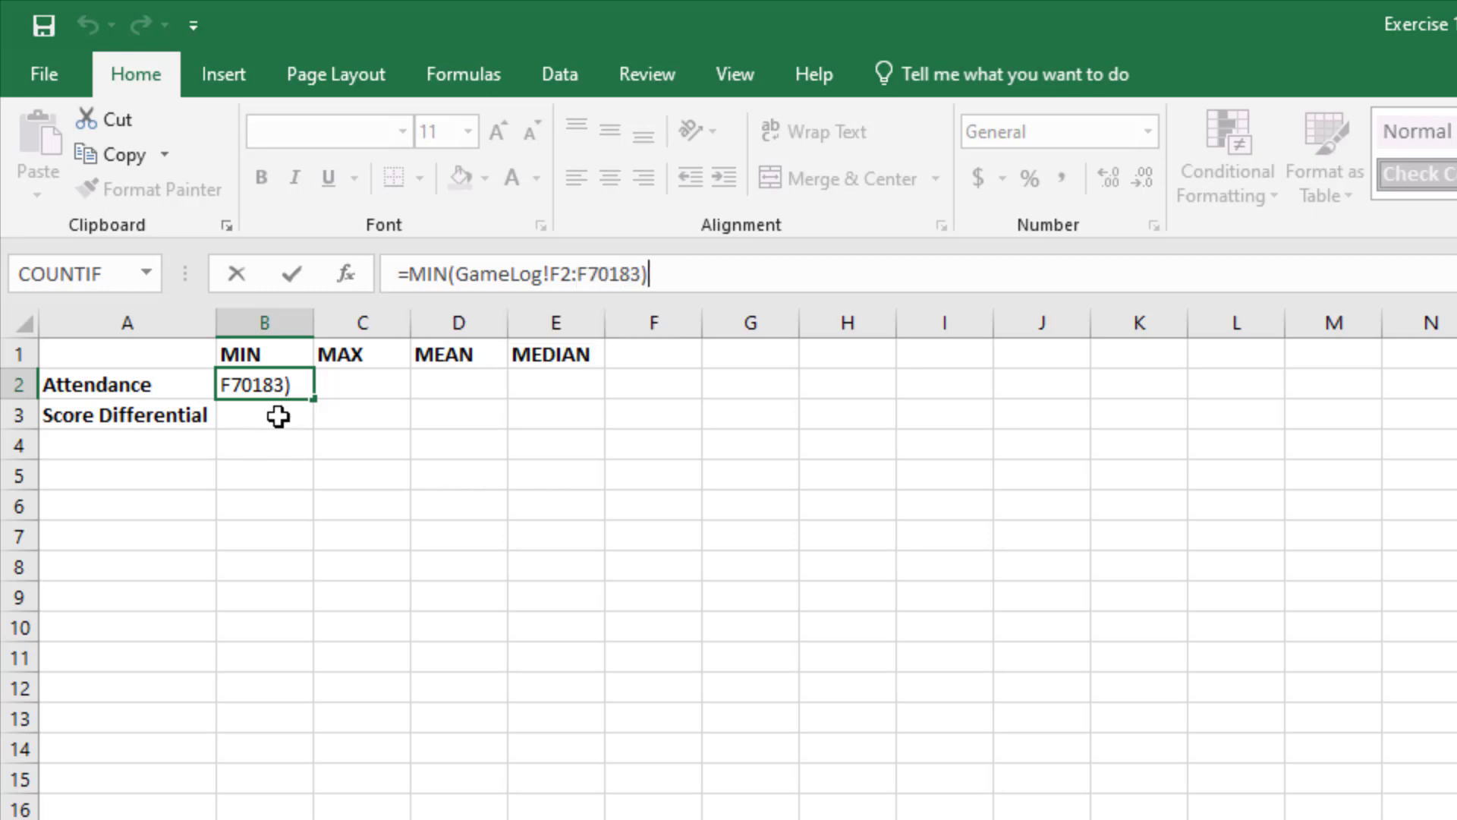
pyautogui.press('Return')
pyautogui.click(292, 384)
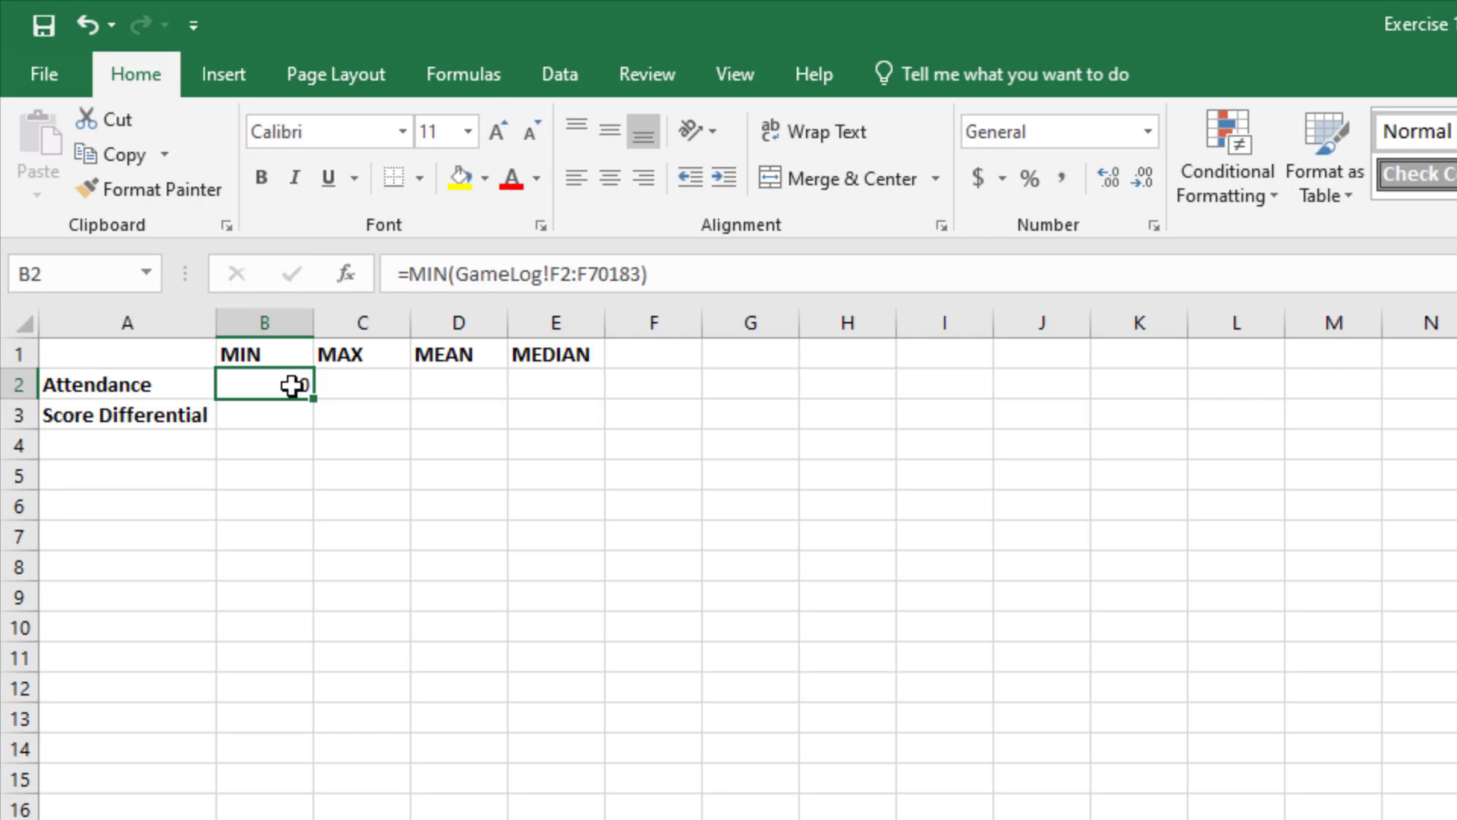
pyautogui.click(549, 274)
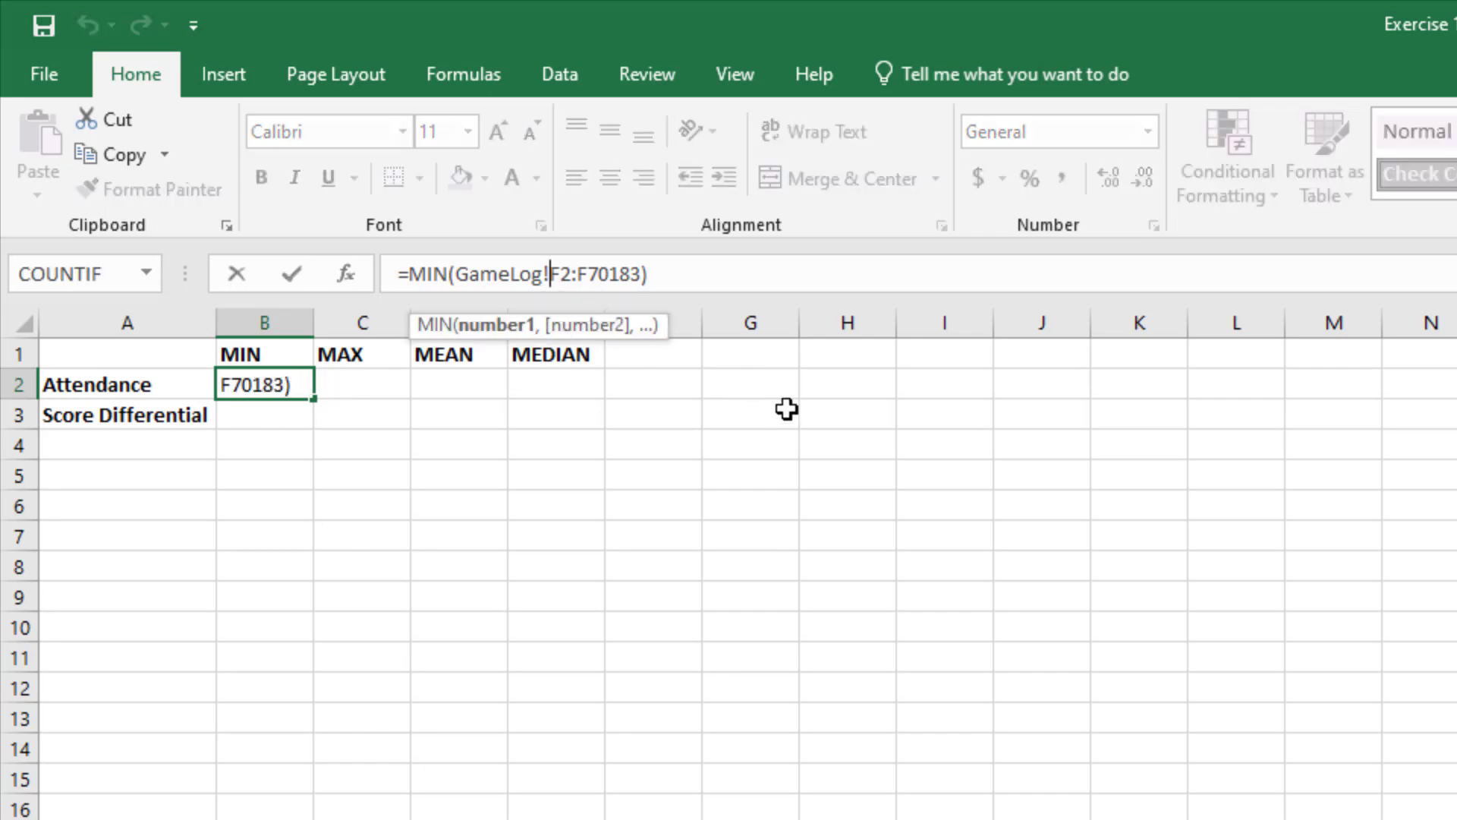
pyautogui.write('$')
pyautogui.press('Right')
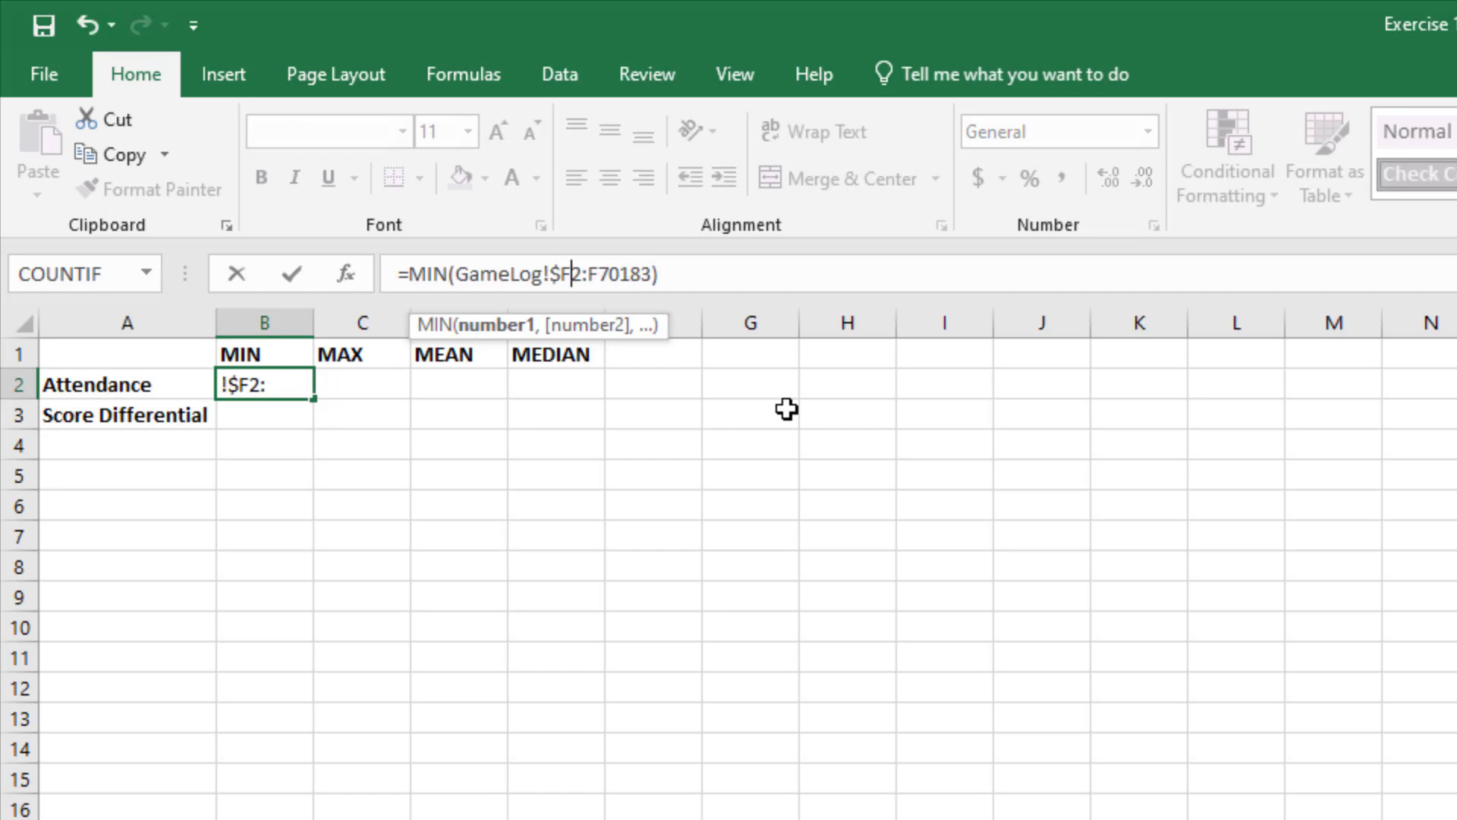
pyautogui.write('$')
pyautogui.press('Right')
pyautogui.press('Right')
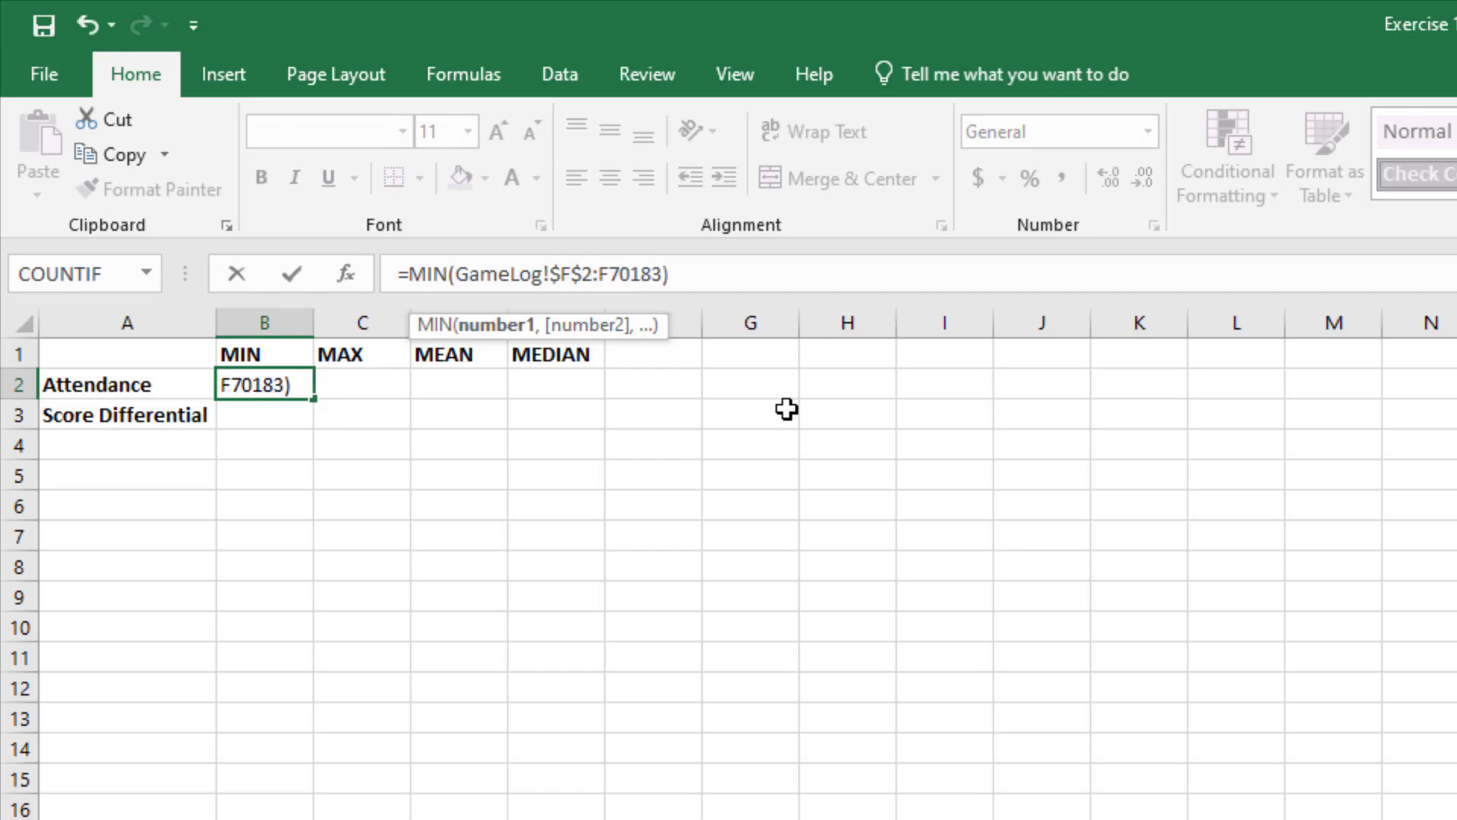
pyautogui.write('$')
pyautogui.press('Right')
pyautogui.write('$')
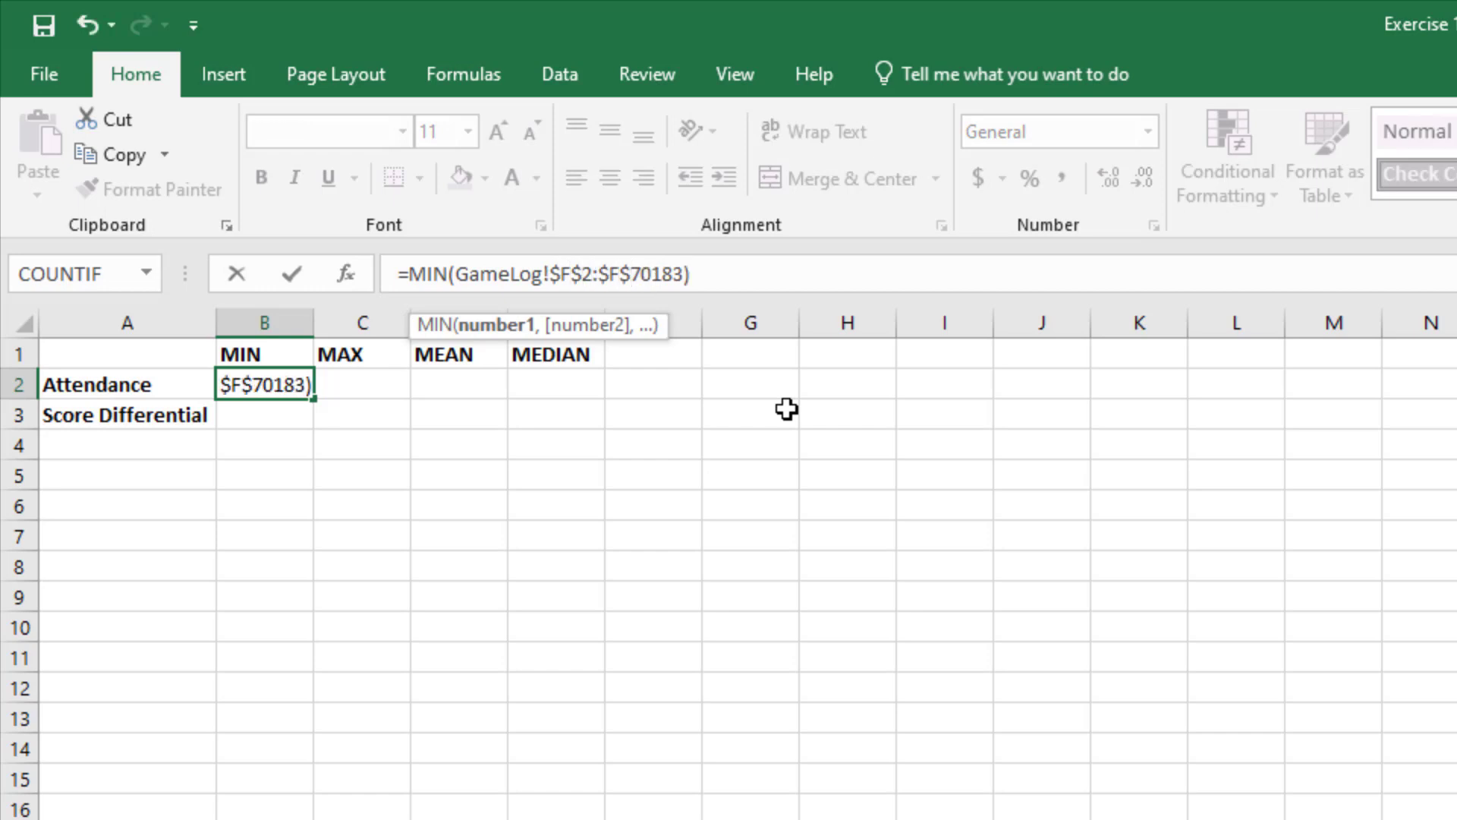
pyautogui.press('Escape')
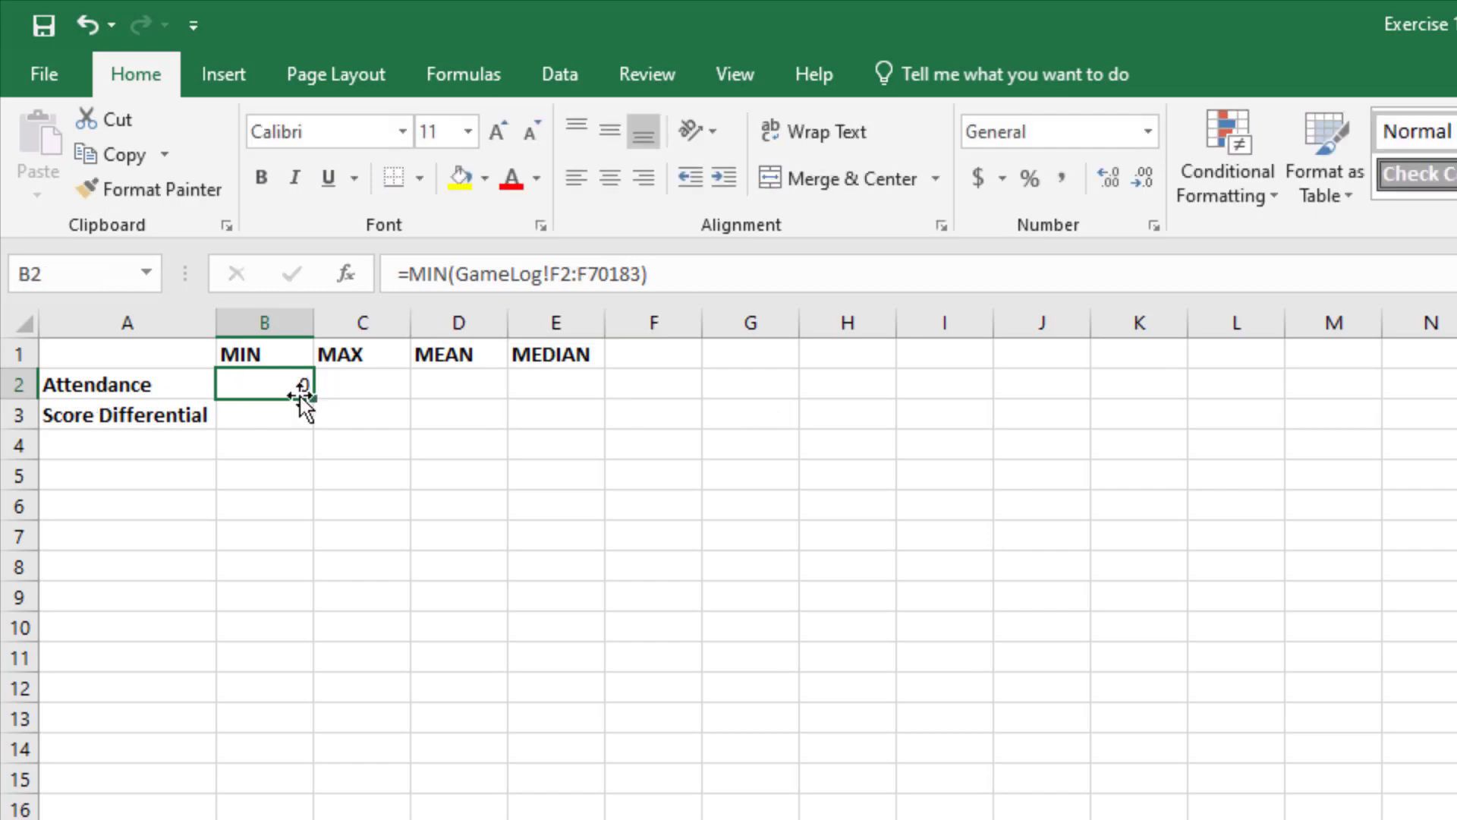
# Step: Fill the B2 formula across to E2 and compare the column references in cells B2 through E2
pyautogui.moveTo(329, 400); pyautogui.dragTo(581, 378)
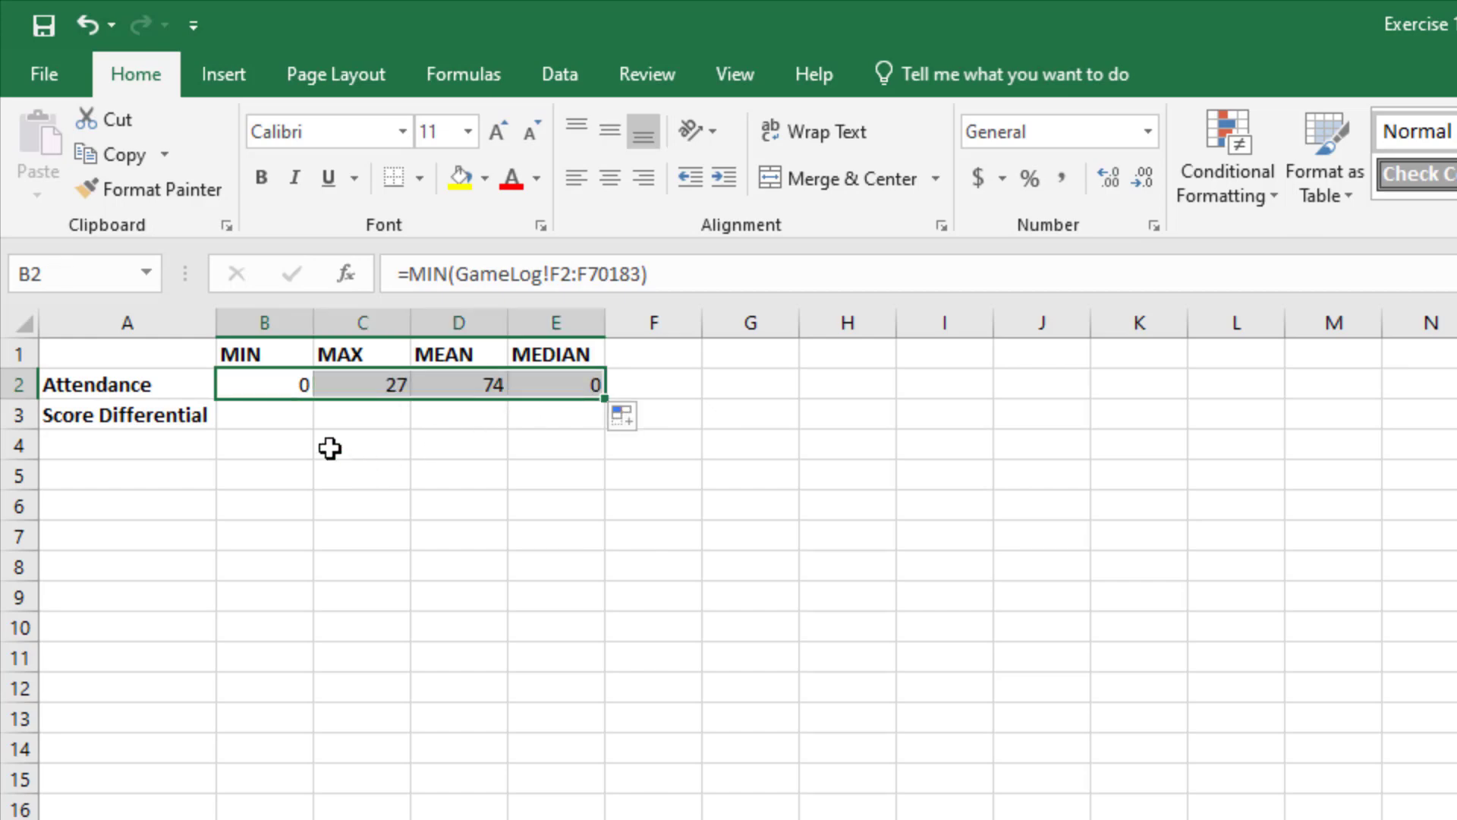
pyautogui.click(360, 389)
pyautogui.click(422, 384)
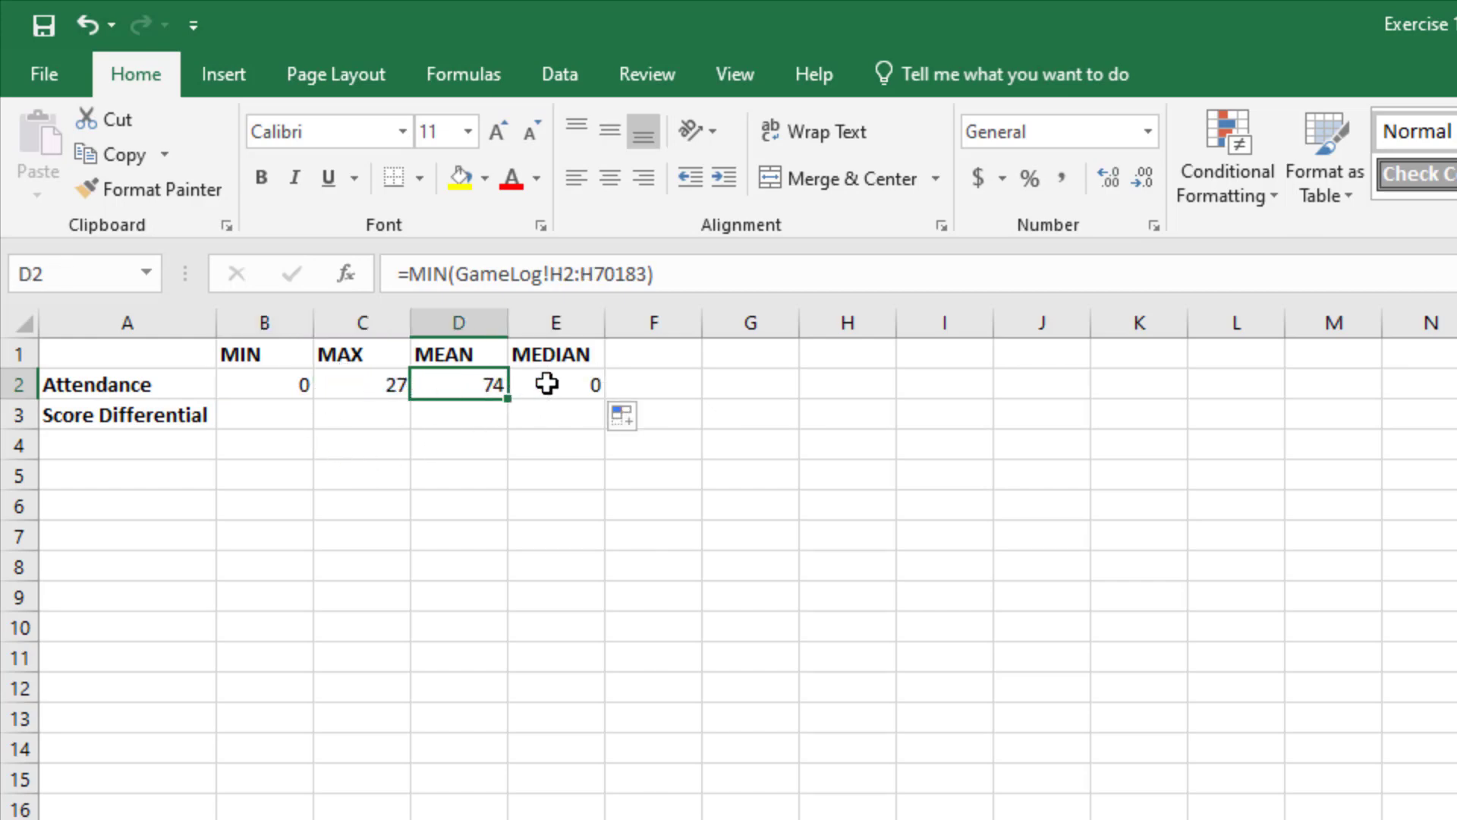
pyautogui.click(550, 384)
pyautogui.press('Left')
pyautogui.press('Left')
pyautogui.press('Left')
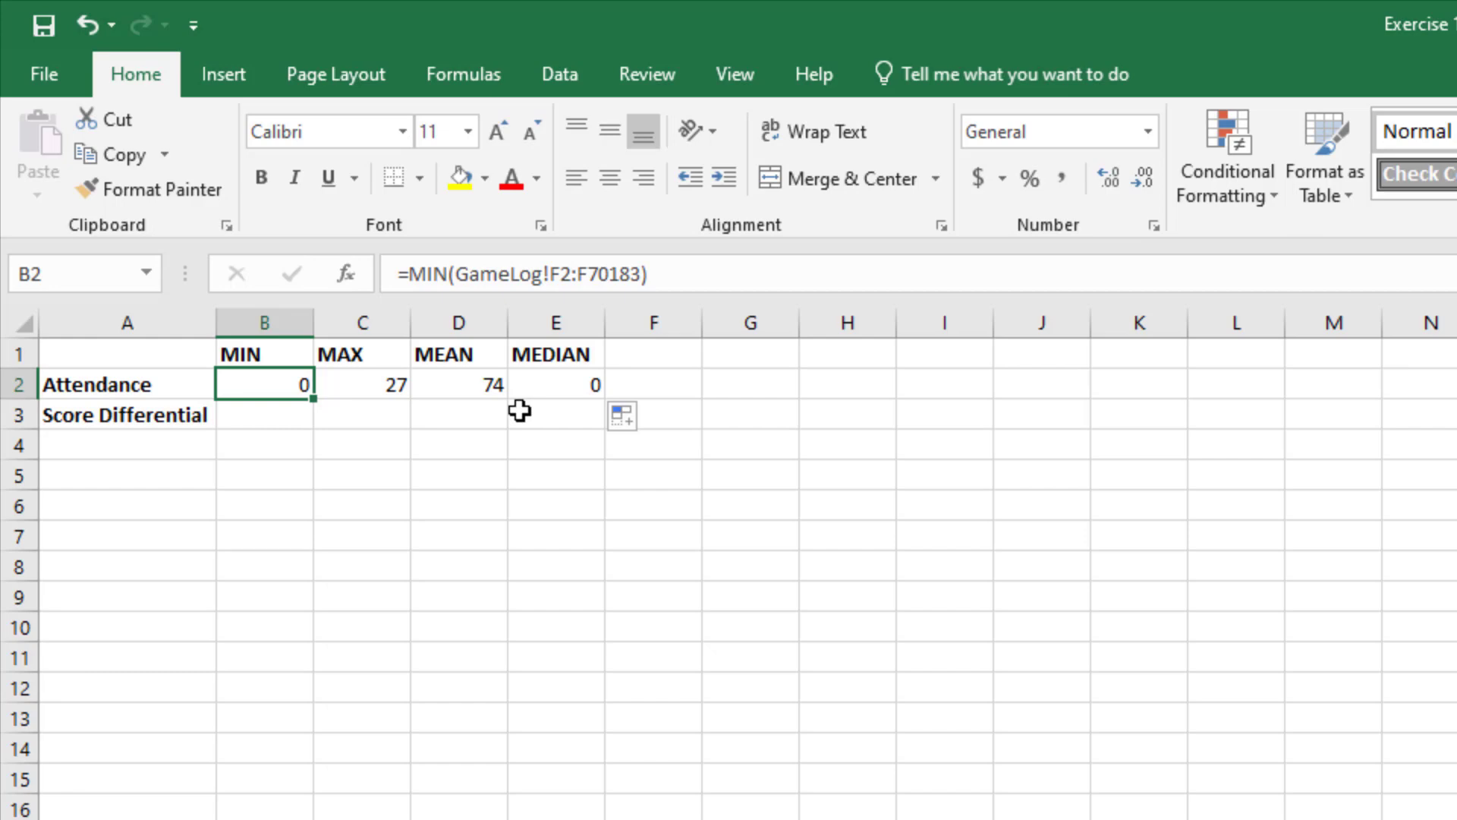
pyautogui.press('Right')
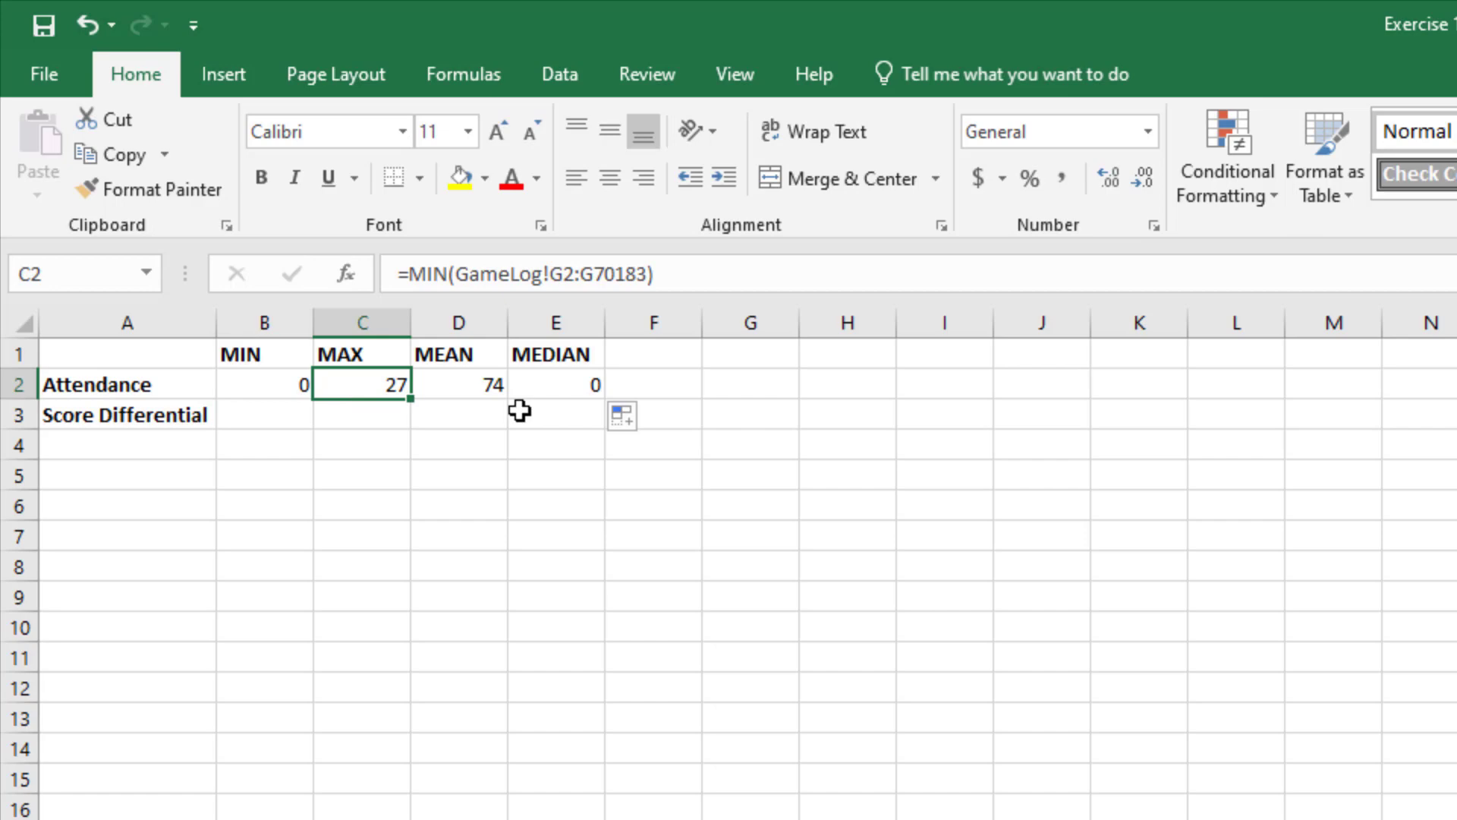
pyautogui.press('Right')
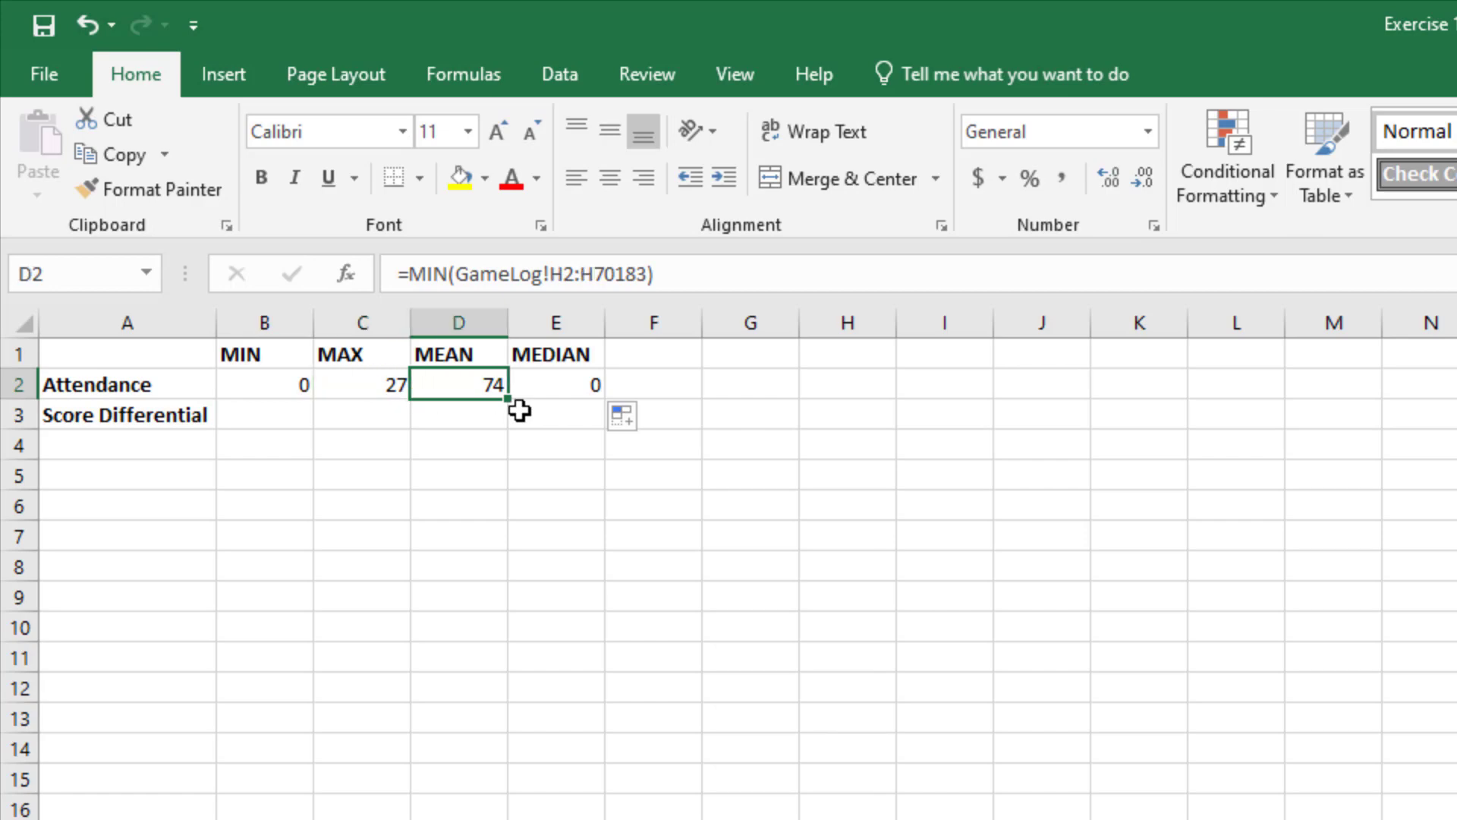
pyautogui.press('Right')
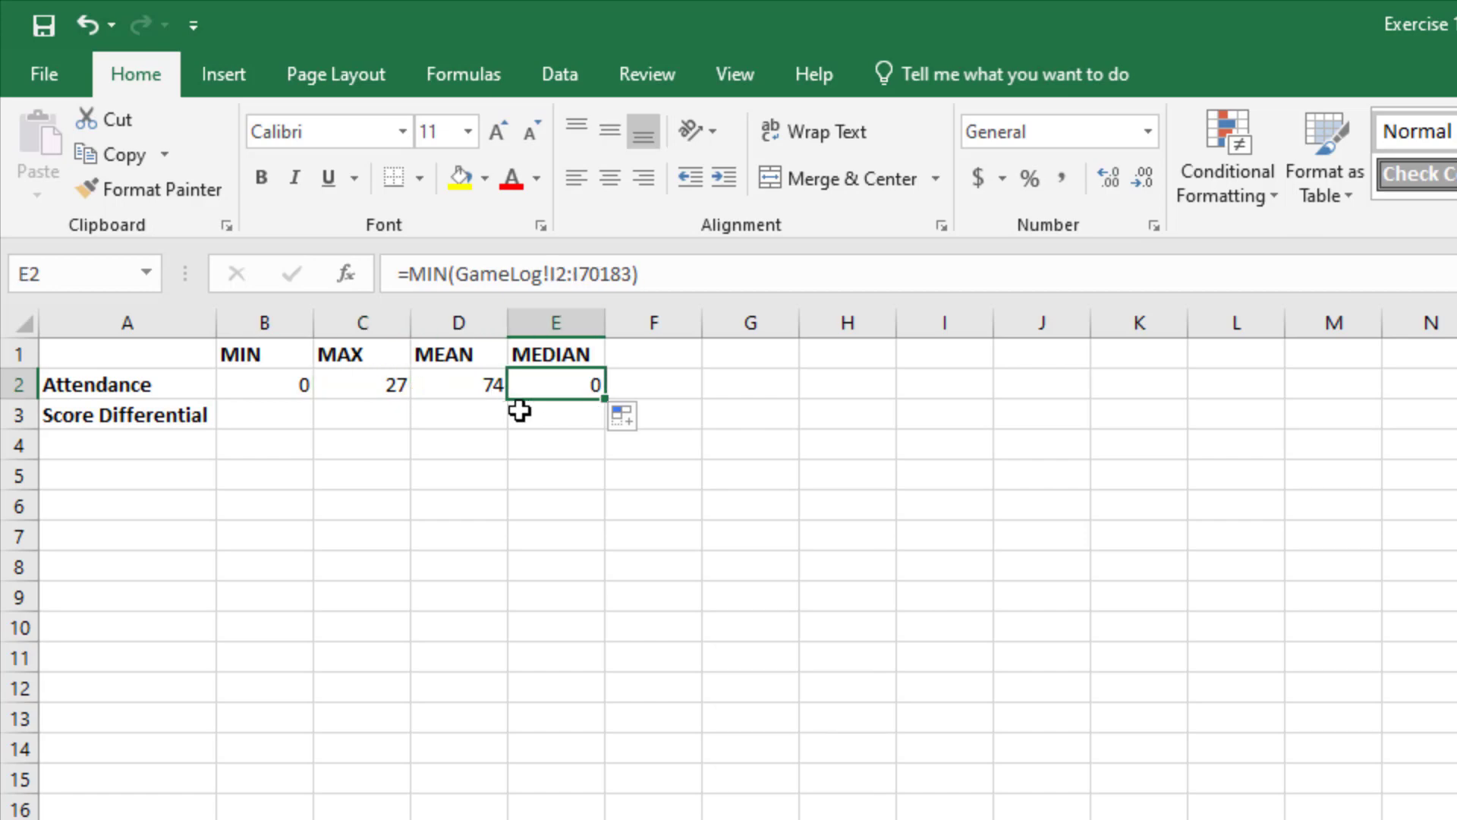
pyautogui.press('Left')
pyautogui.press('Left')
pyautogui.press('Left')
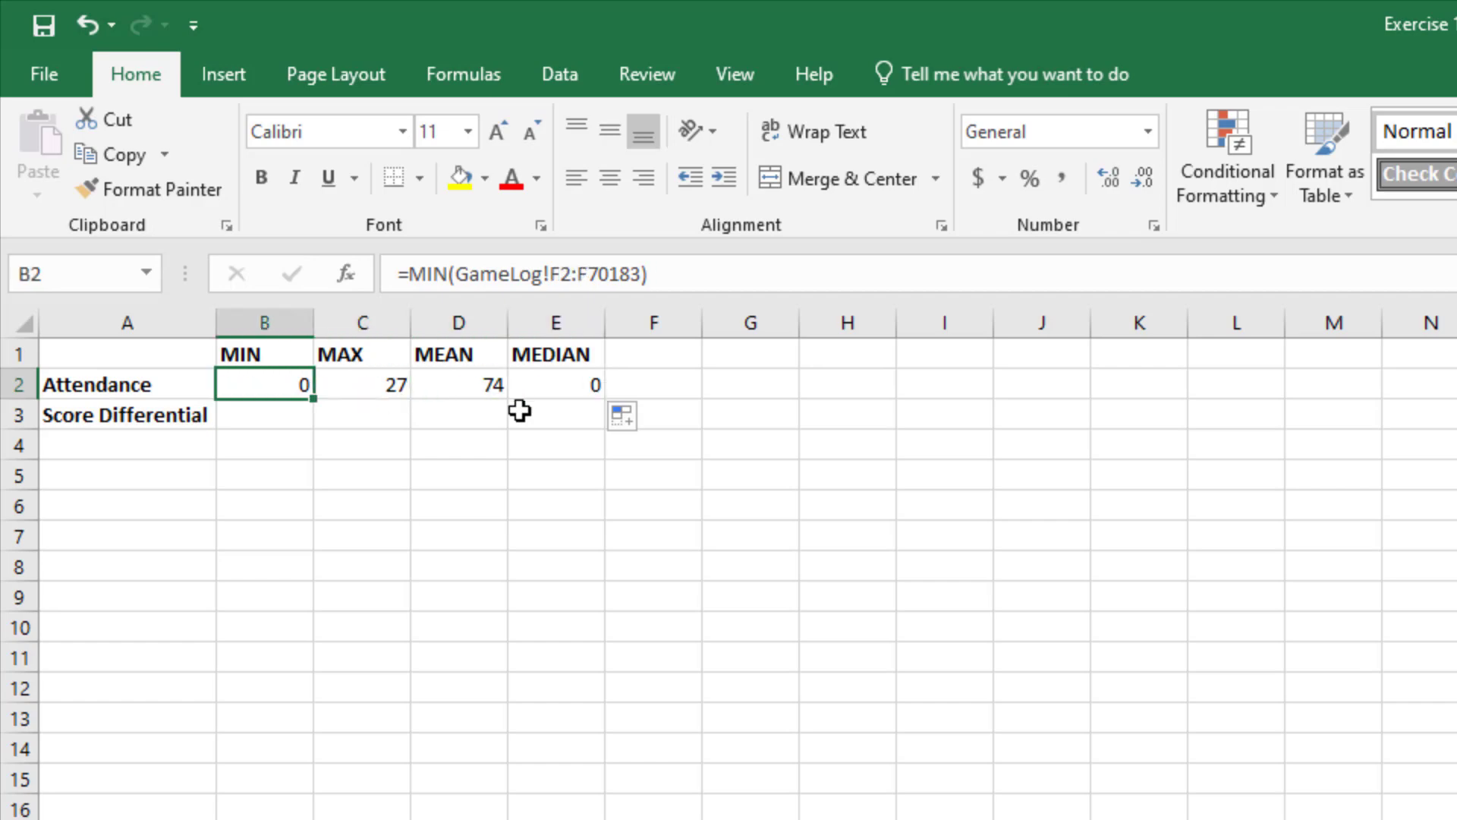
# Step: Make column F absolute in the B2 formula so it reads =MIN(GameLog!$F2:$F70183)
pyautogui.click(550, 274)
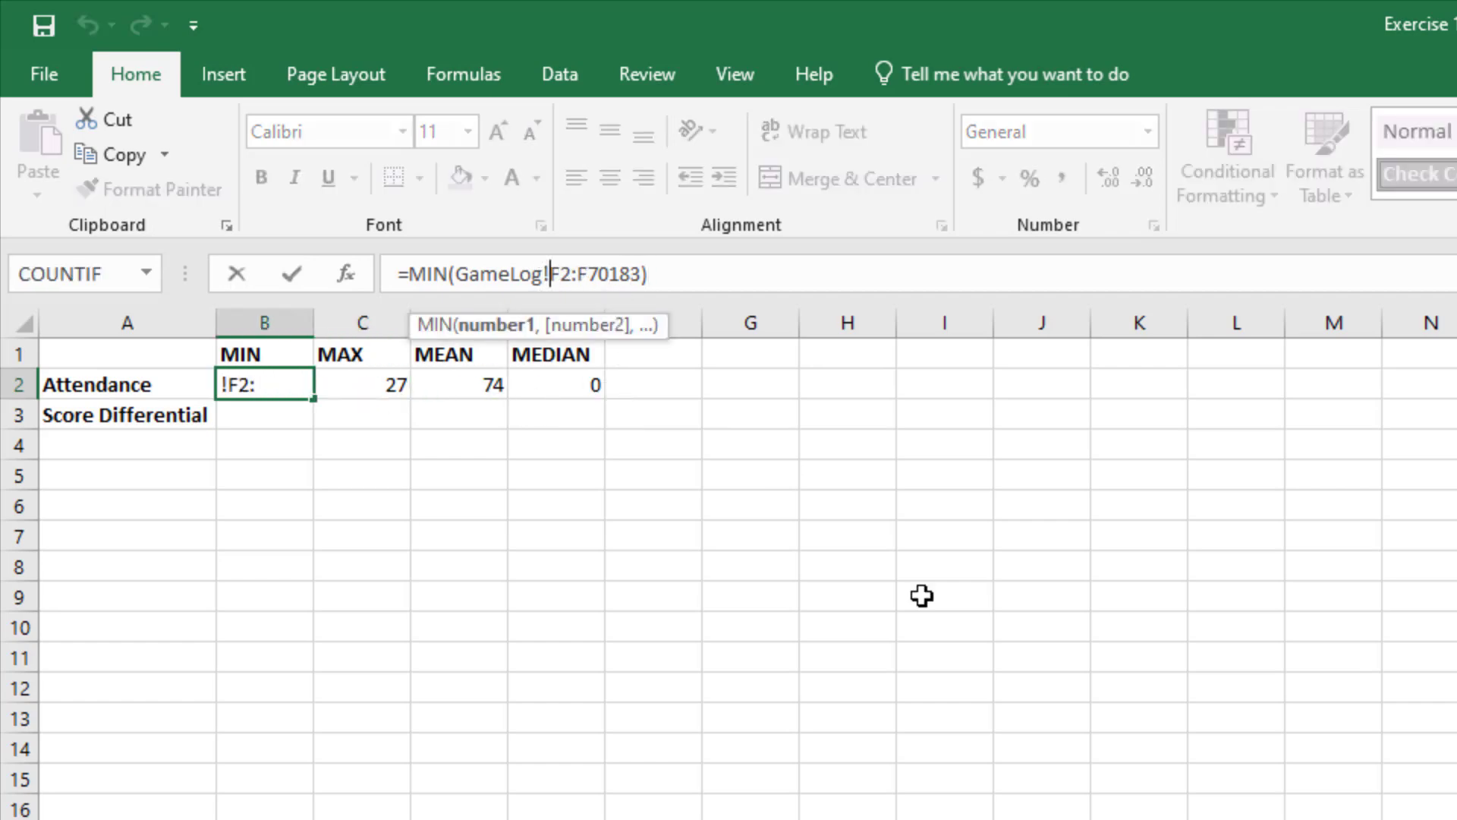
pyautogui.write('$')
pyautogui.press('Right')
pyautogui.press('Right')
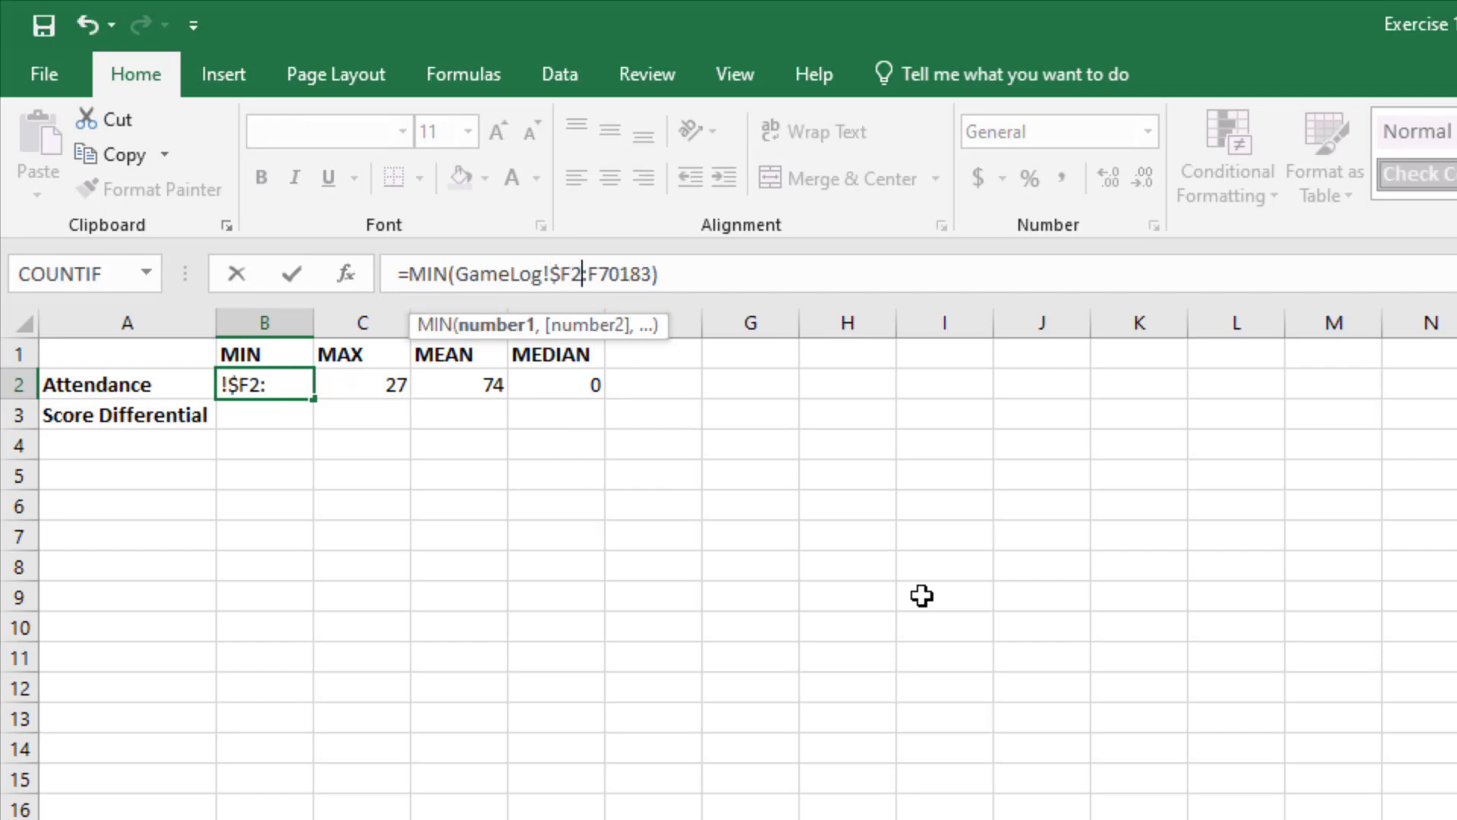
pyautogui.write('$')
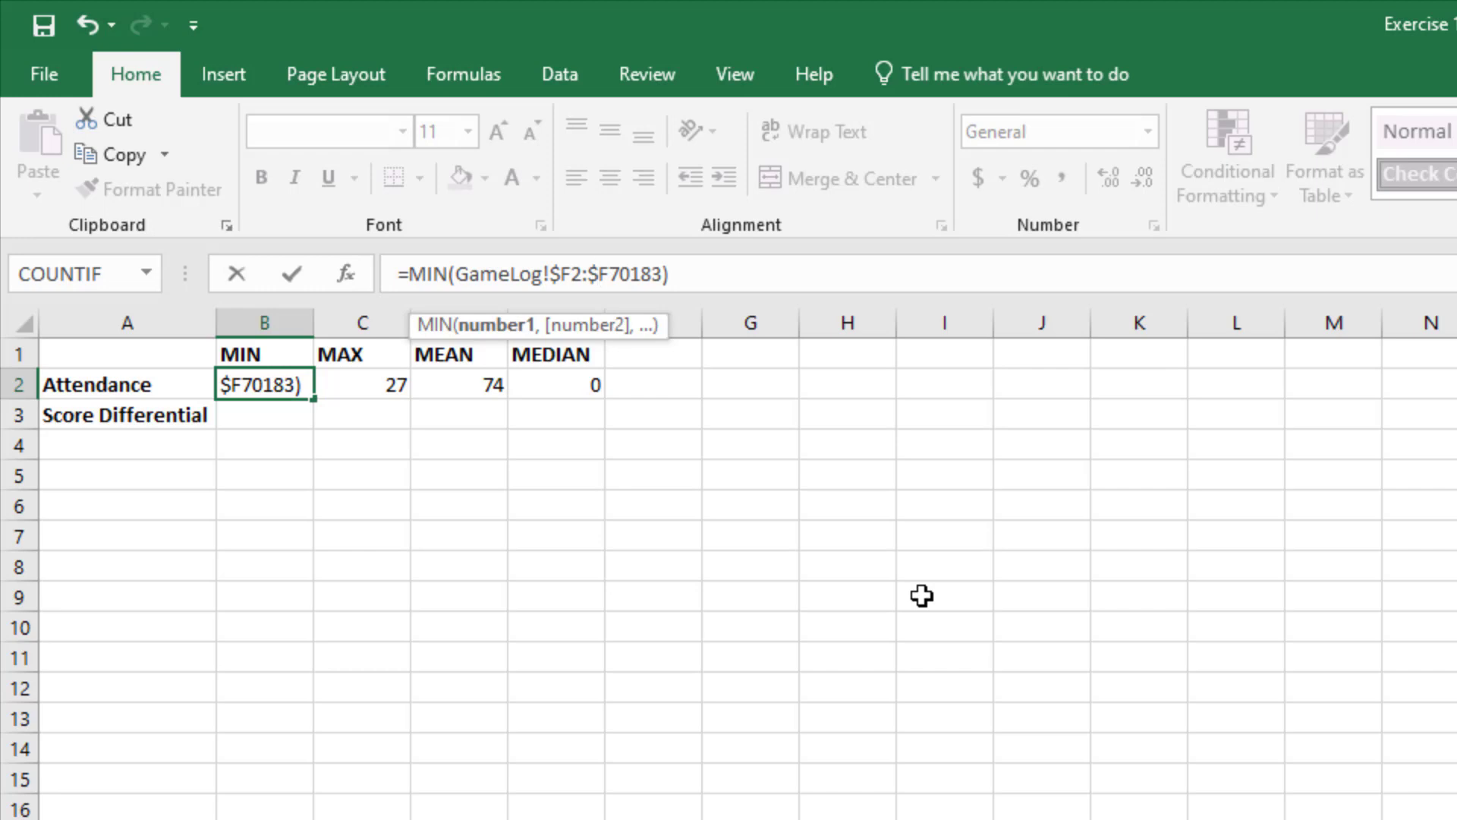
pyautogui.press('Return')
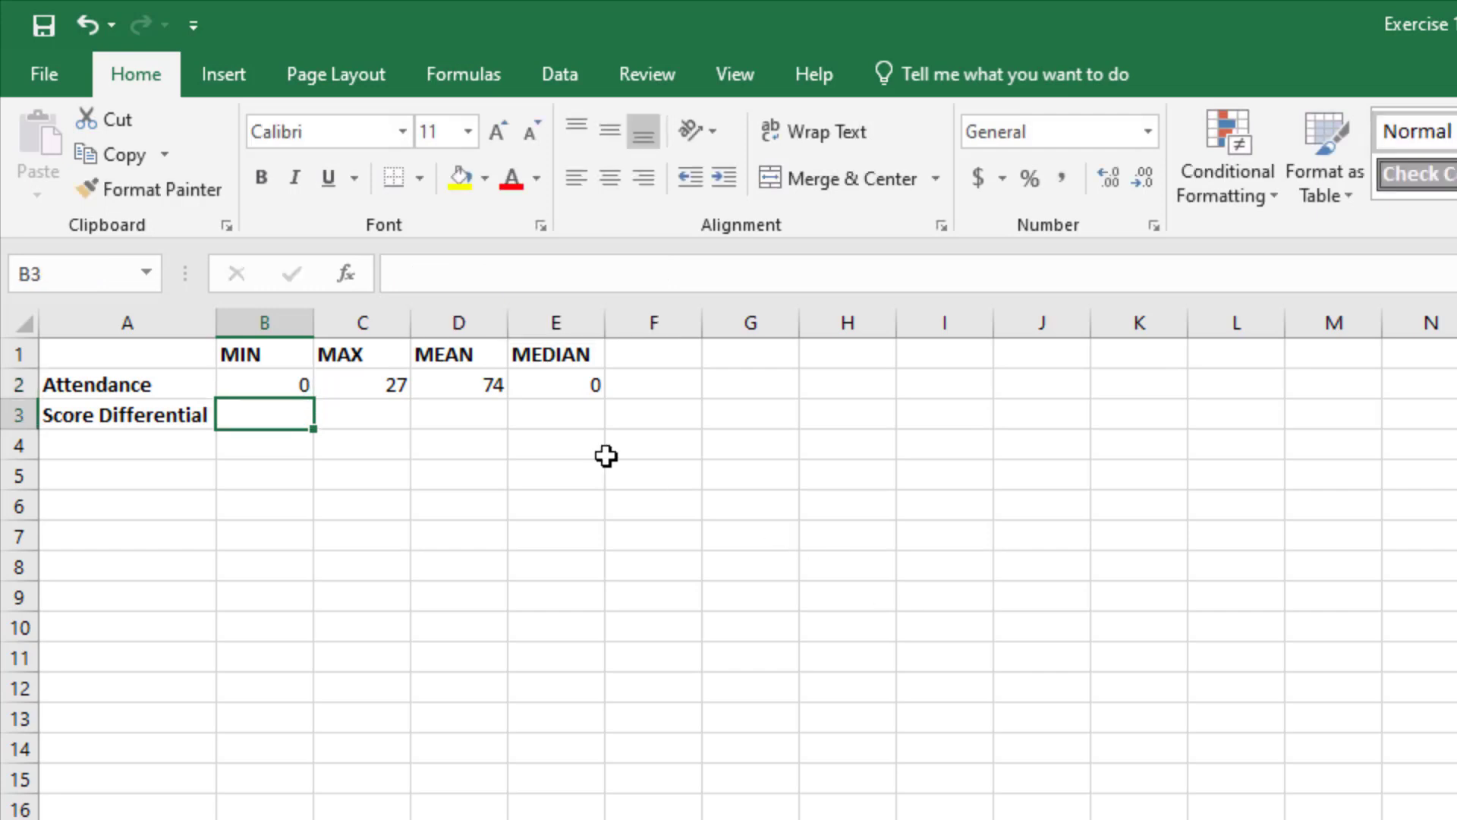
# Step: Fill the MIN formula with the locked column from B2 across to E2
pyautogui.click(269, 383)
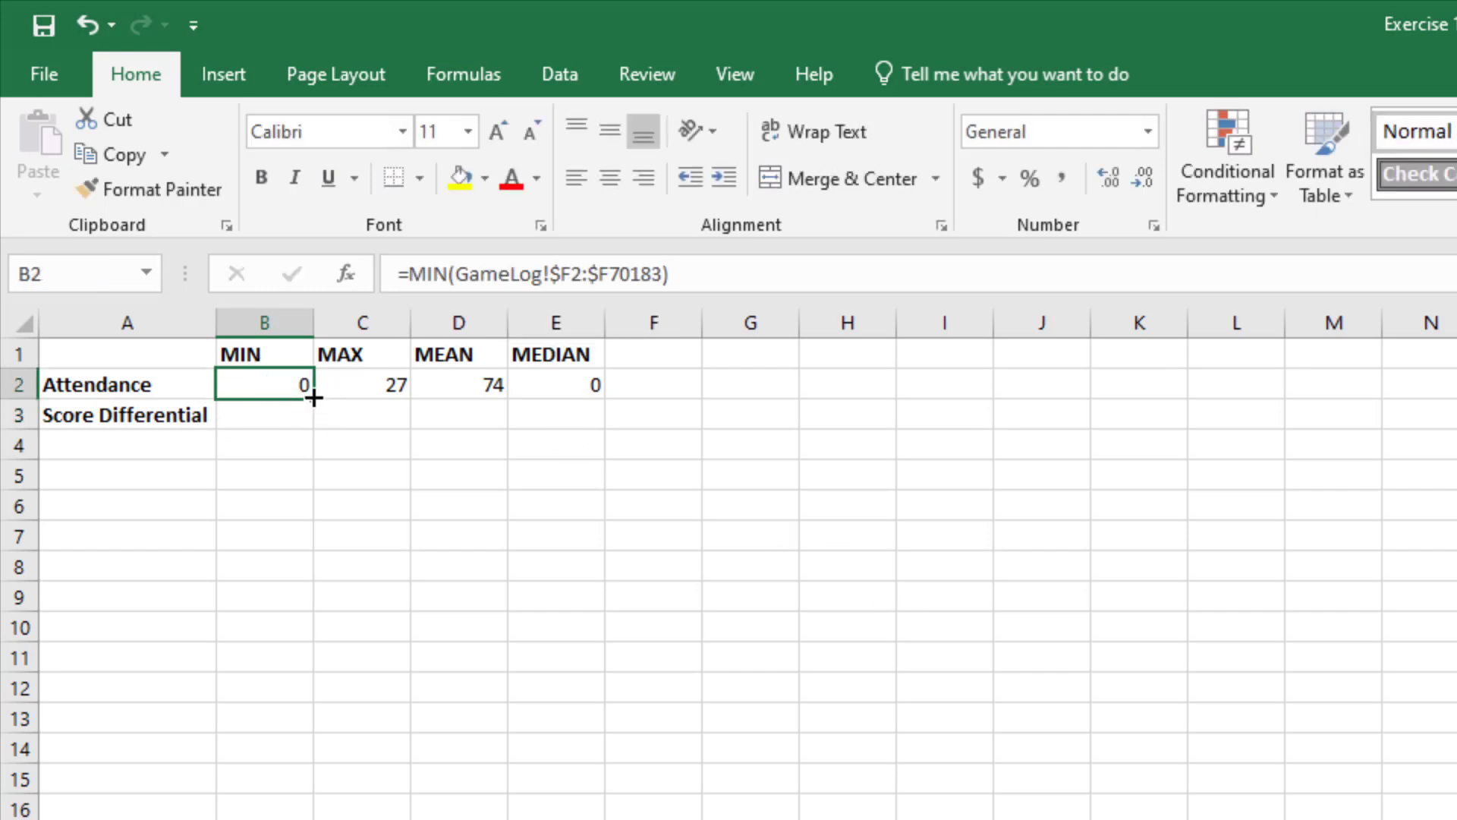
pyautogui.moveTo(314, 398); pyautogui.dragTo(546, 402)
pyautogui.moveTo(592, 402); pyautogui.dragTo(588, 399)
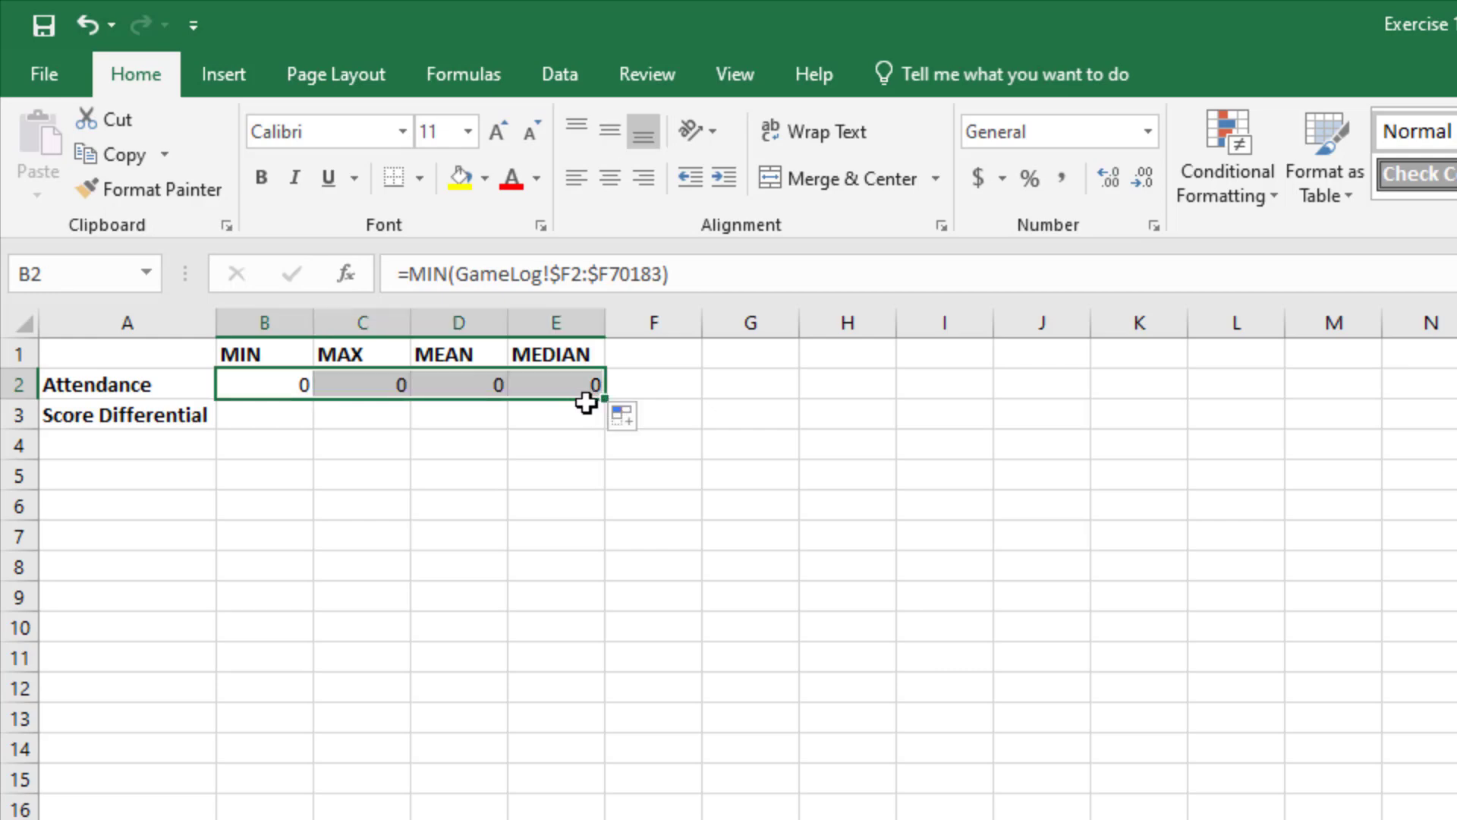
# Step: Check the GameLog range referenced by the filled MIN formulas in cells B2 through E2
pyautogui.click(255, 387)
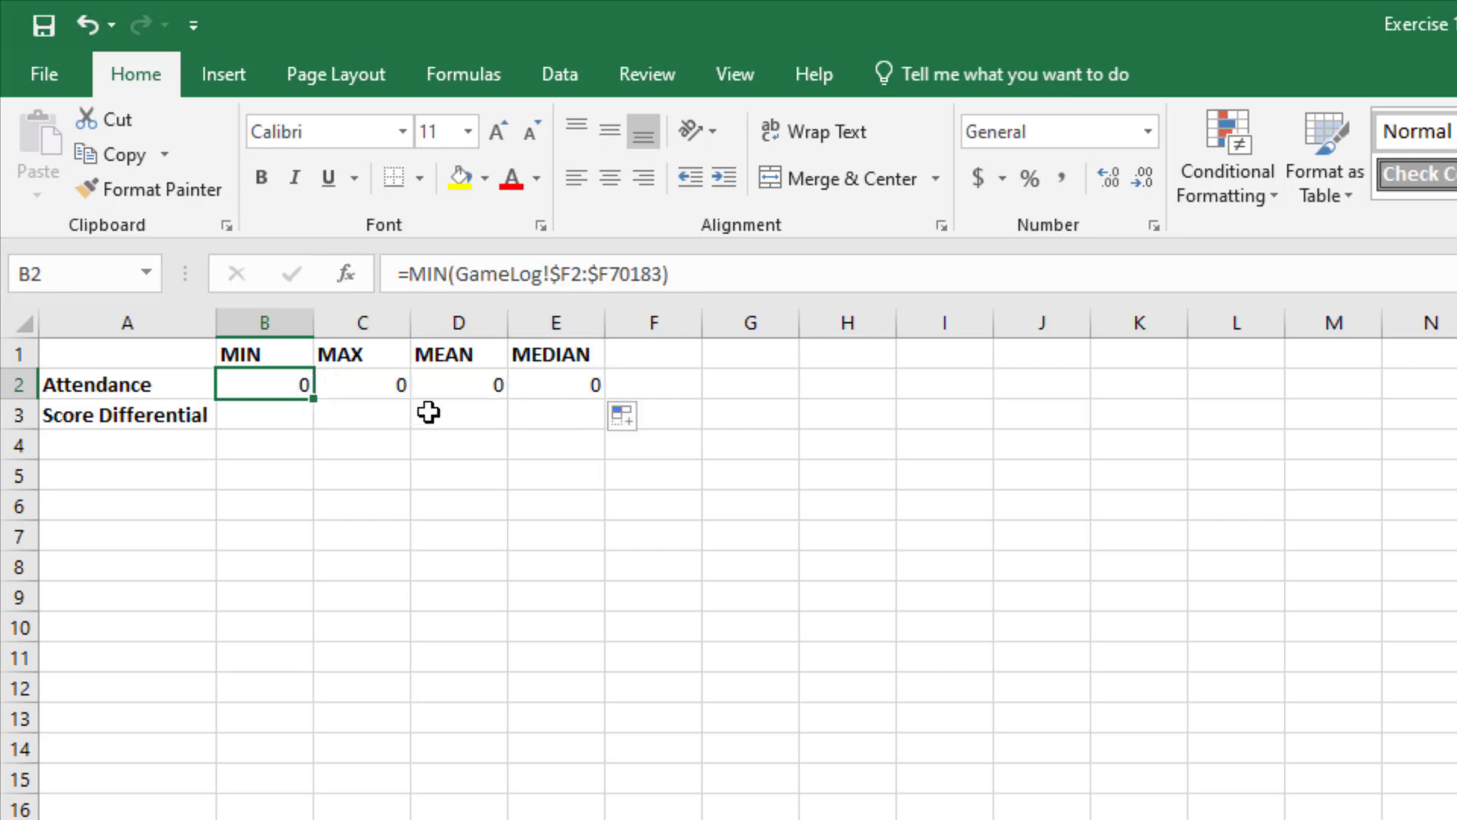
pyautogui.press('Right')
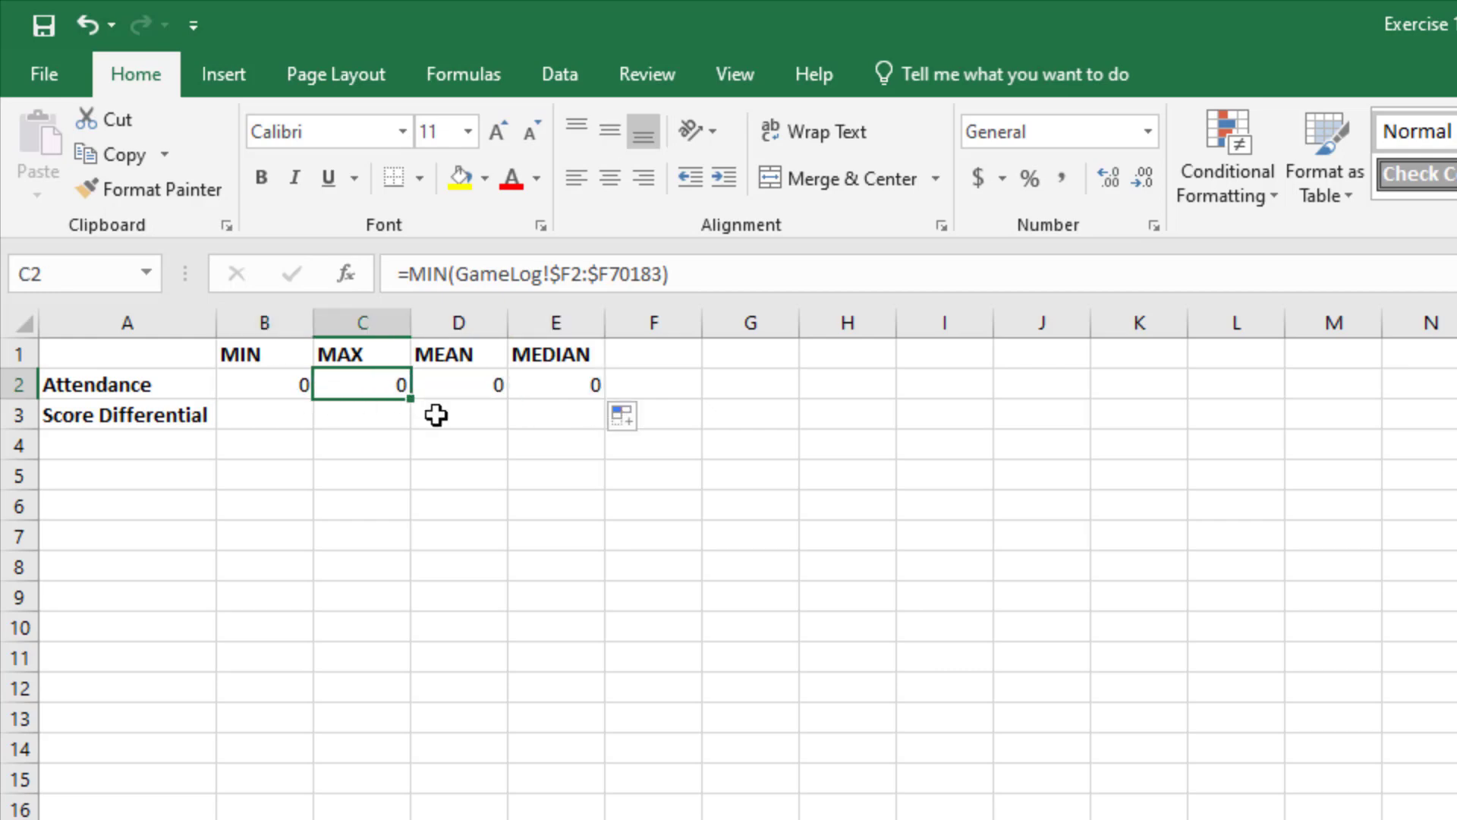
pyautogui.press('Right')
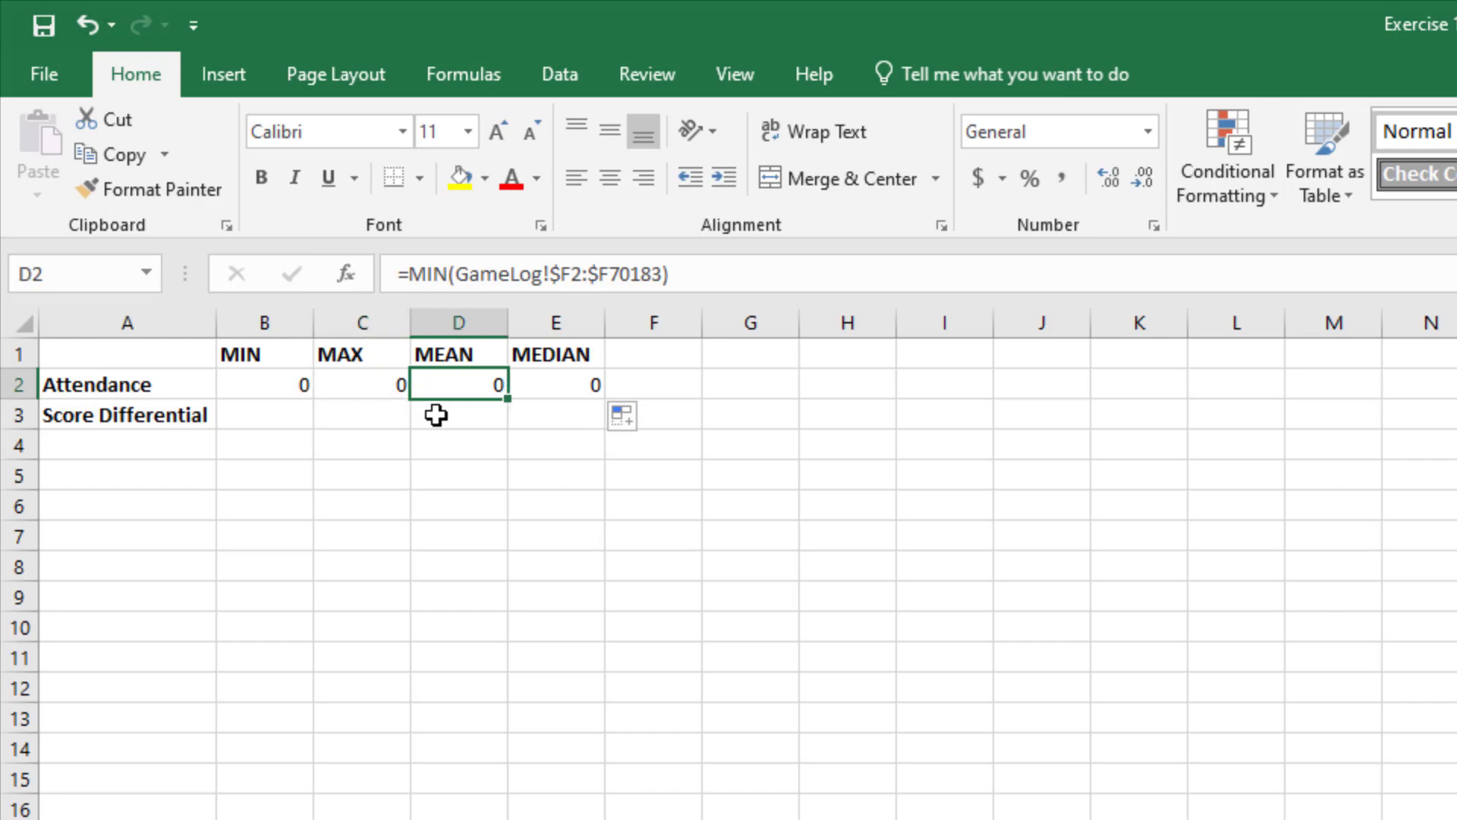
pyautogui.press('Right')
pyautogui.press('Left')
pyautogui.press('Left')
pyautogui.press('Left')
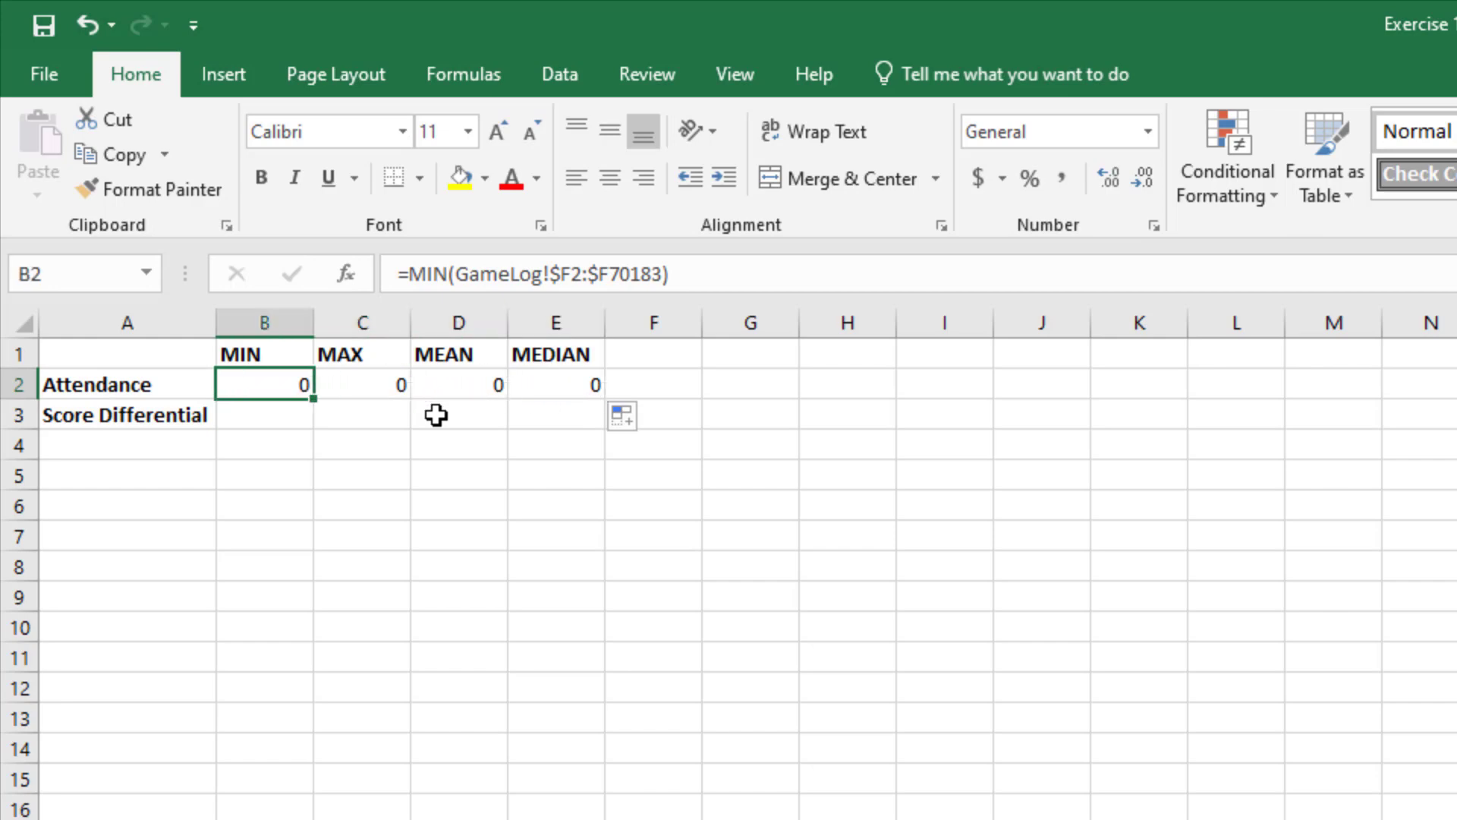
pyautogui.press('Right')
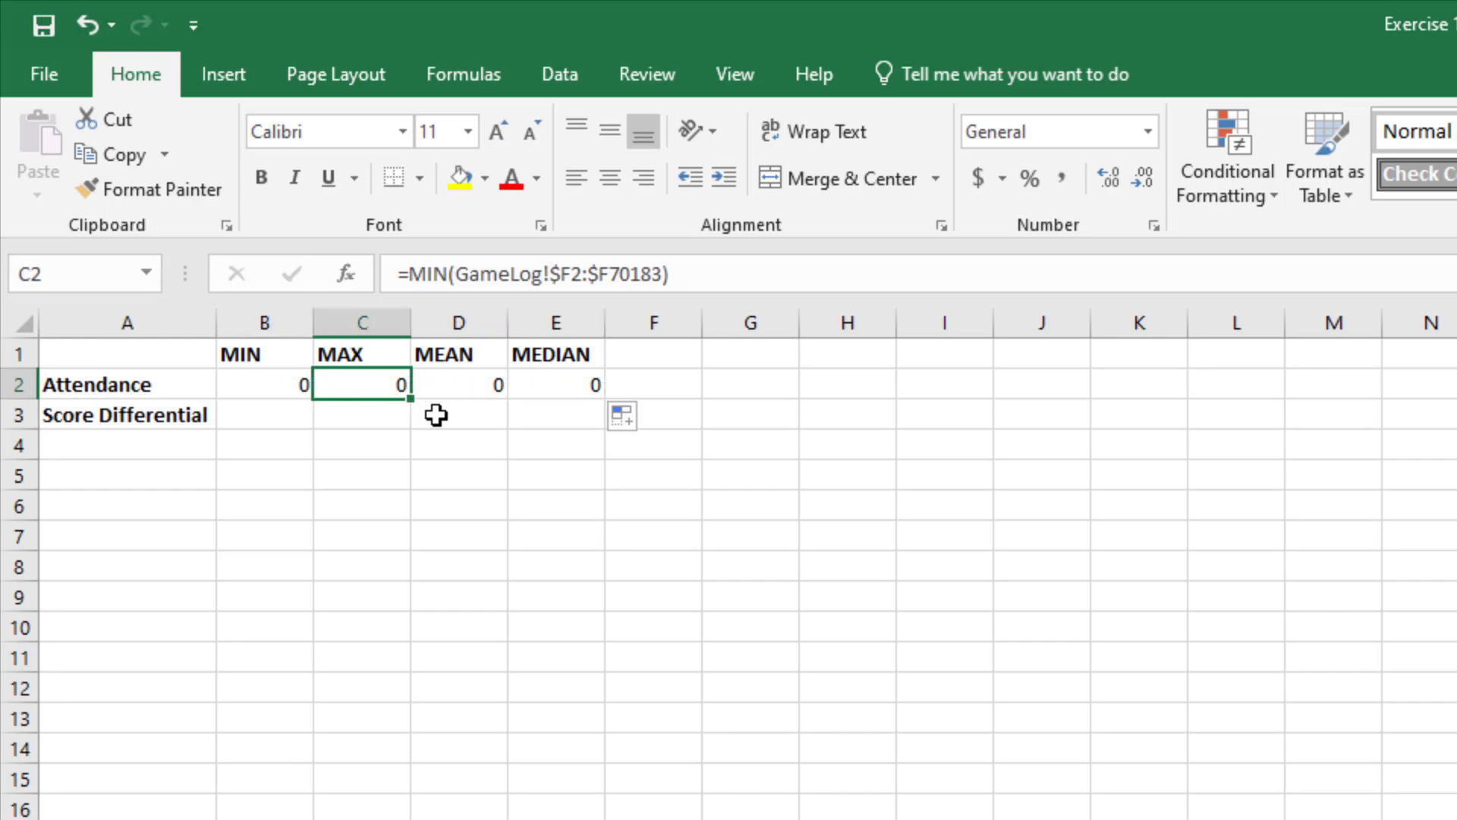
pyautogui.press('Right')
pyautogui.press('Right')
pyautogui.press('Left')
pyautogui.press('Left')
pyautogui.press('Left')
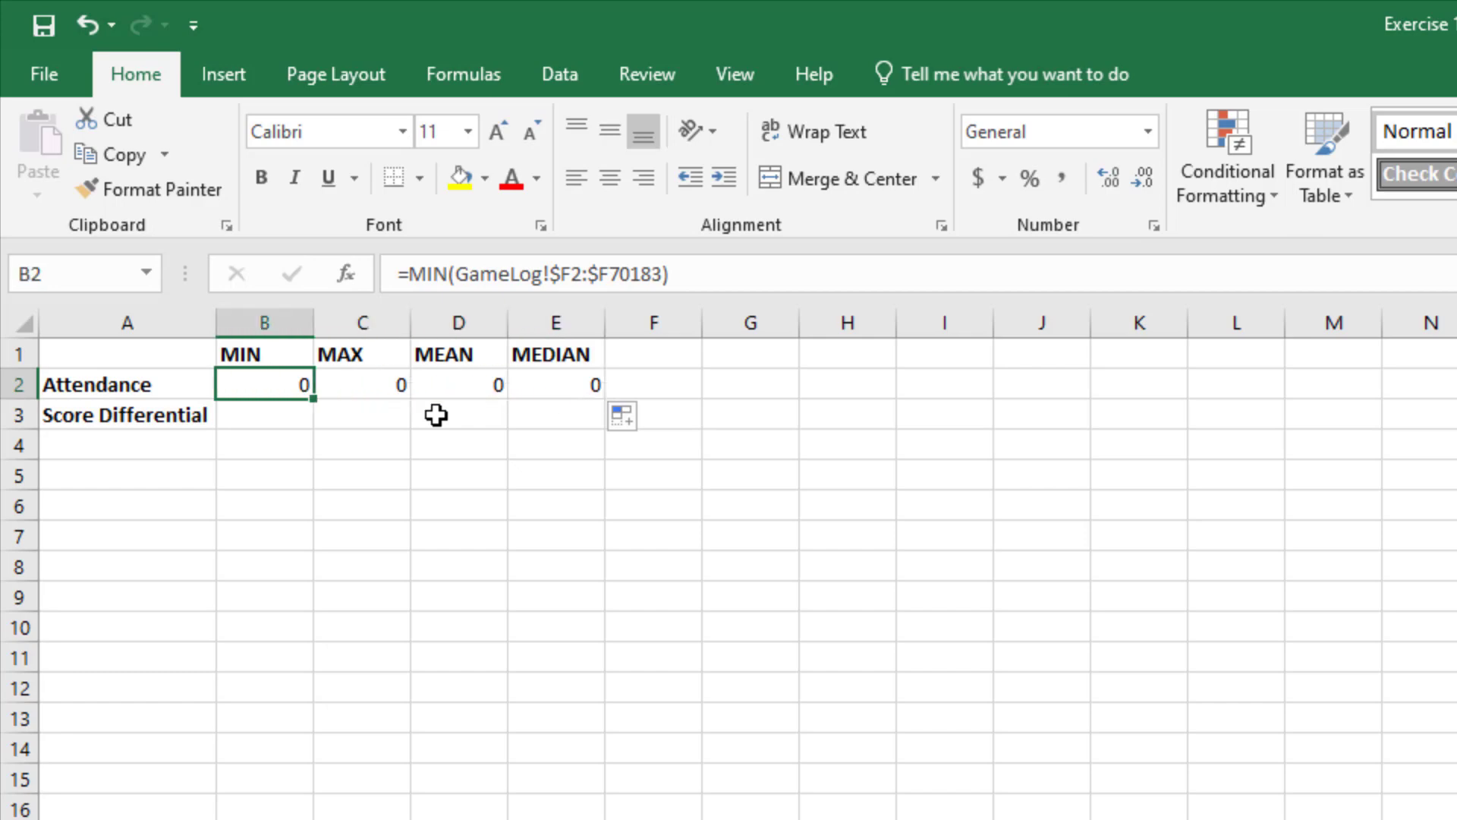
# Step: Replace the MIN function in the C2 formula with MAX, giving =MAX(GameLog!$F2:$F70183)
pyautogui.press('Right')
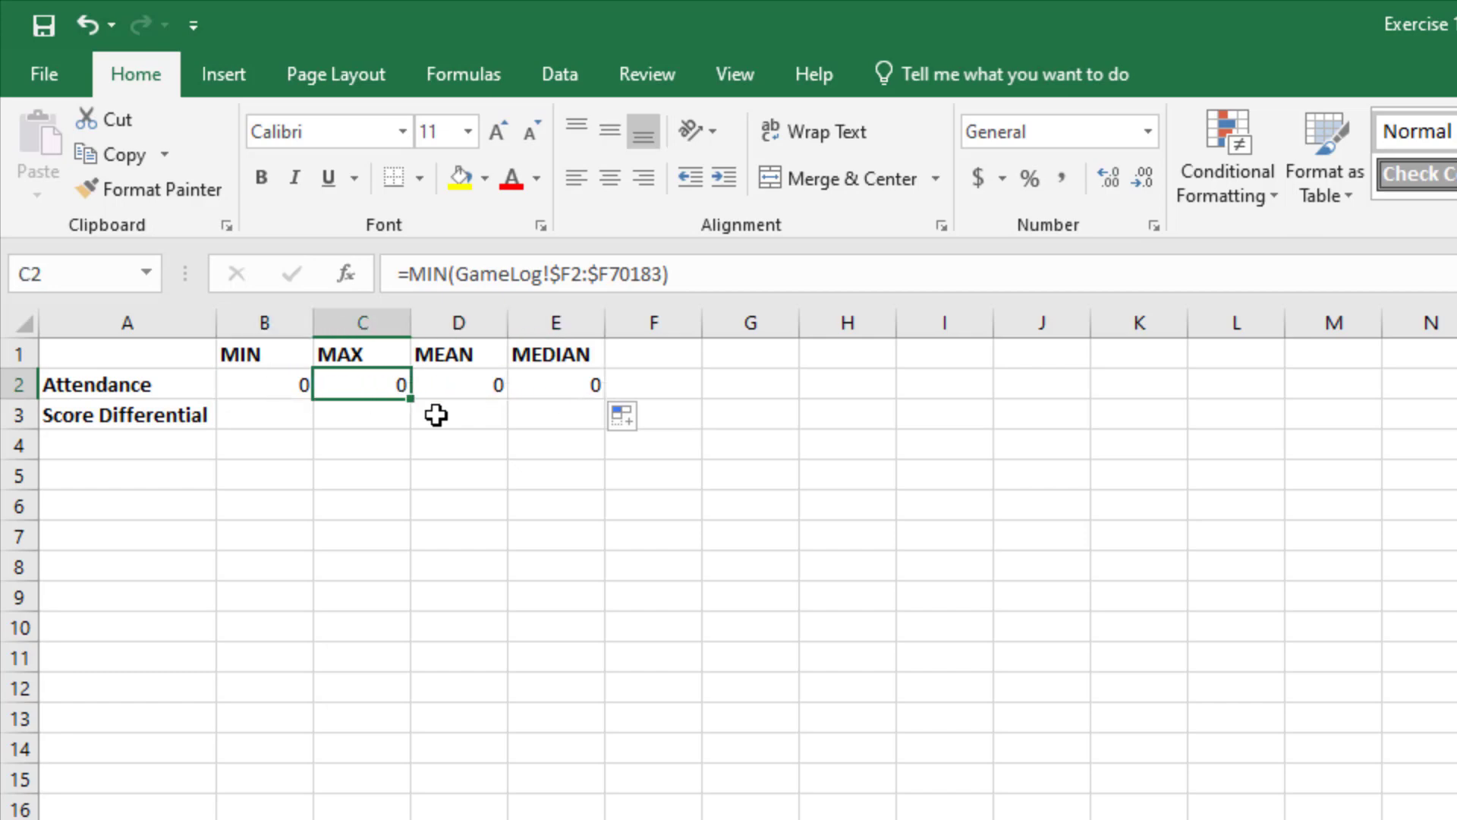
pyautogui.doubleClick(416, 274)
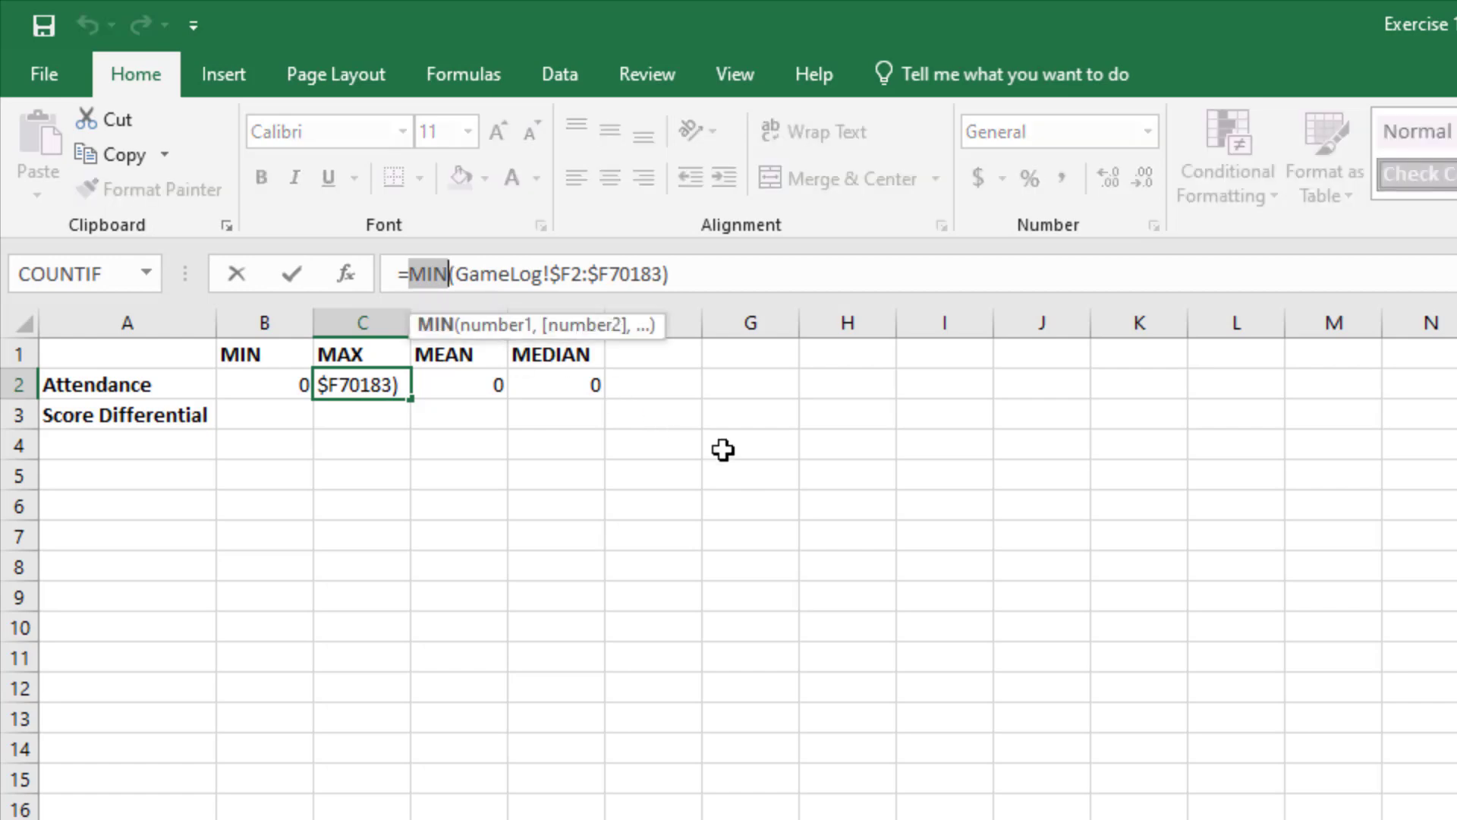
pyautogui.write('max')
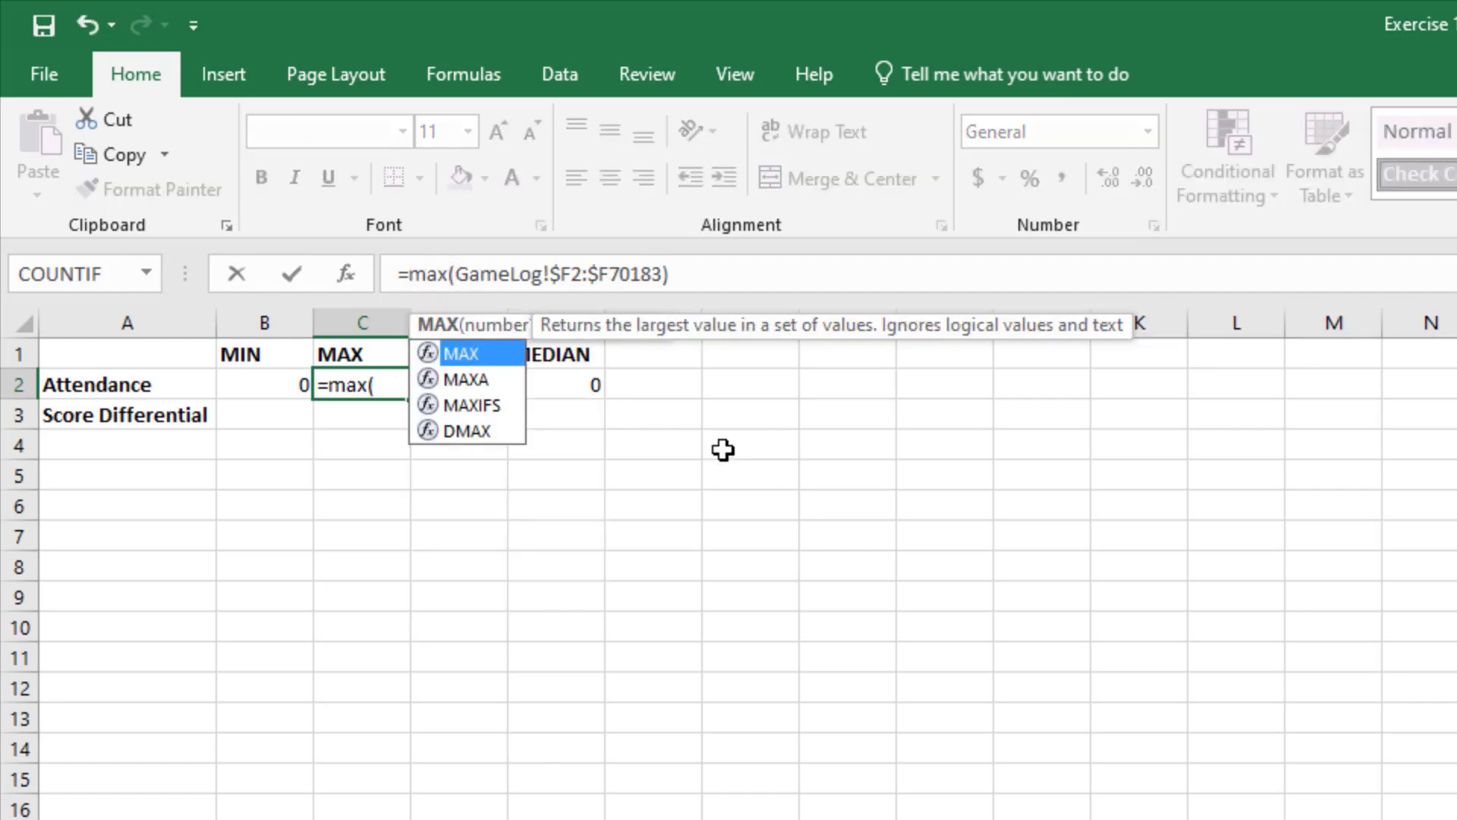
pyautogui.press('Return')
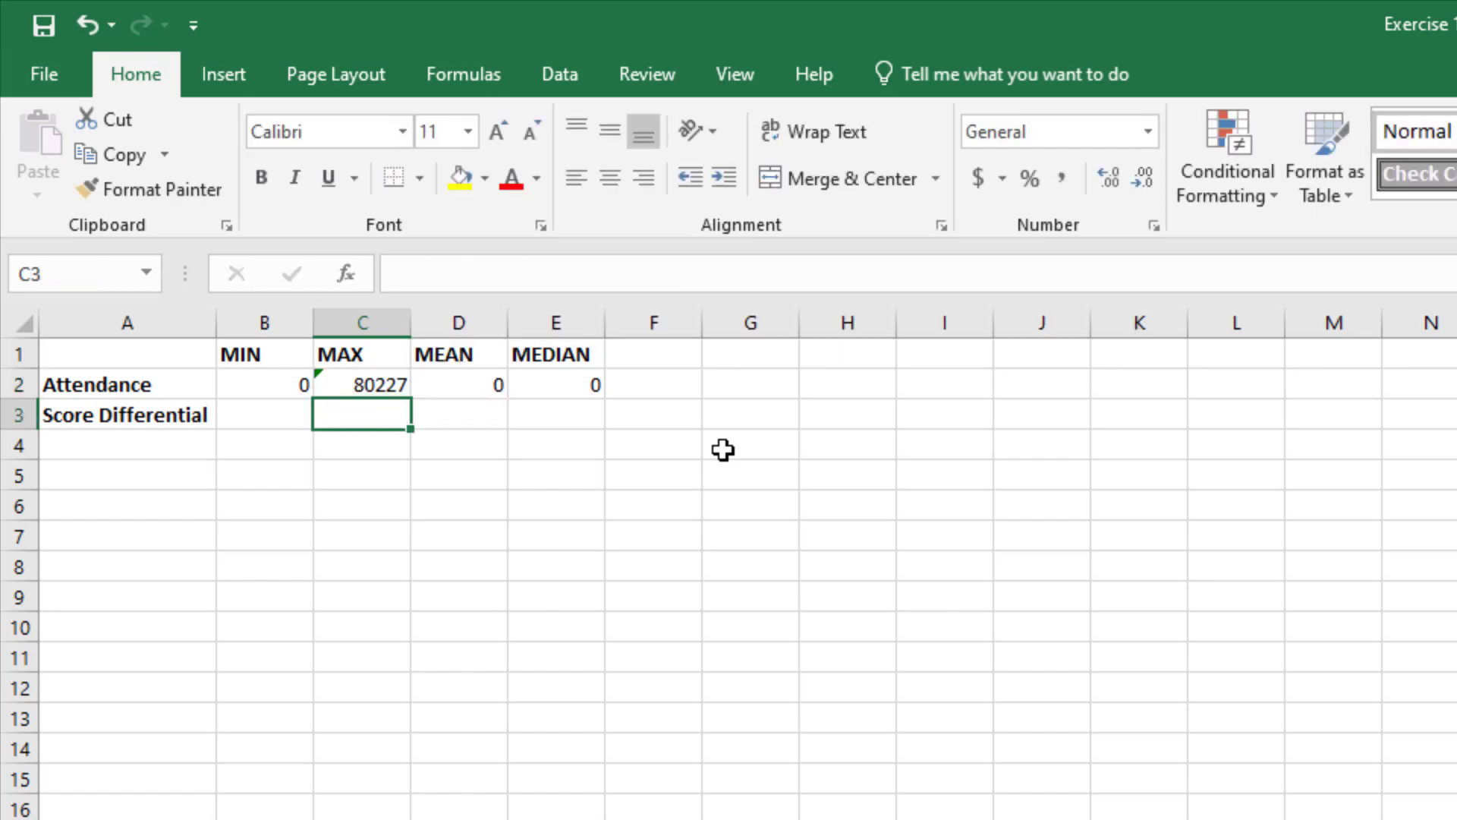
# Step: Replace the MIN function in the D2 formula with AVERAGE, giving =AVERAGE(GameLog!$F2:$F70183)
pyautogui.press('Up')
pyautogui.press('Right')
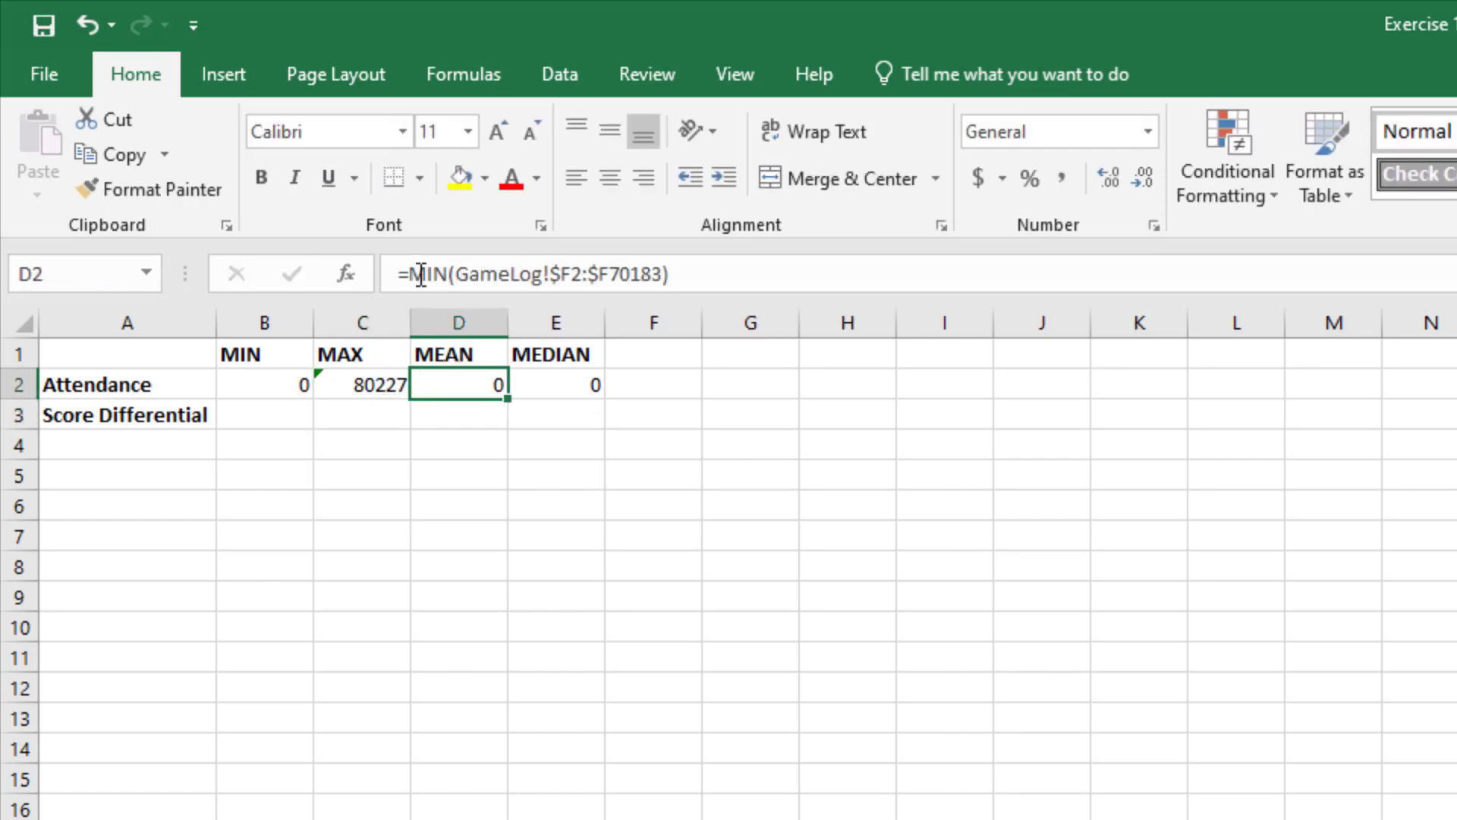
pyautogui.moveTo(413, 278); pyautogui.dragTo(449, 275)
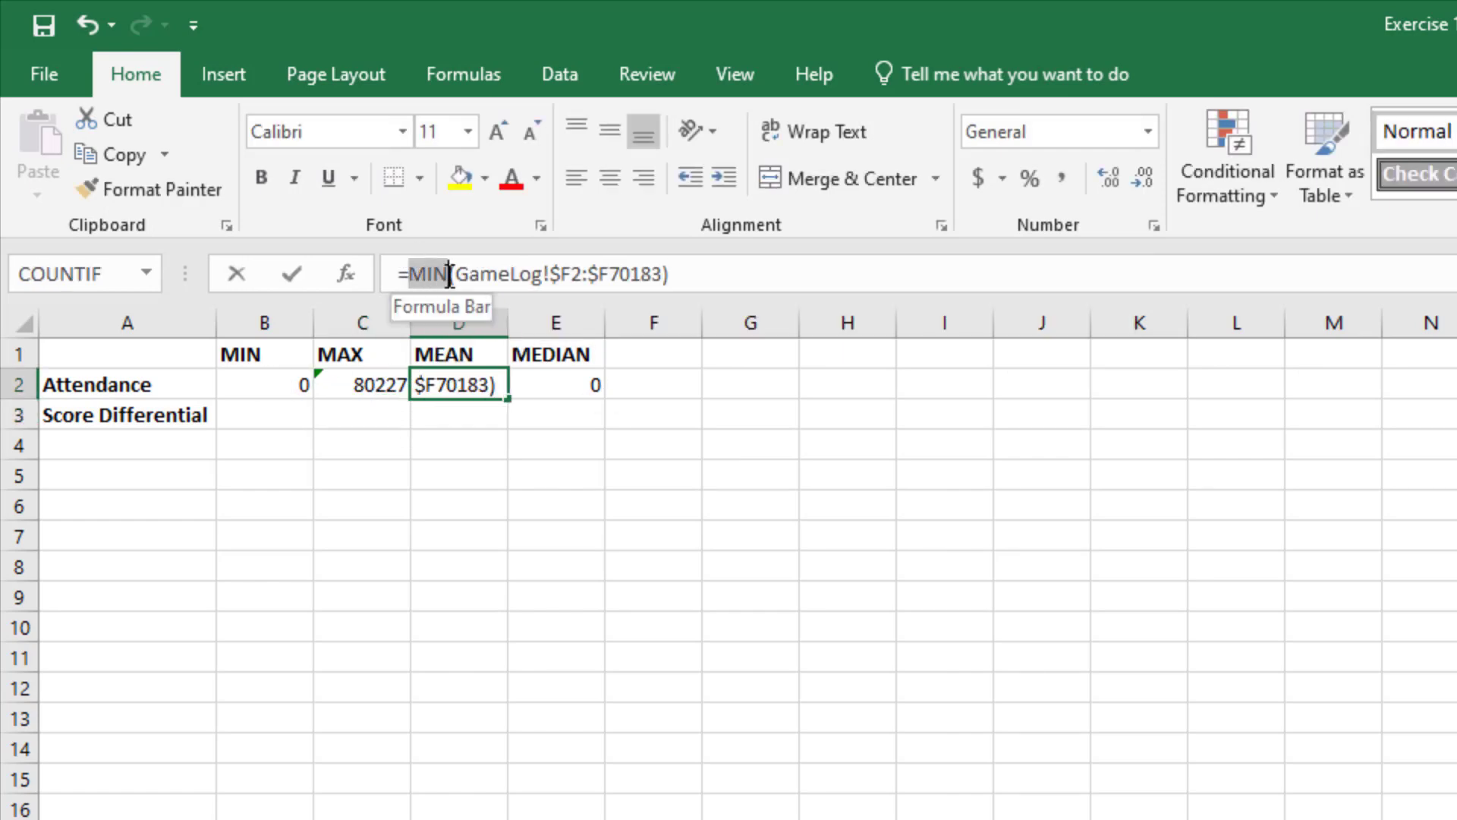
pyautogui.write('avera')
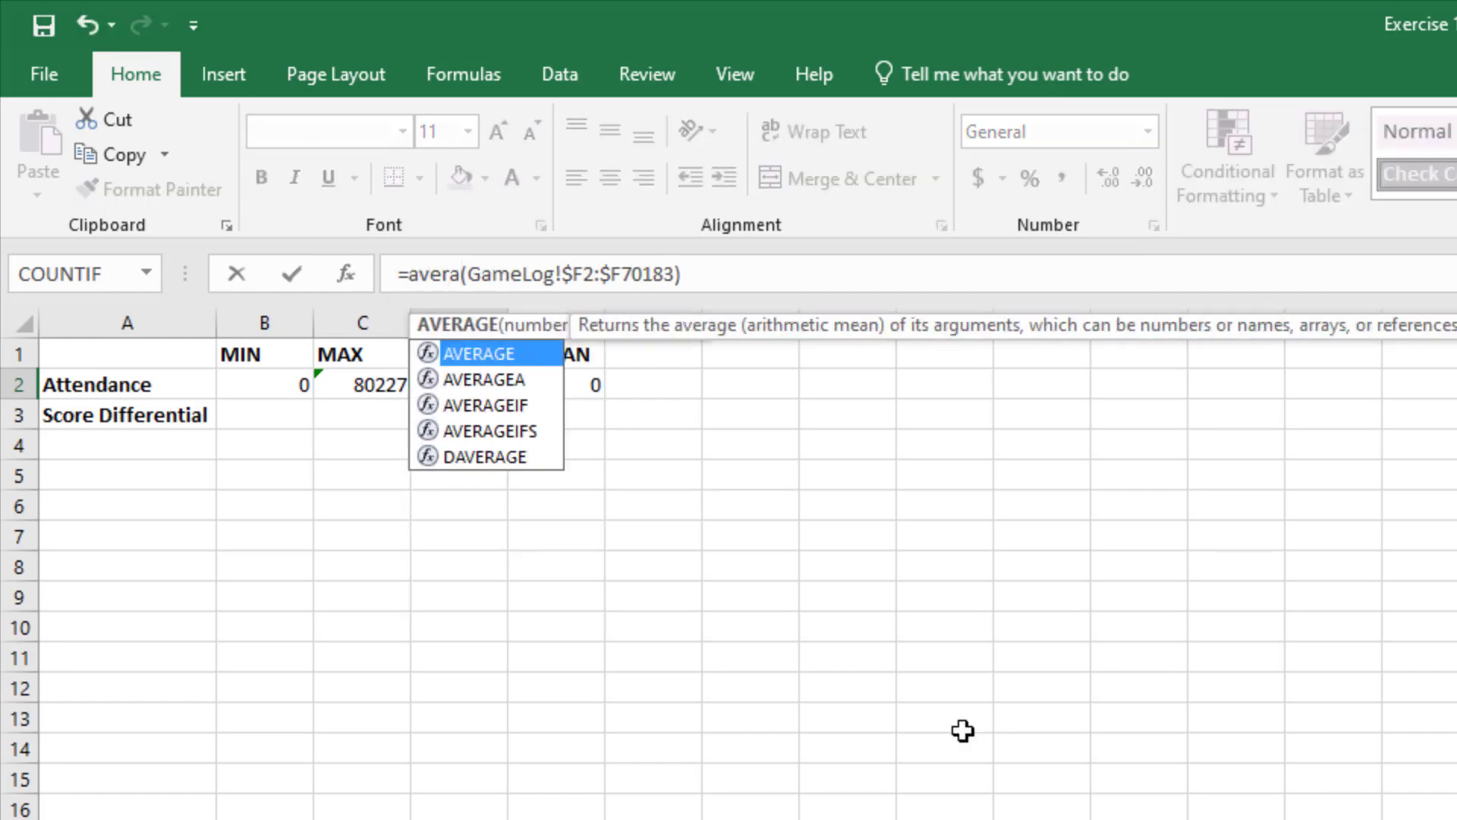
pyautogui.press('Tab')
pyautogui.press('Return')
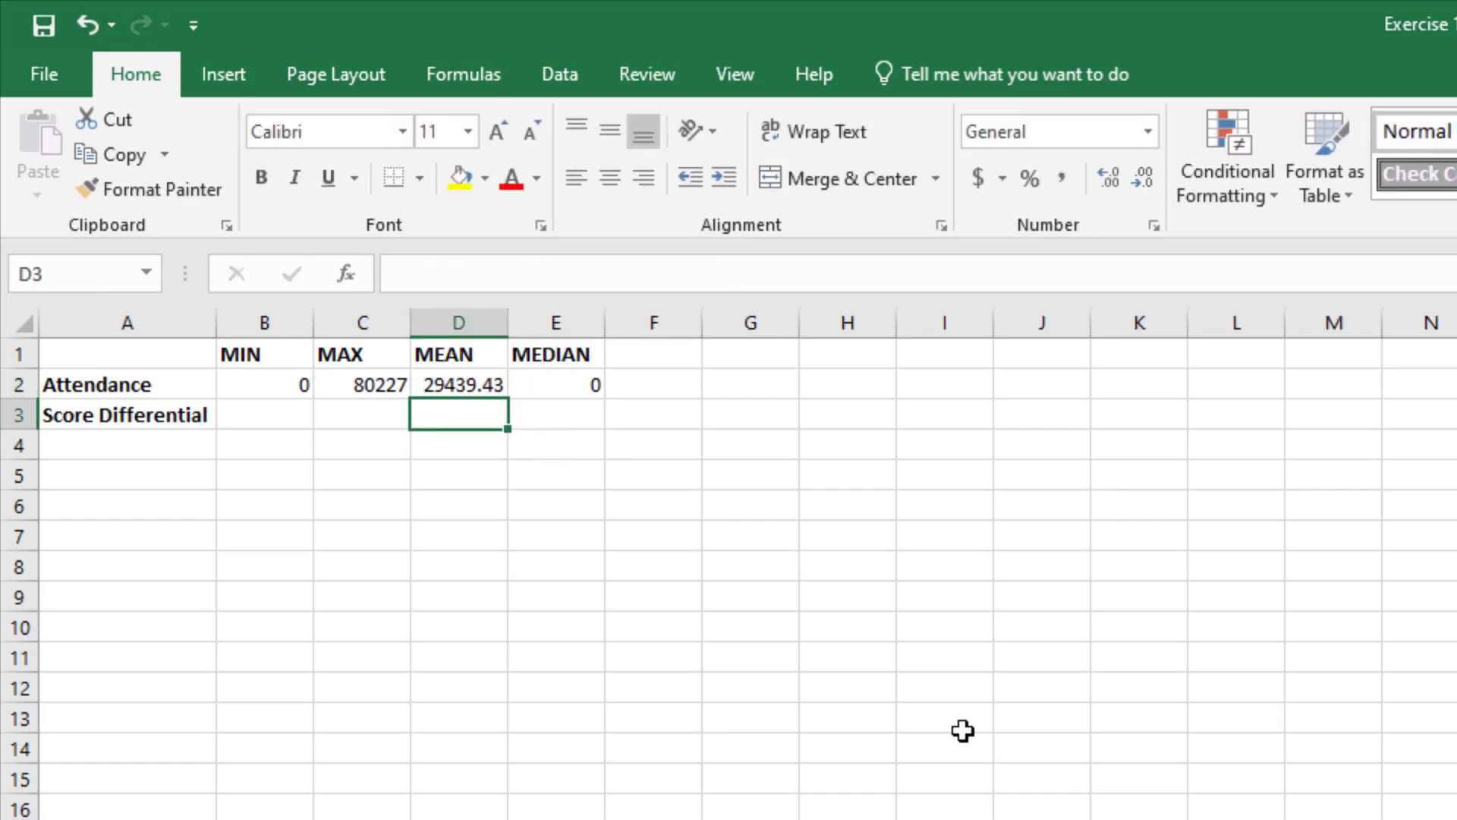
# Step: Try to replace the MIN function name in the E2 formula with med
pyautogui.click(540, 387)
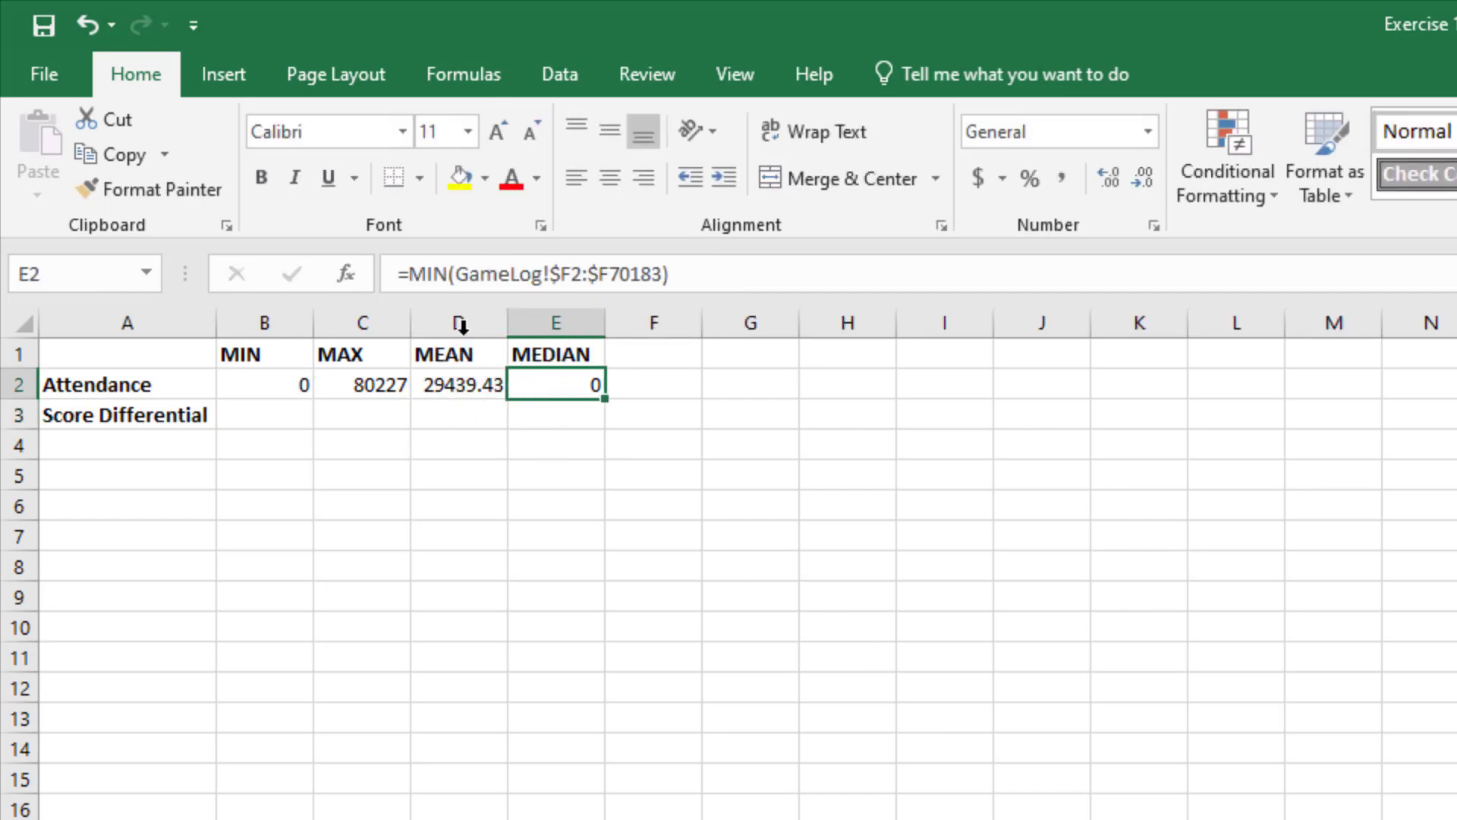
pyautogui.moveTo(413, 278); pyautogui.dragTo(449, 274)
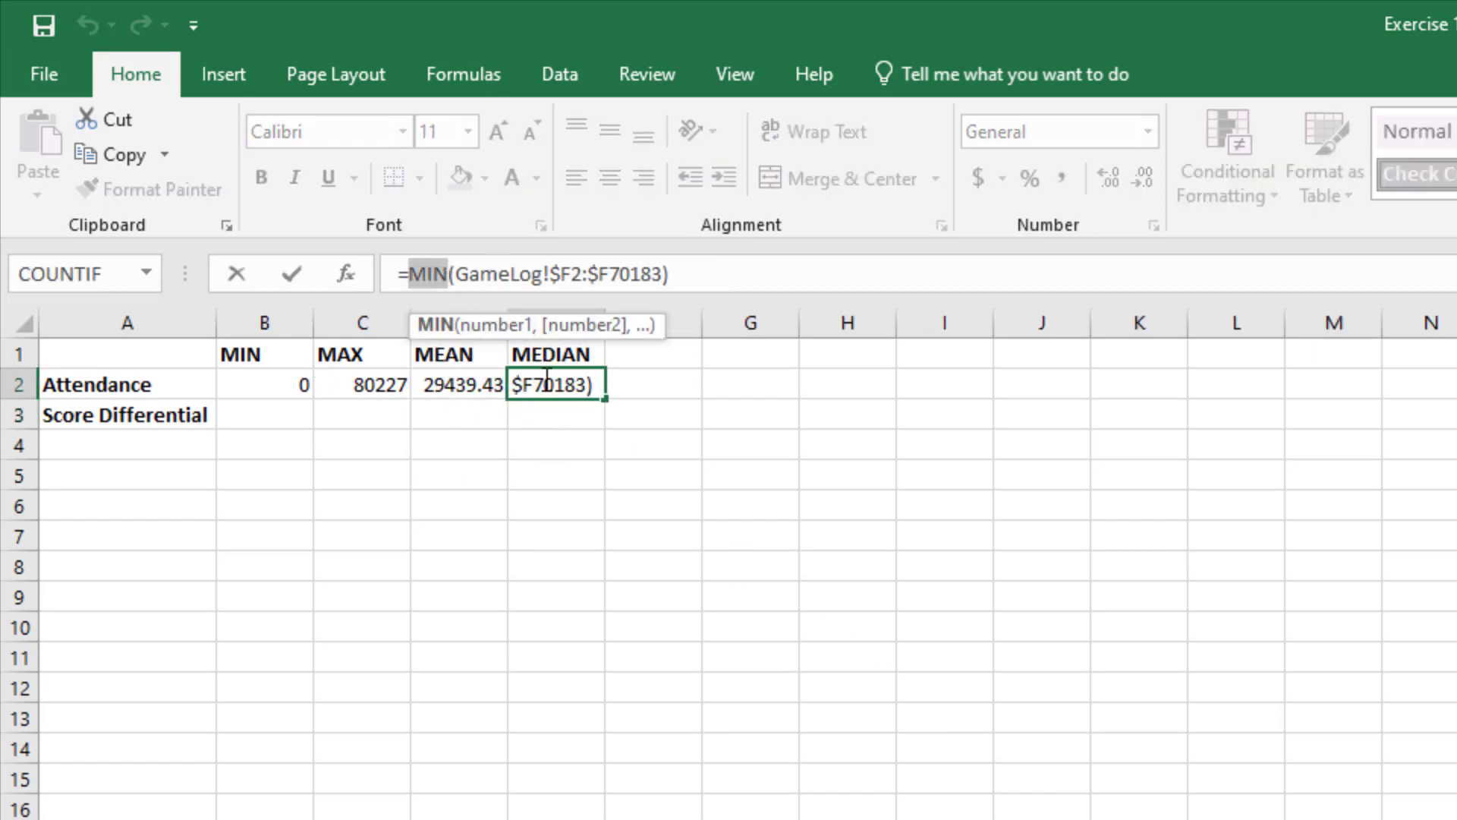
pyautogui.write('med')
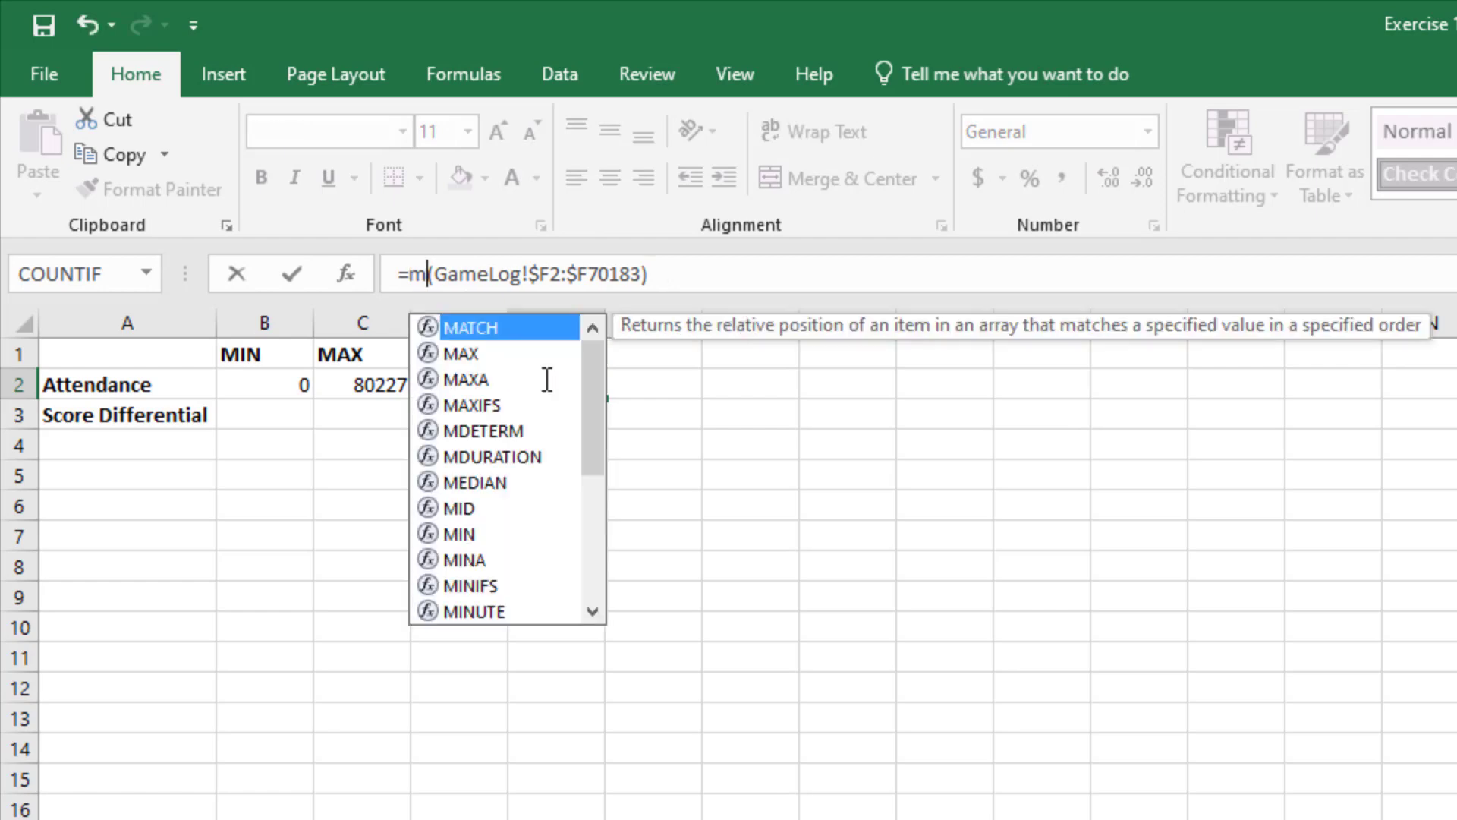
pyautogui.press('Return')
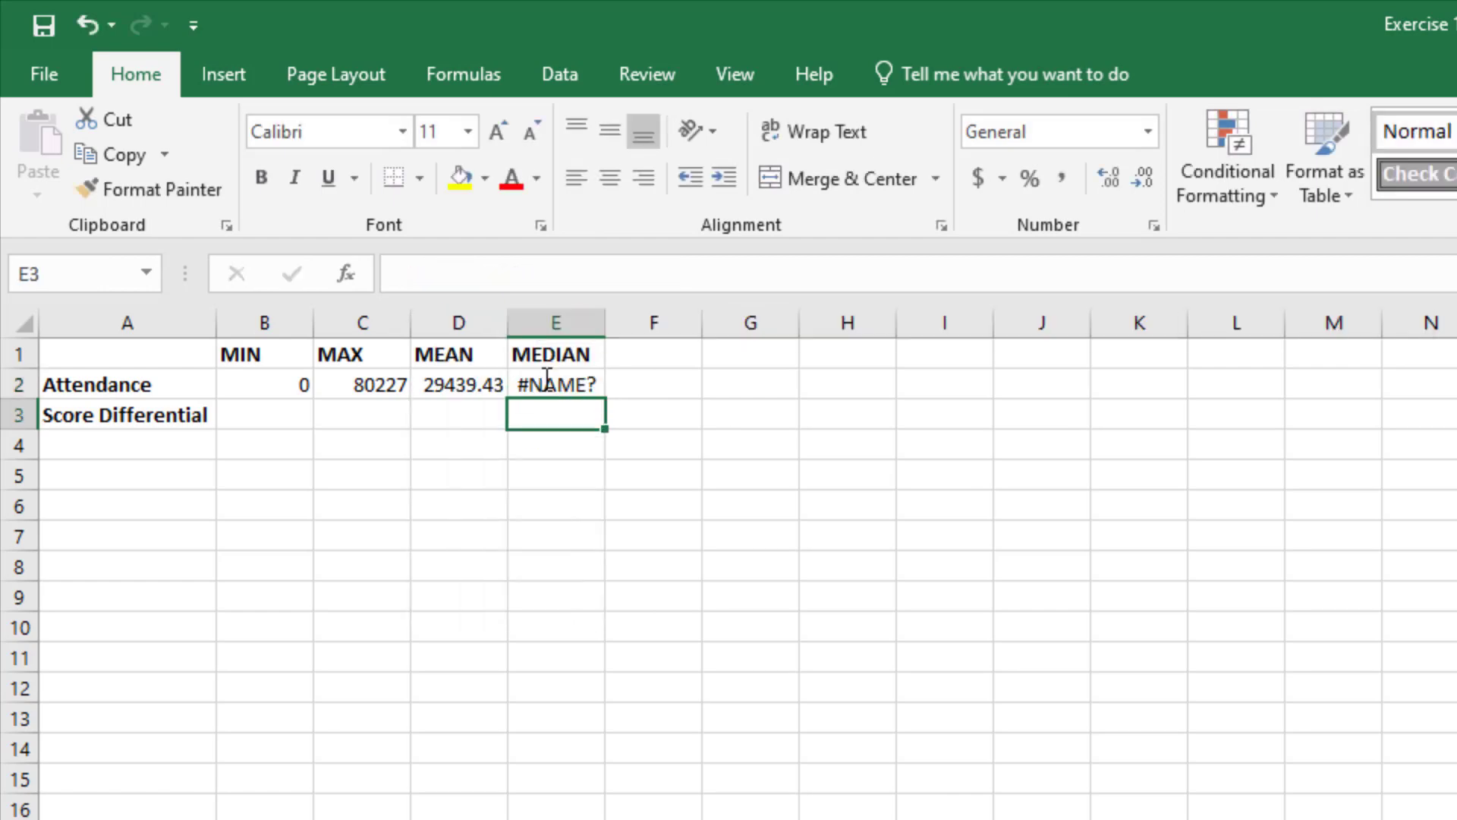
# Step: Correct the function name in the E2 formula to MEDIAN, giving =MEDIAN(GameLog!$F2:$F70183)
pyautogui.click(547, 379)
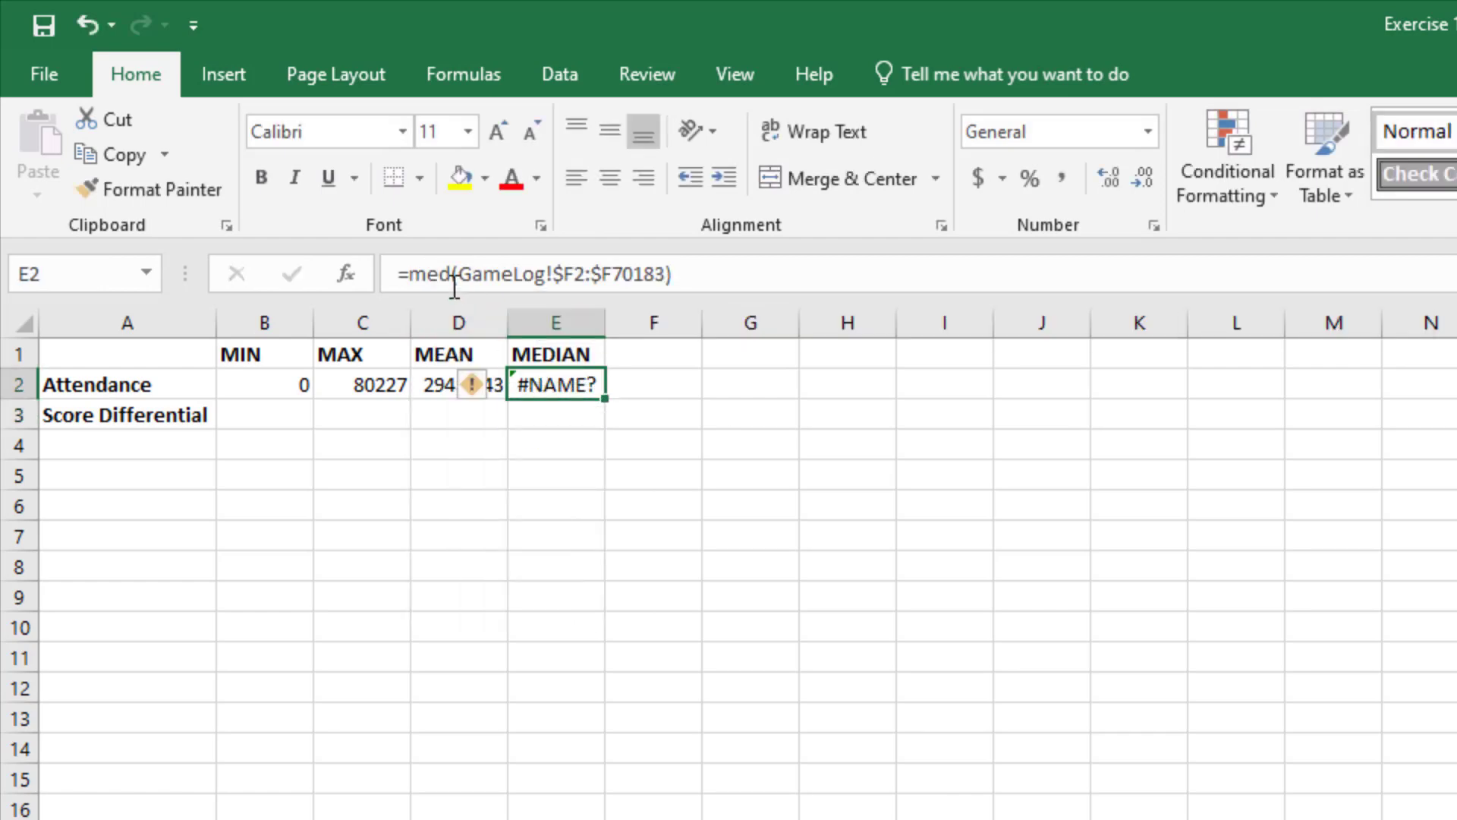
pyautogui.press('F2')
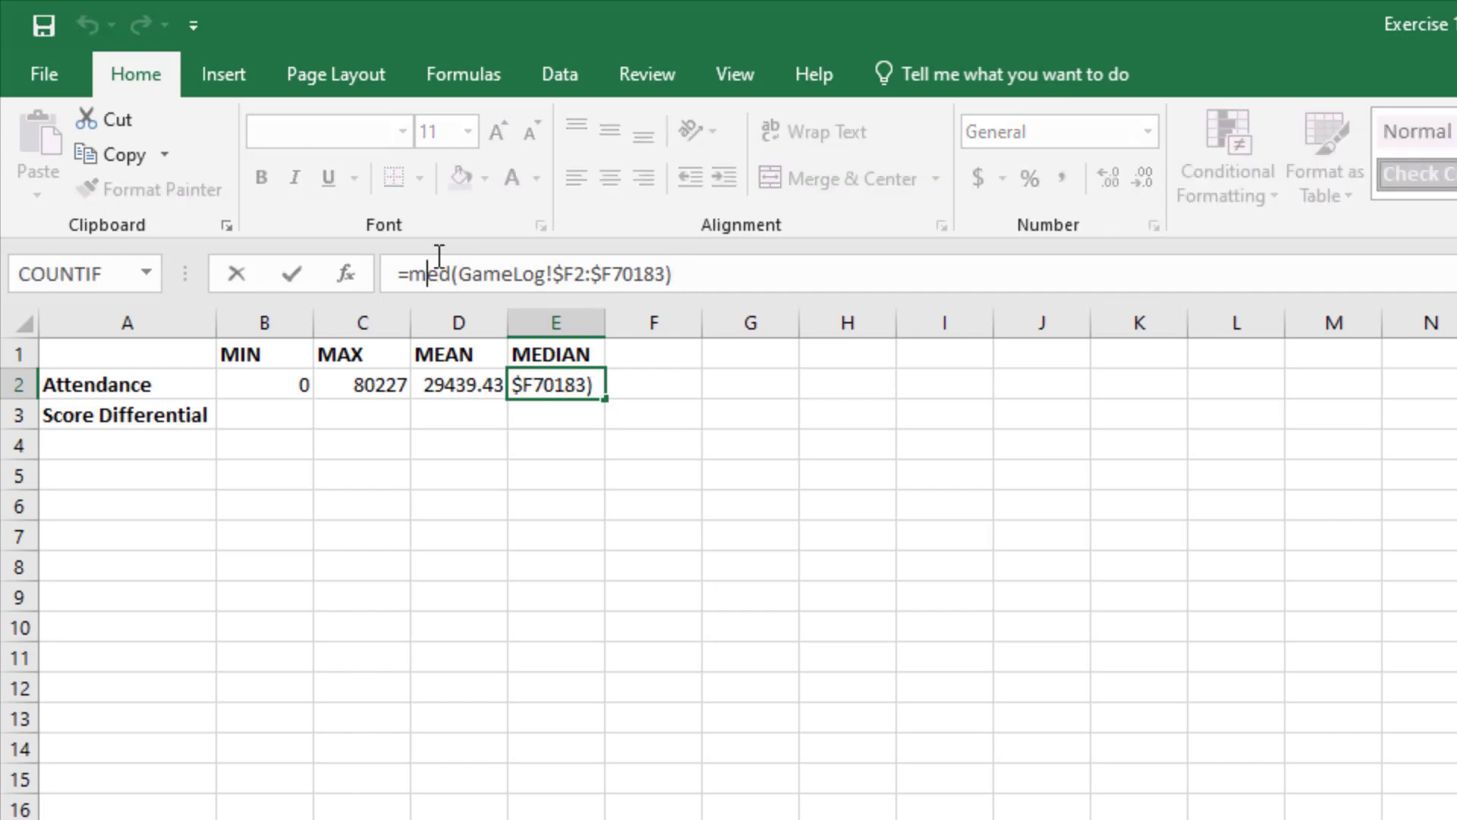
pyautogui.doubleClick(438, 267)
pyautogui.doubleClick(439, 257)
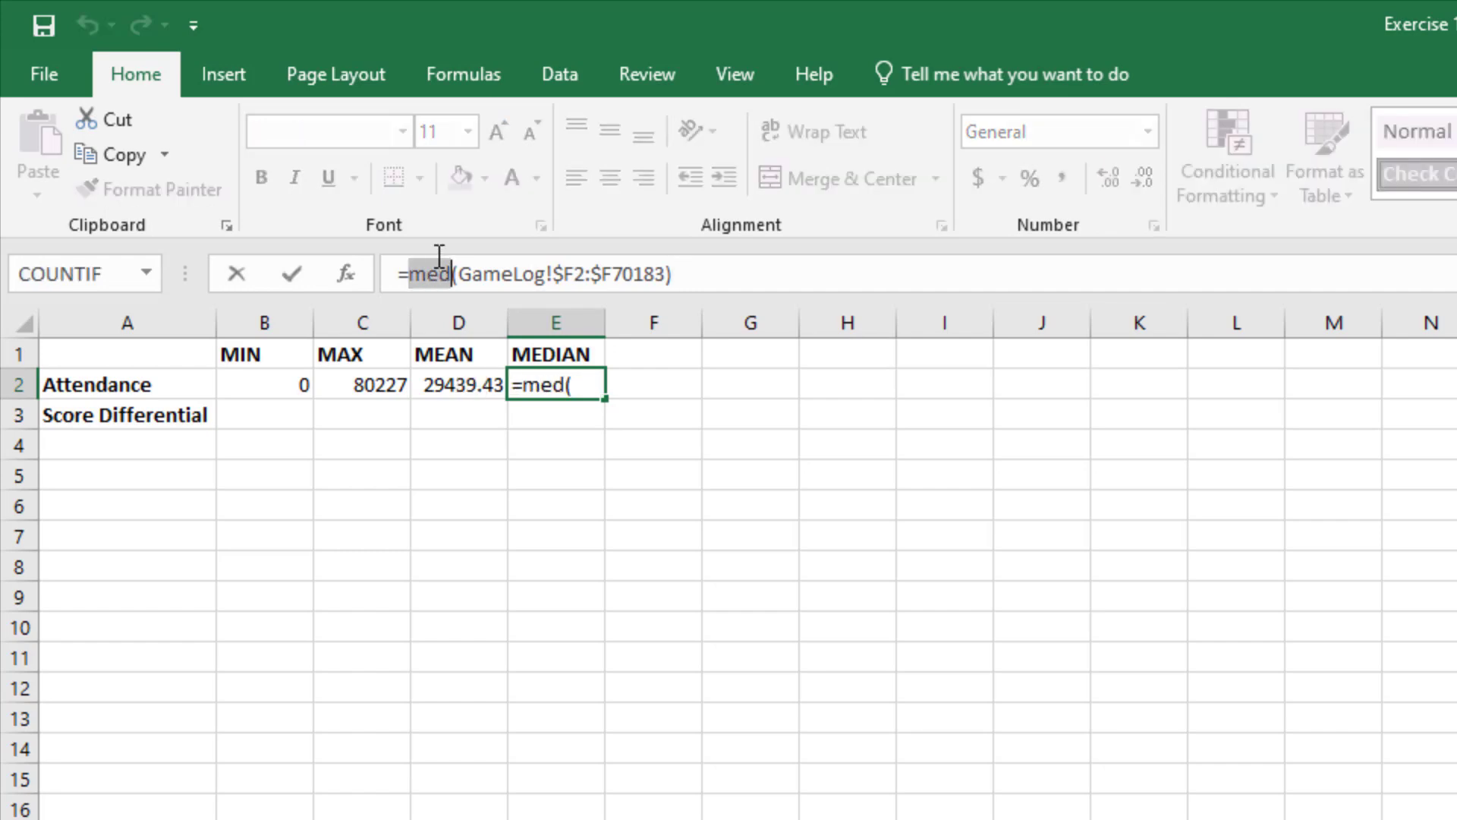
pyautogui.write('median')
pyautogui.press('Return')
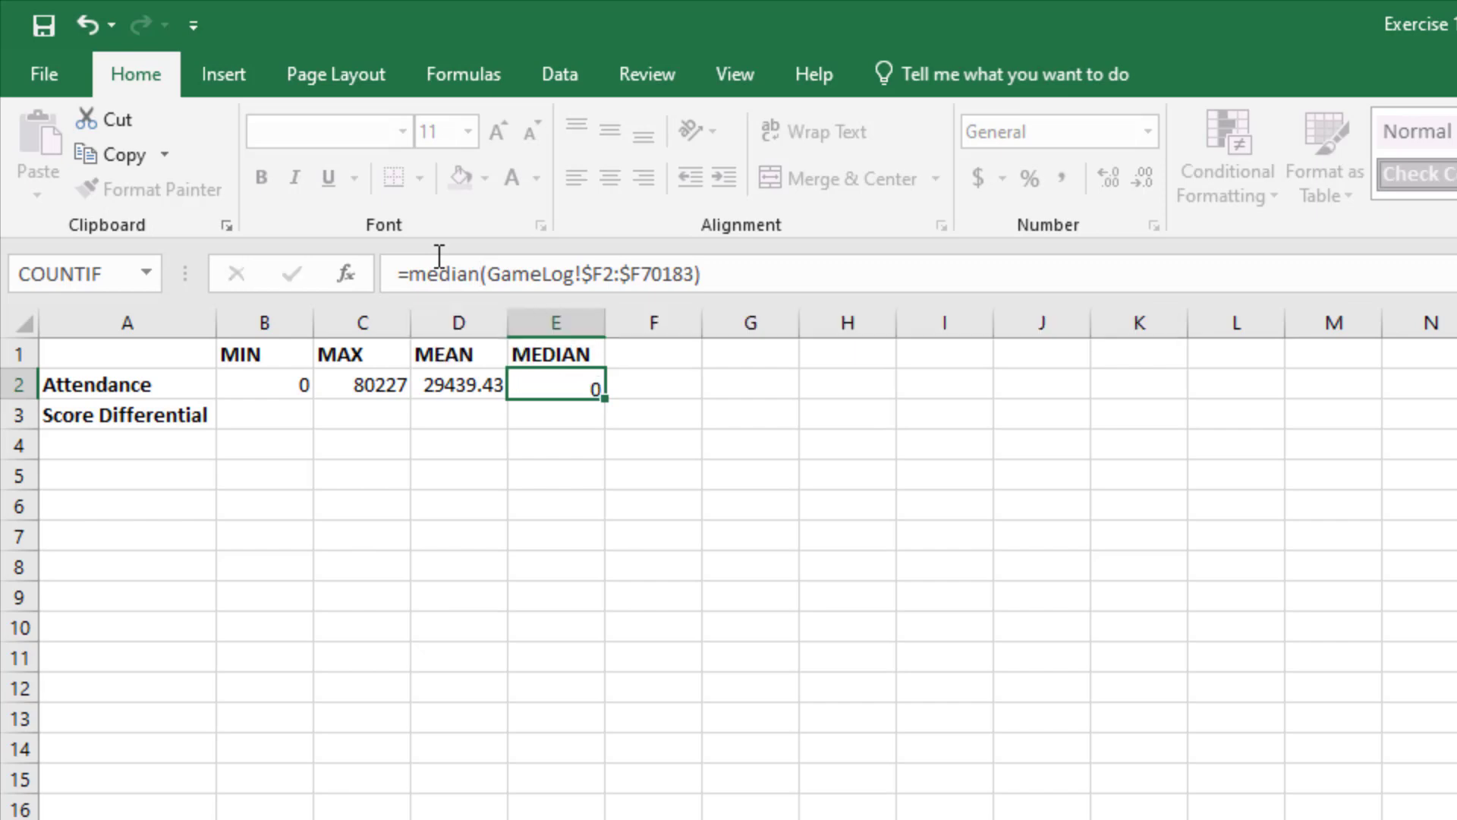
# Step: Review the attendance MIN, MAX, AVERAGE and MEDIAN formulas across cells B2 through E2, comparing their functions and ranges
pyautogui.press('Up')
pyautogui.press('Left')
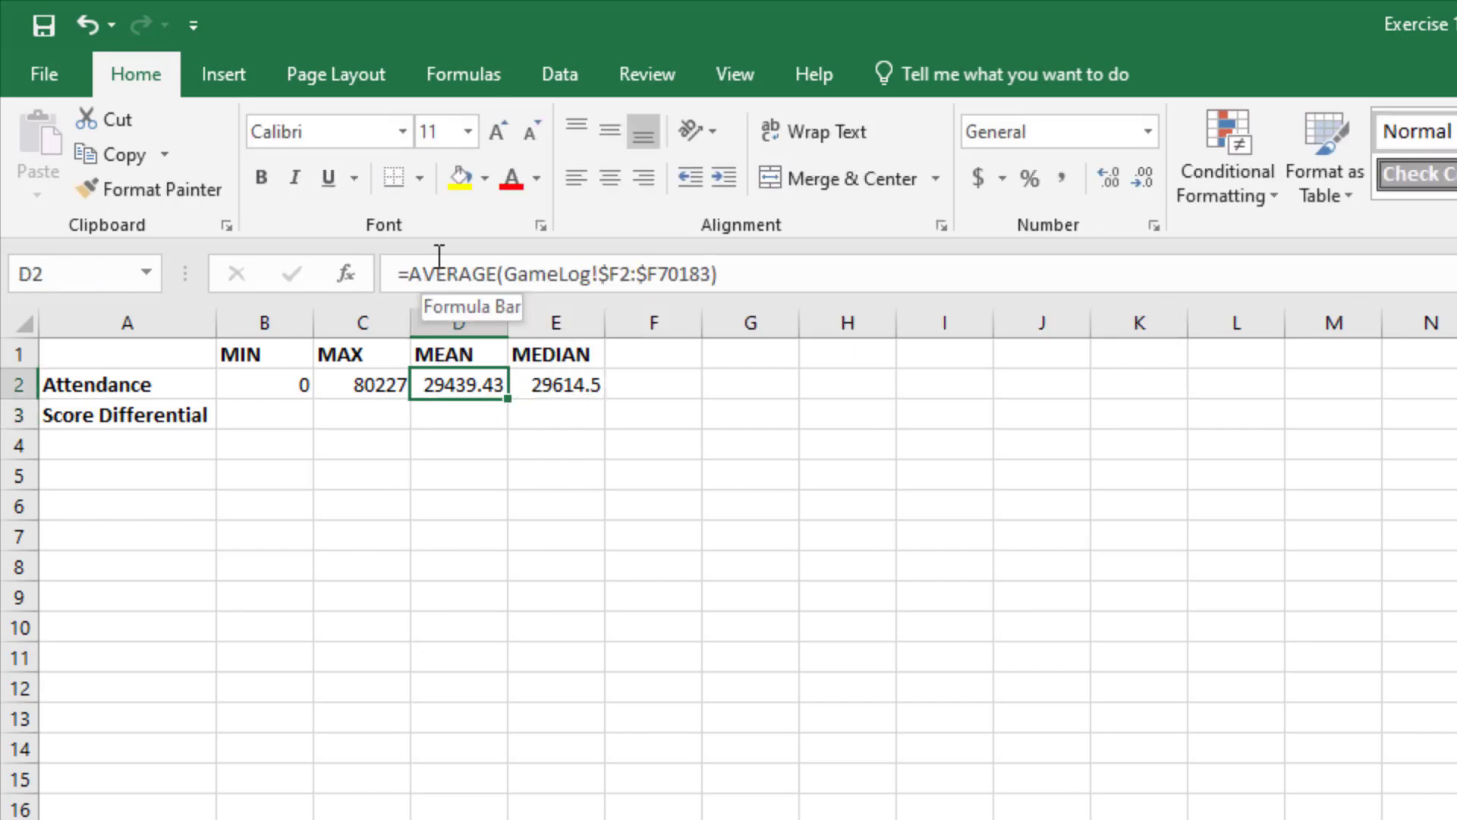
pyautogui.press('Left')
pyautogui.press('Left')
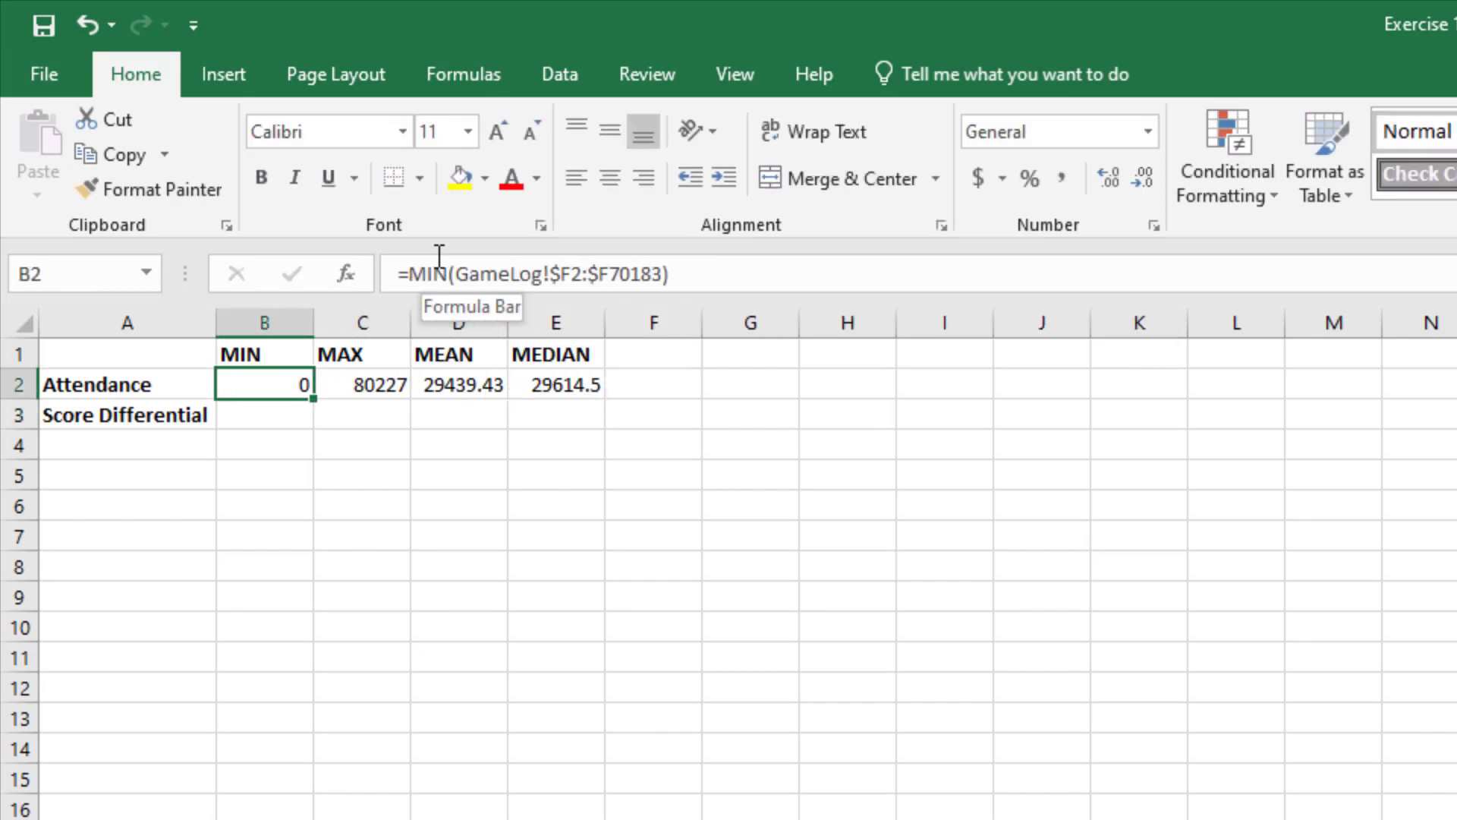
pyautogui.press('Right')
pyautogui.press('Right')
pyautogui.press('Right')
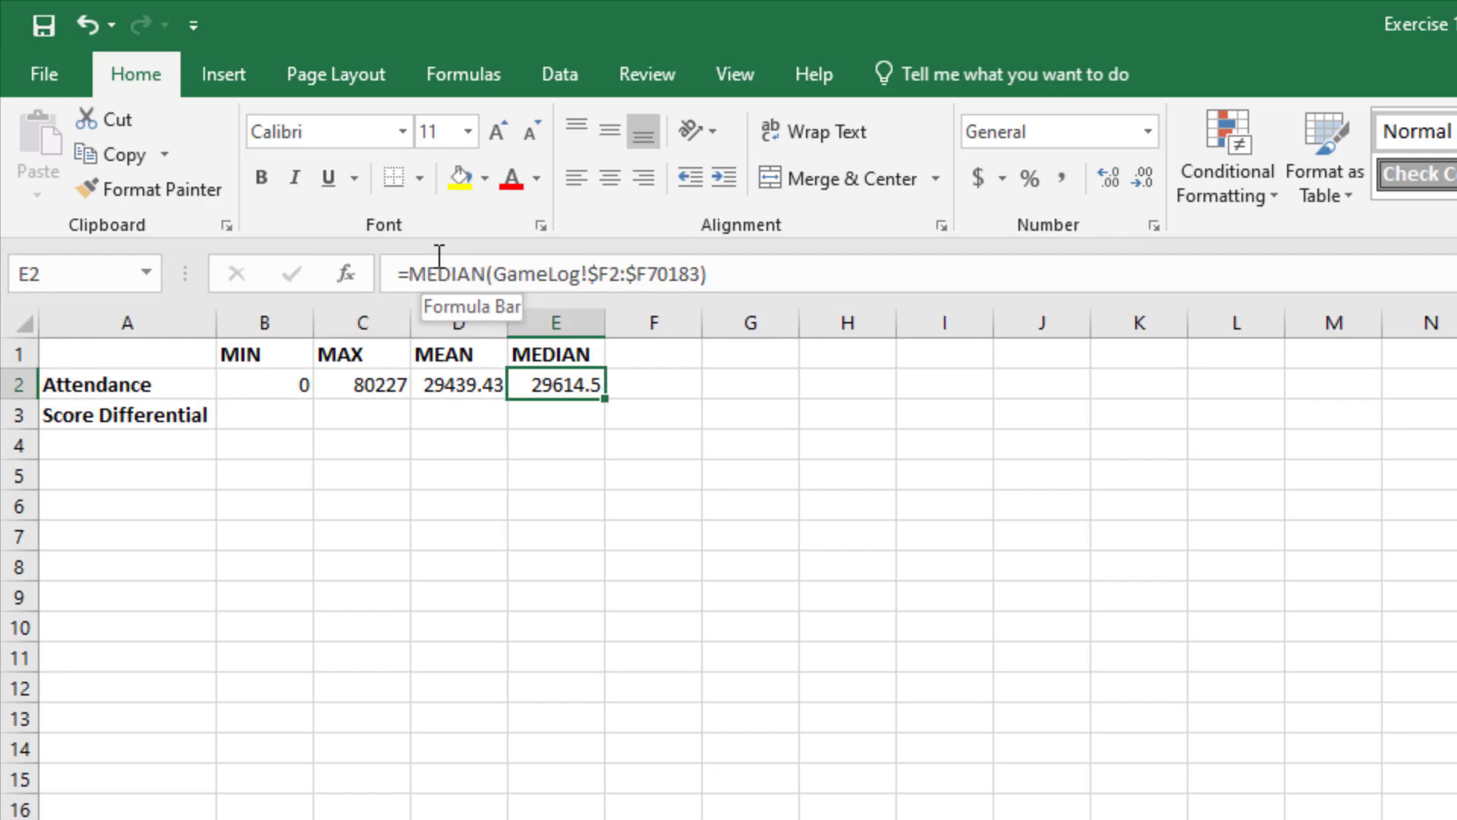
pyautogui.press('Left')
pyautogui.press('Left')
pyautogui.press('Left')
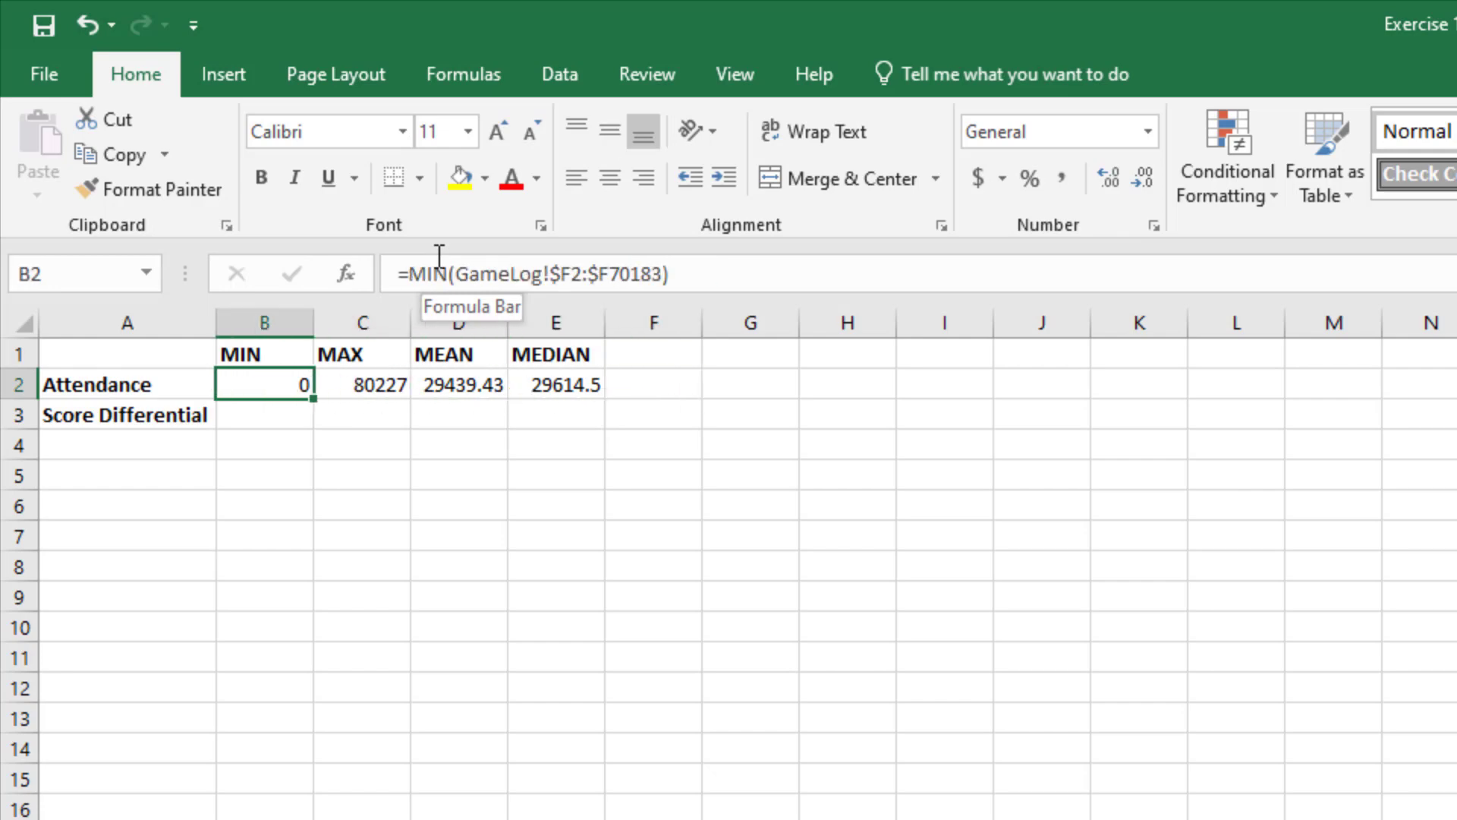
pyautogui.press('Right')
pyautogui.press('Right')
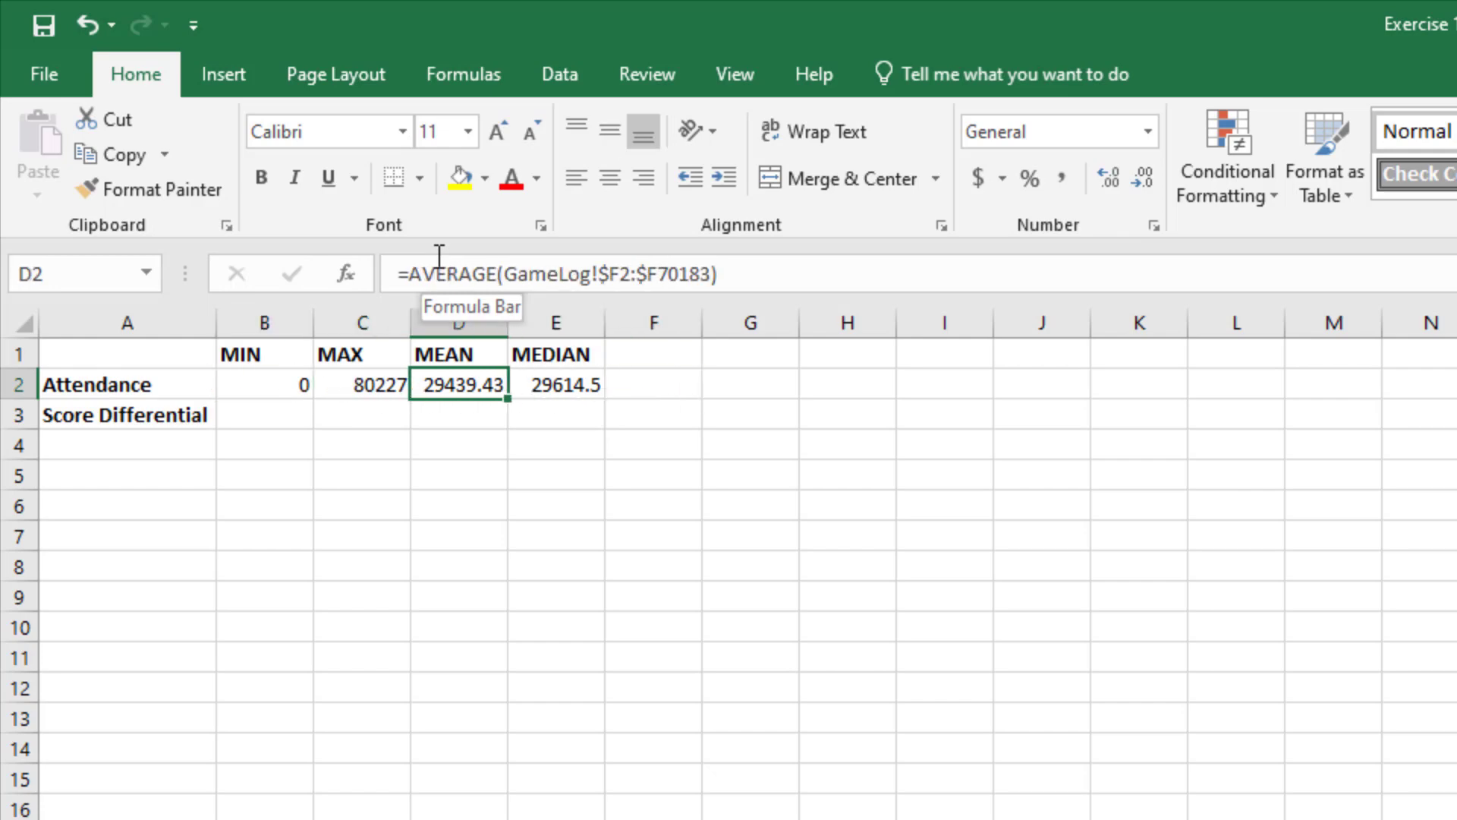
pyautogui.press('Right')
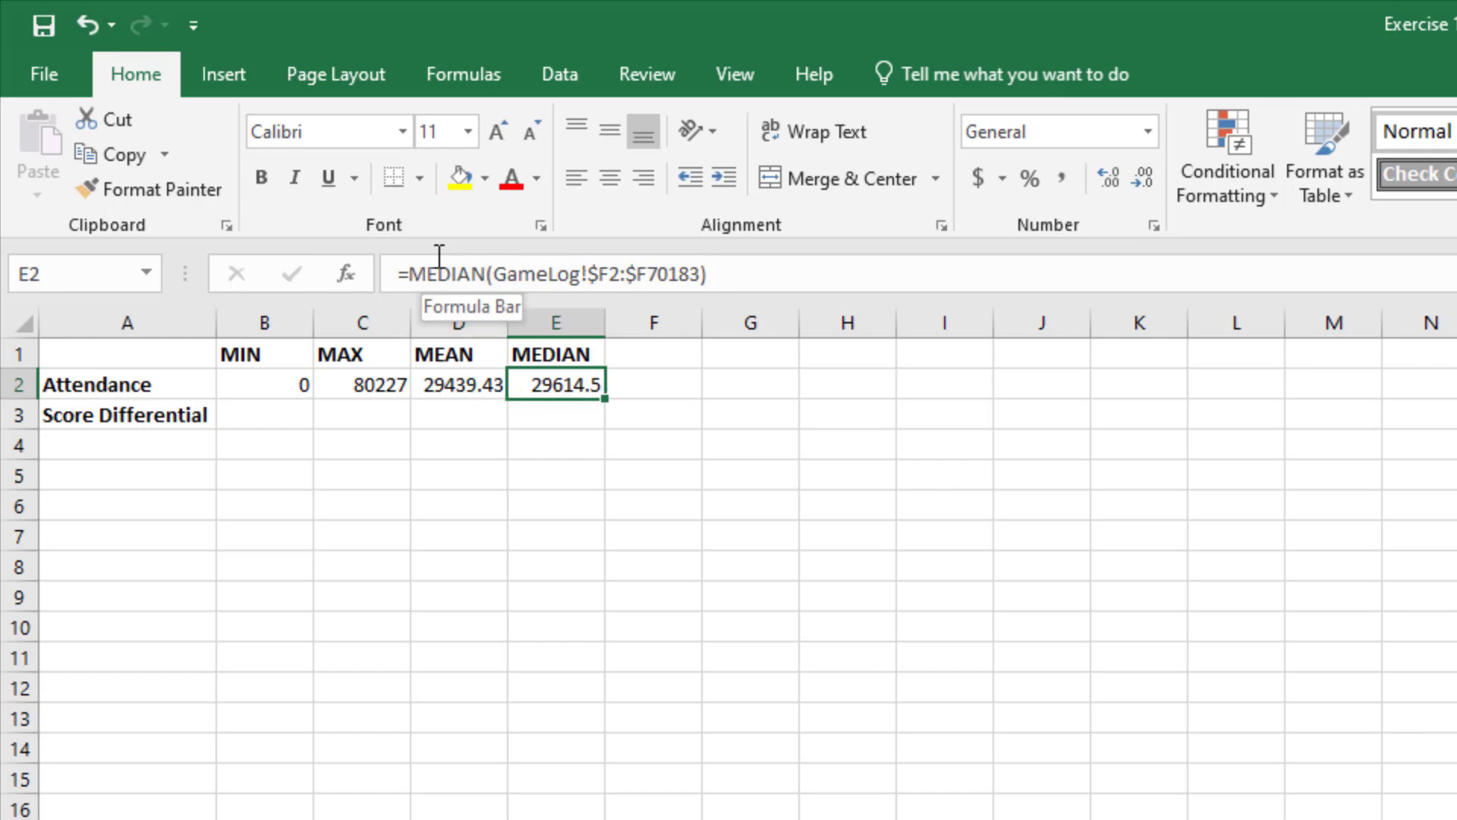
pyautogui.press('Left')
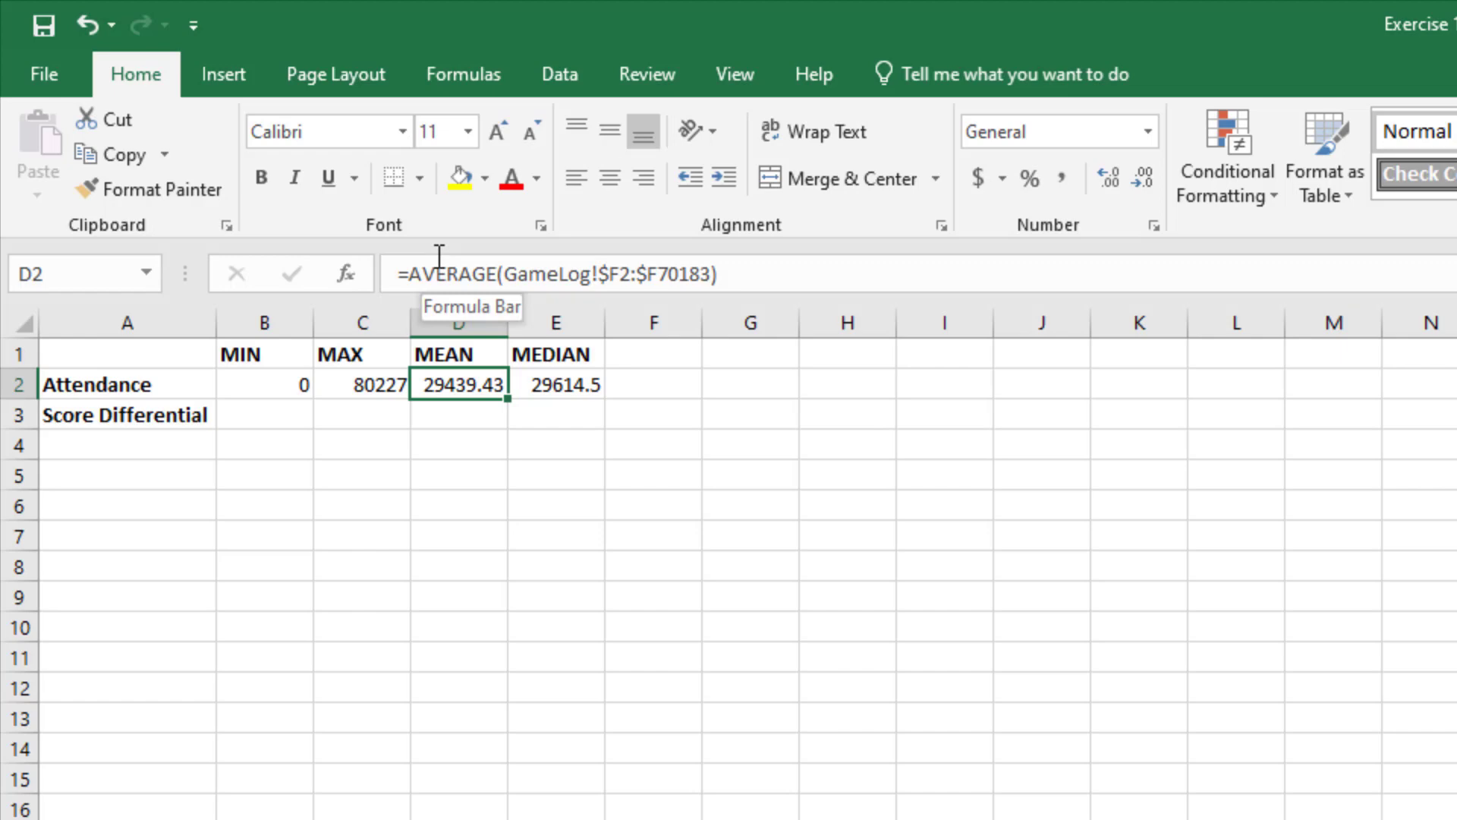
# Step: Examine the header row of the GameLog sheet to locate the ScoreDiff column for the score differential formulas
pyautogui.click(247, 416)
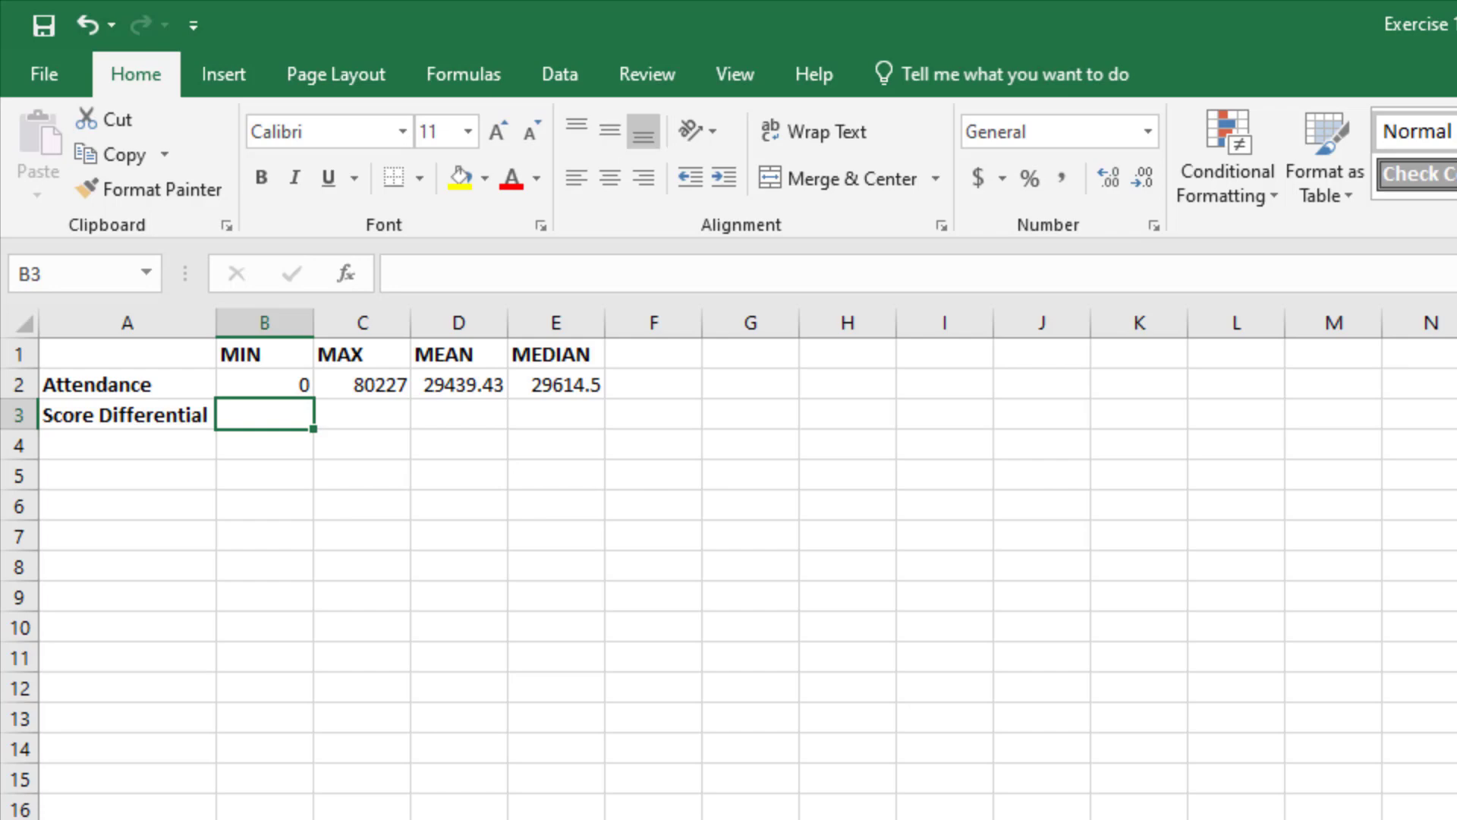
pyautogui.hotkey('ctrl', 'pageup')
pyautogui.scroll(7, 1390, 711)
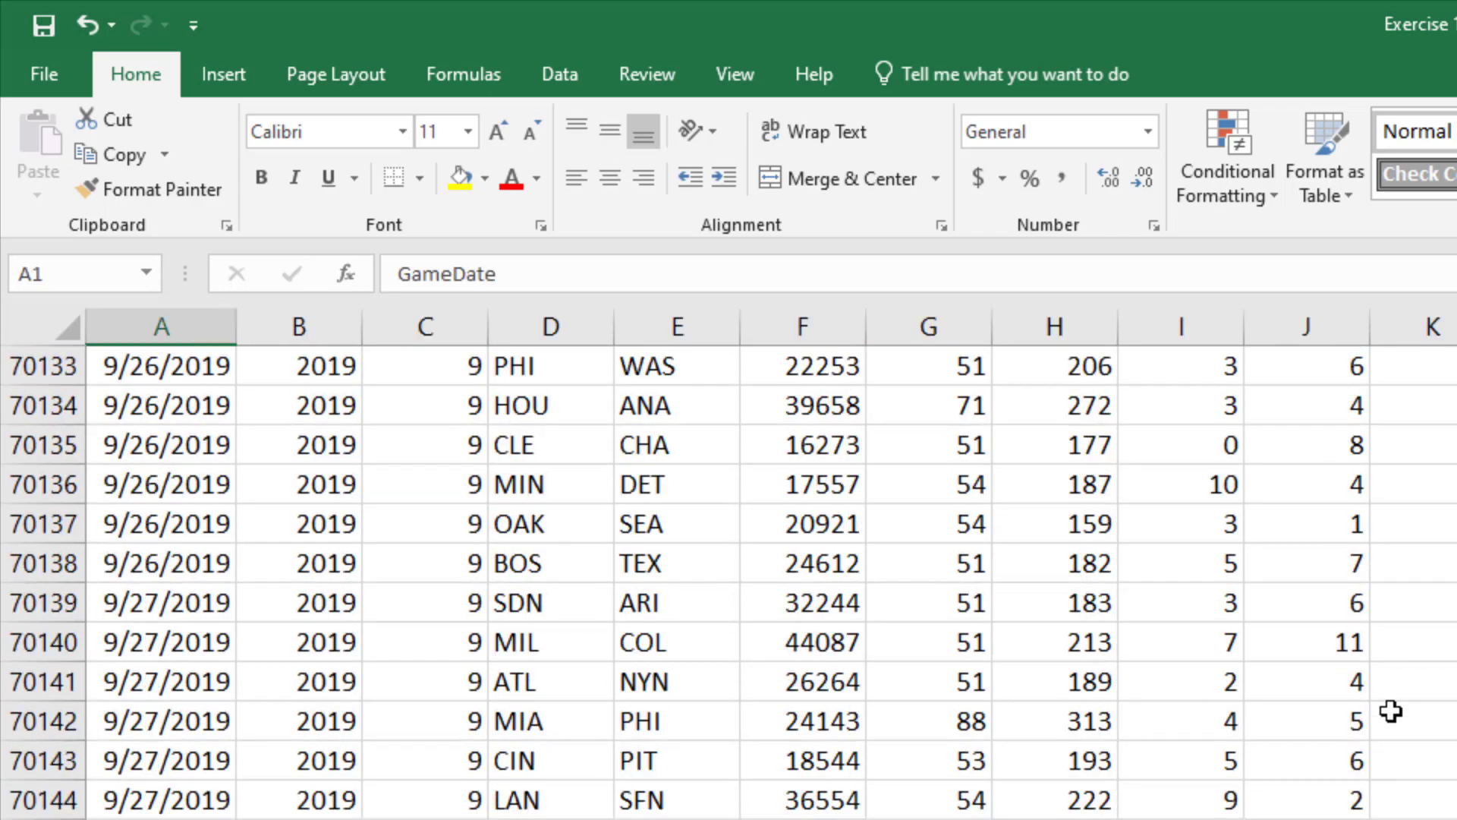
pyautogui.hotkey('ctrl', 'Home')
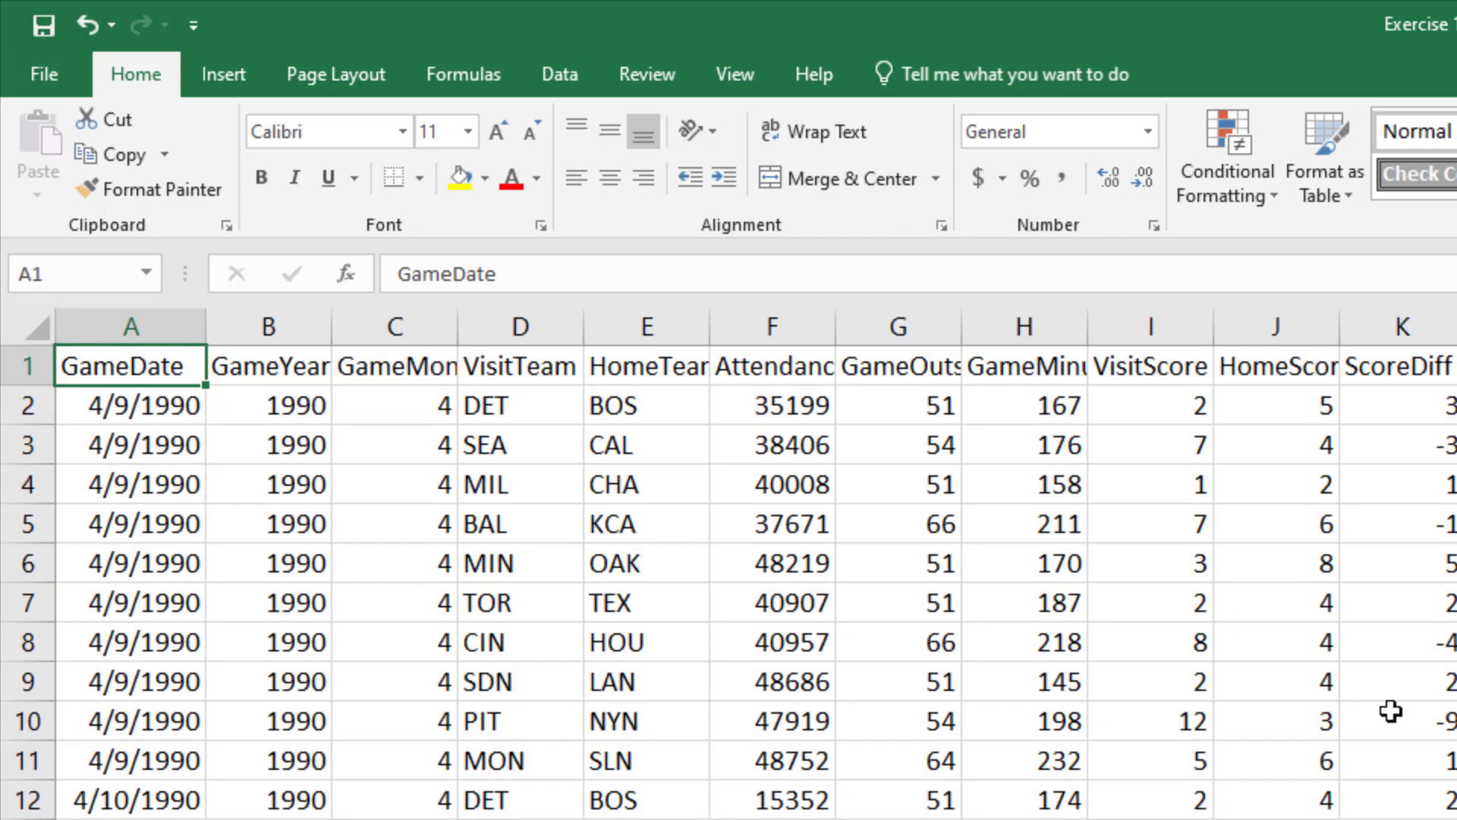
pyautogui.press('Right')
pyautogui.press('Right')
pyautogui.press('Right')
pyautogui.press('Right')
pyautogui.press('Right')
pyautogui.press('Right')
pyautogui.press('Right')
pyautogui.press('Right')
pyautogui.press('Right')
pyautogui.press('Right')
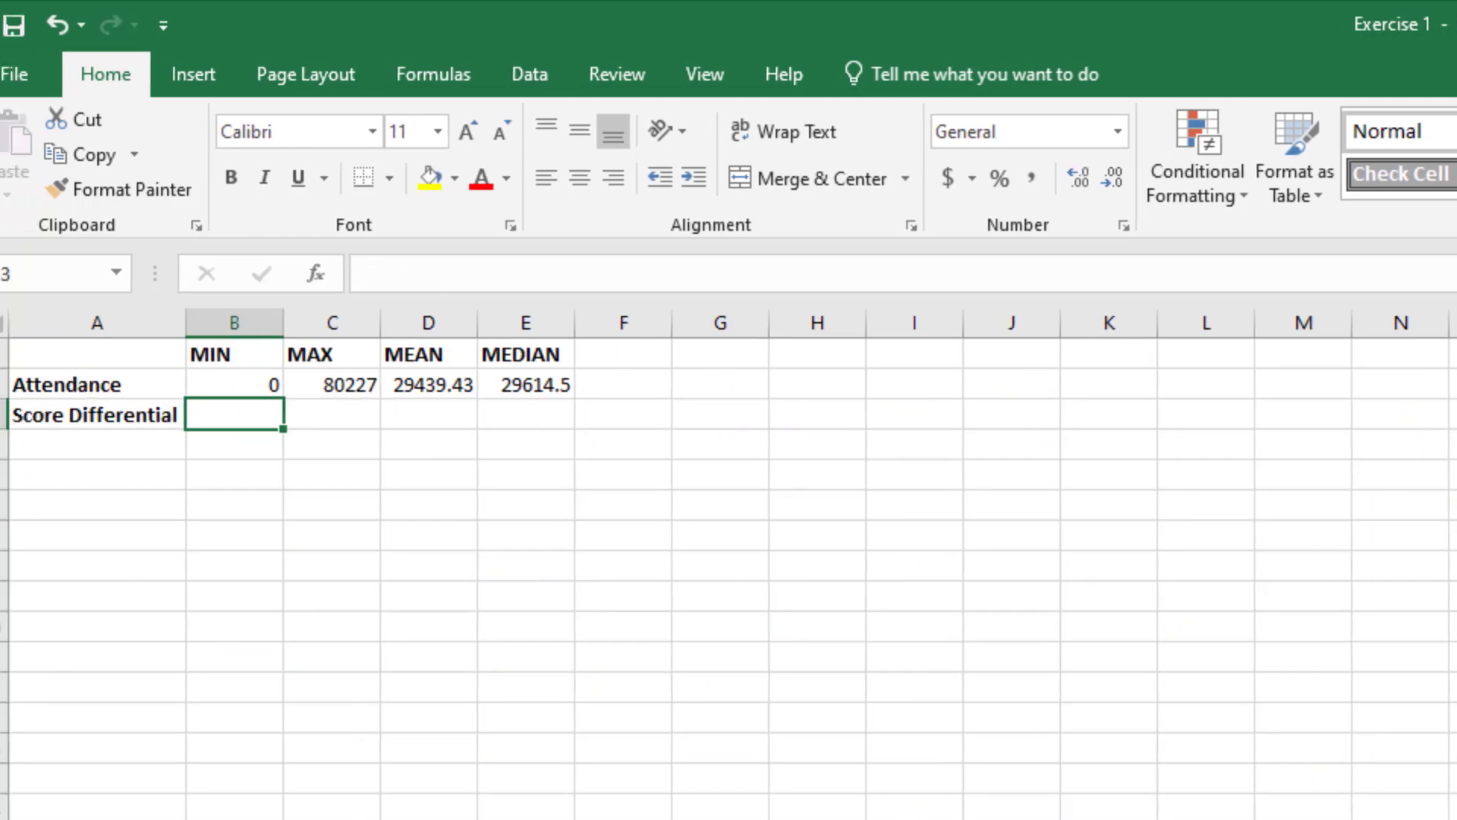
# Step: Fill the attendance MIN formula from B2 down into the Score Differential row at B3
pyautogui.click(262, 385)
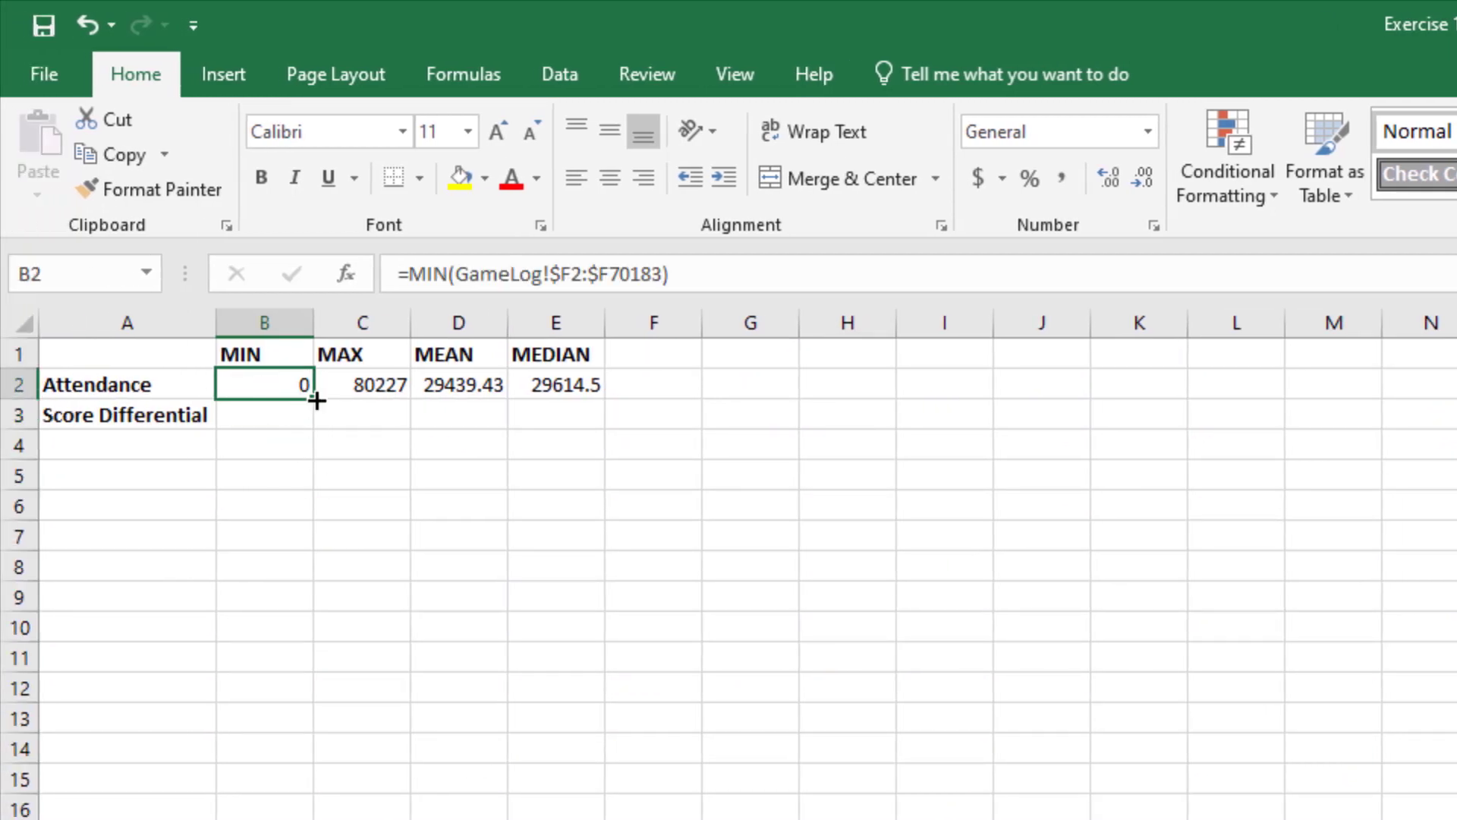
pyautogui.moveTo(316, 400); pyautogui.dragTo(324, 422)
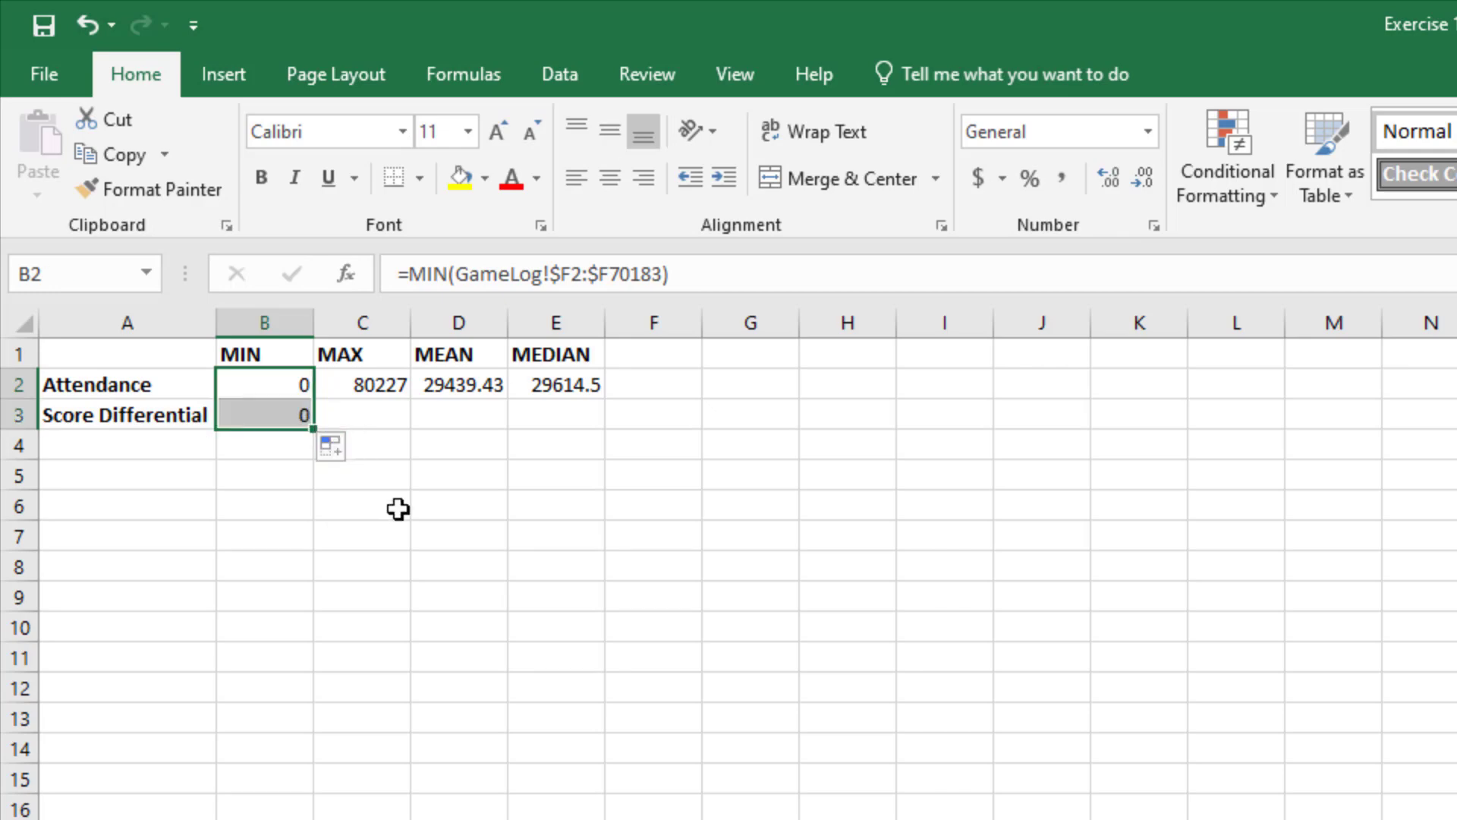
# Step: Compare the GameLog ranges in the MIN formulas of B2 and B3 to see how the row references shift
pyautogui.click(267, 423)
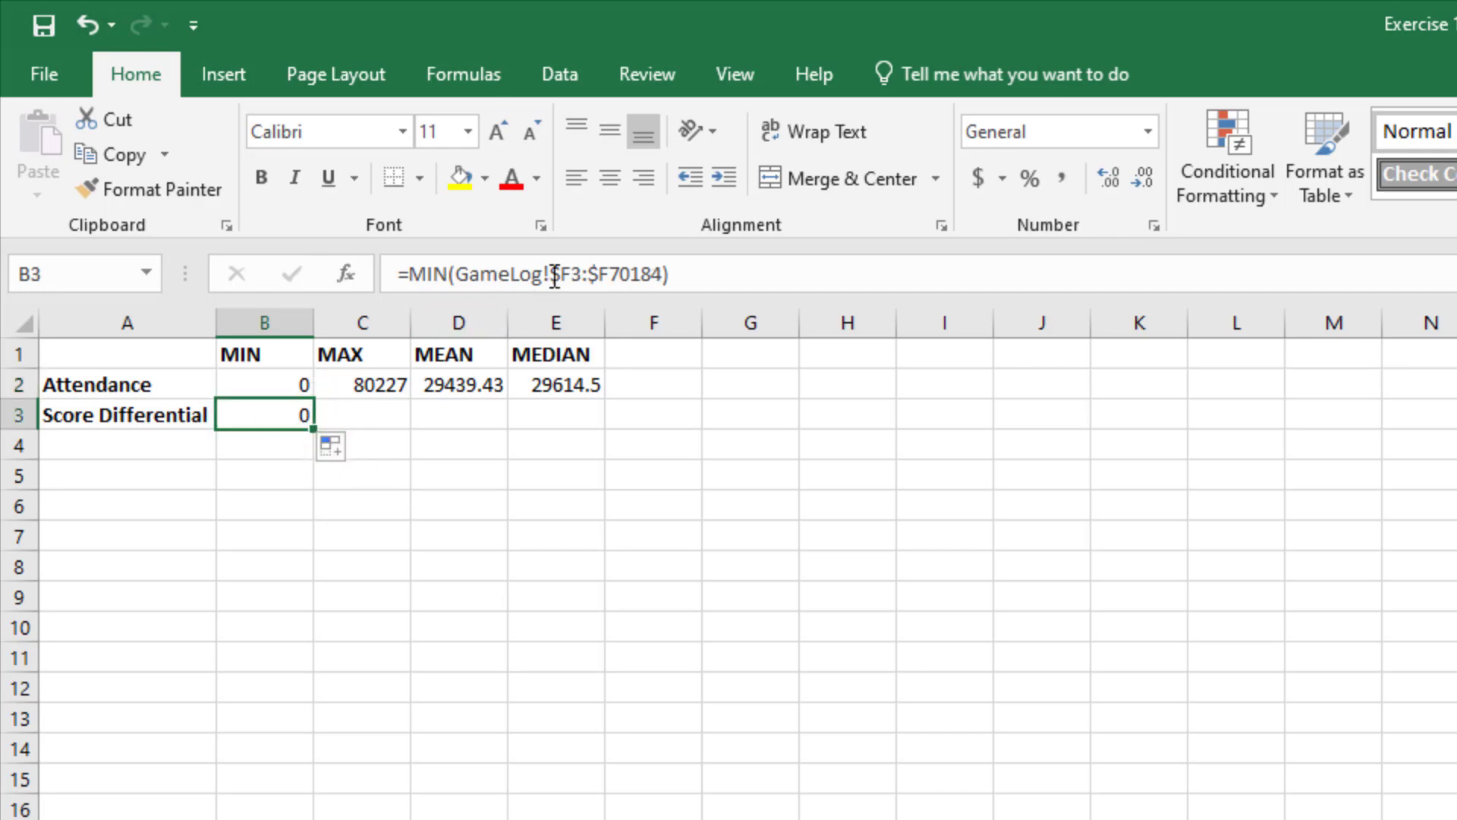
pyautogui.click(256, 378)
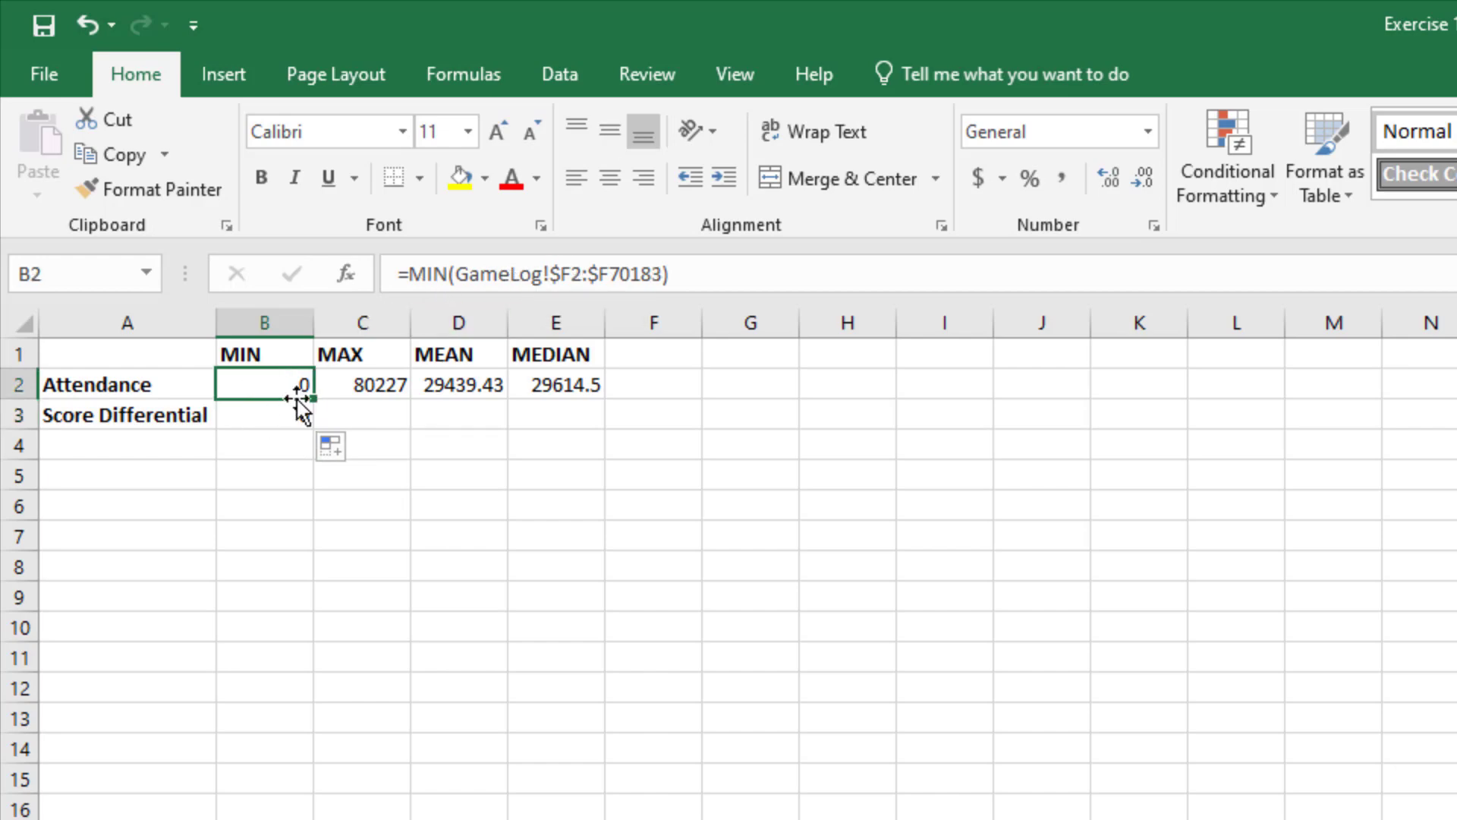
pyautogui.click(273, 418)
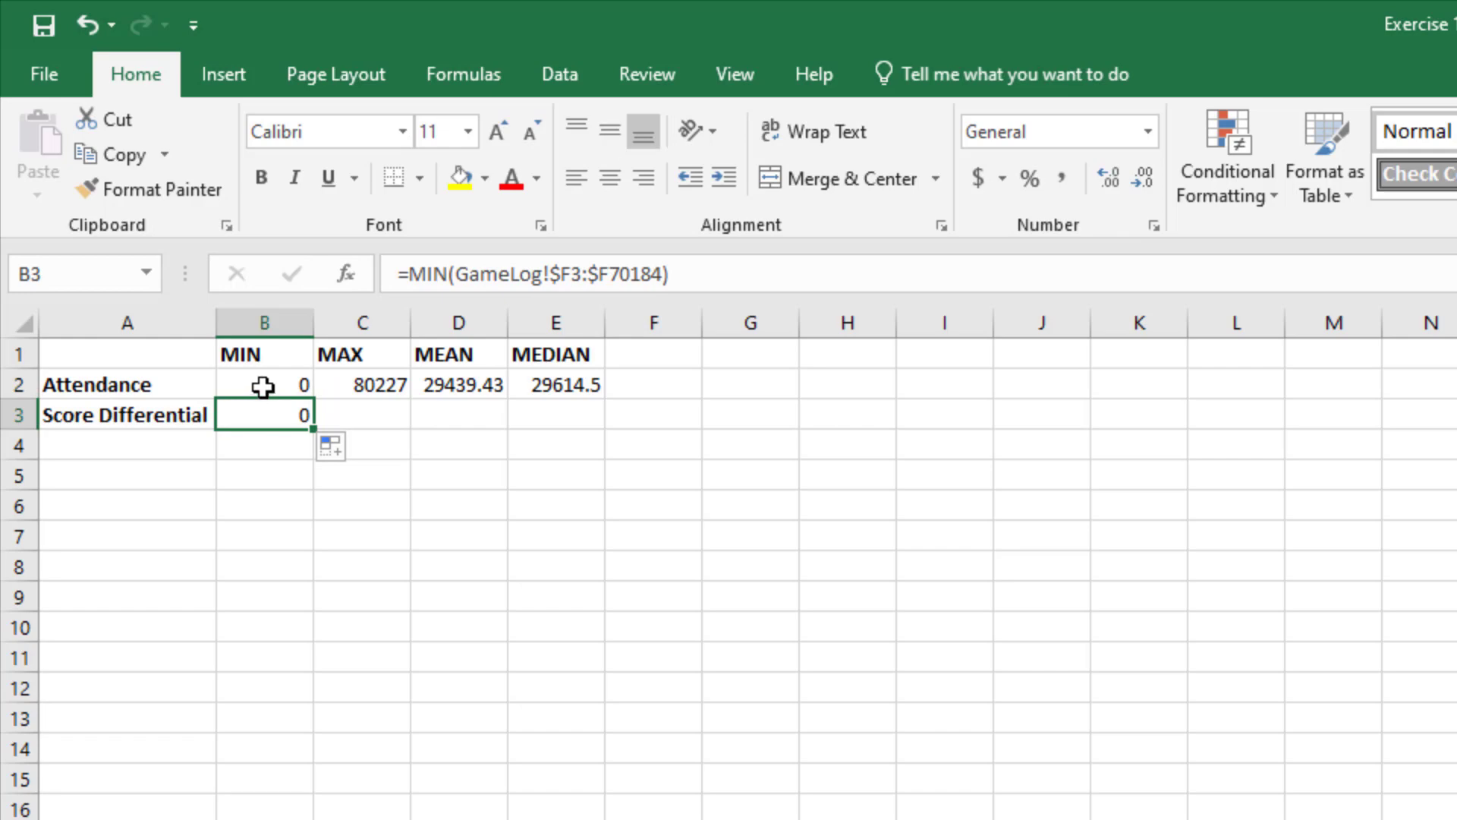
pyautogui.click(261, 388)
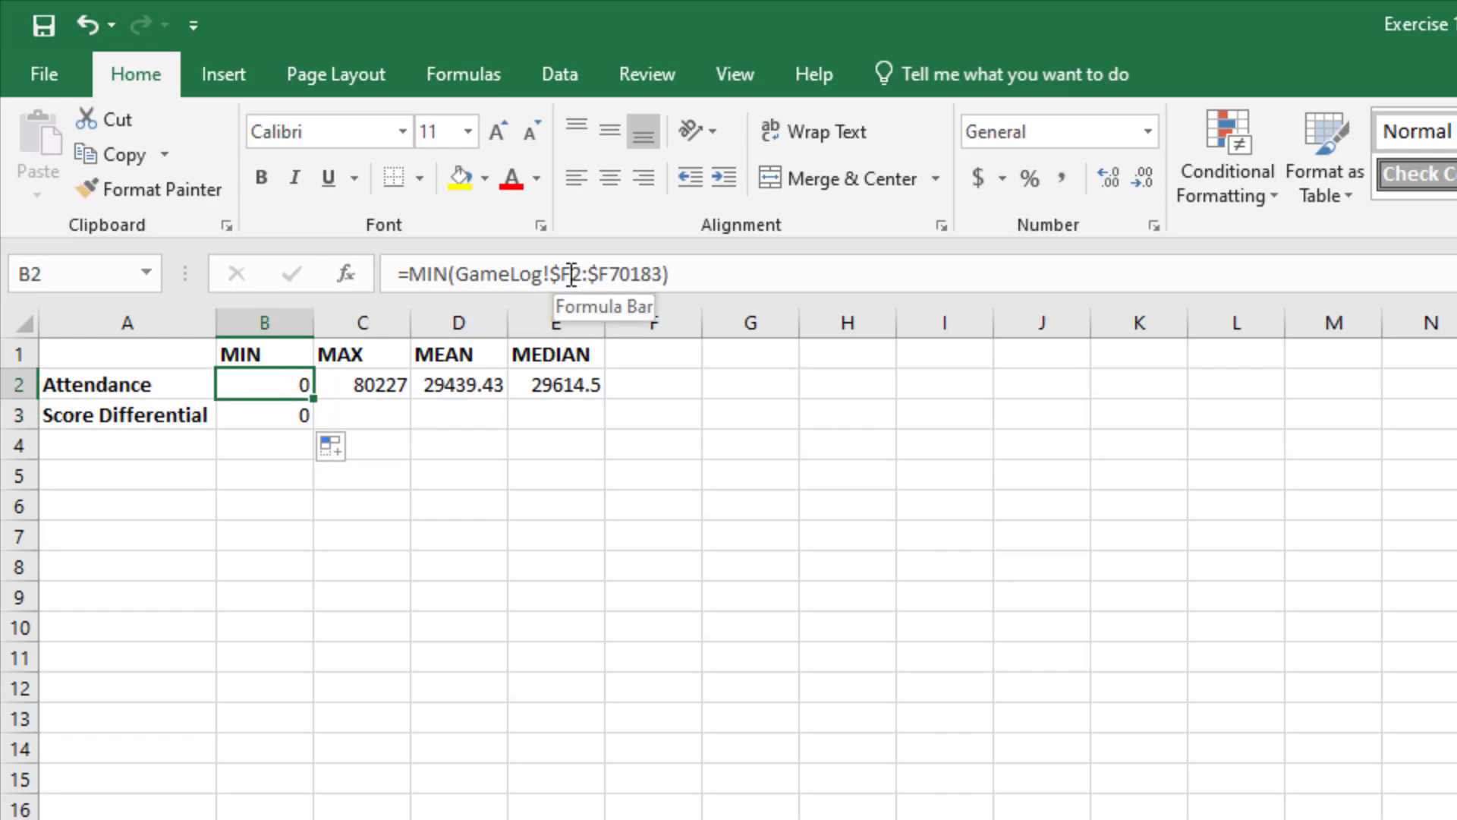
pyautogui.click(257, 418)
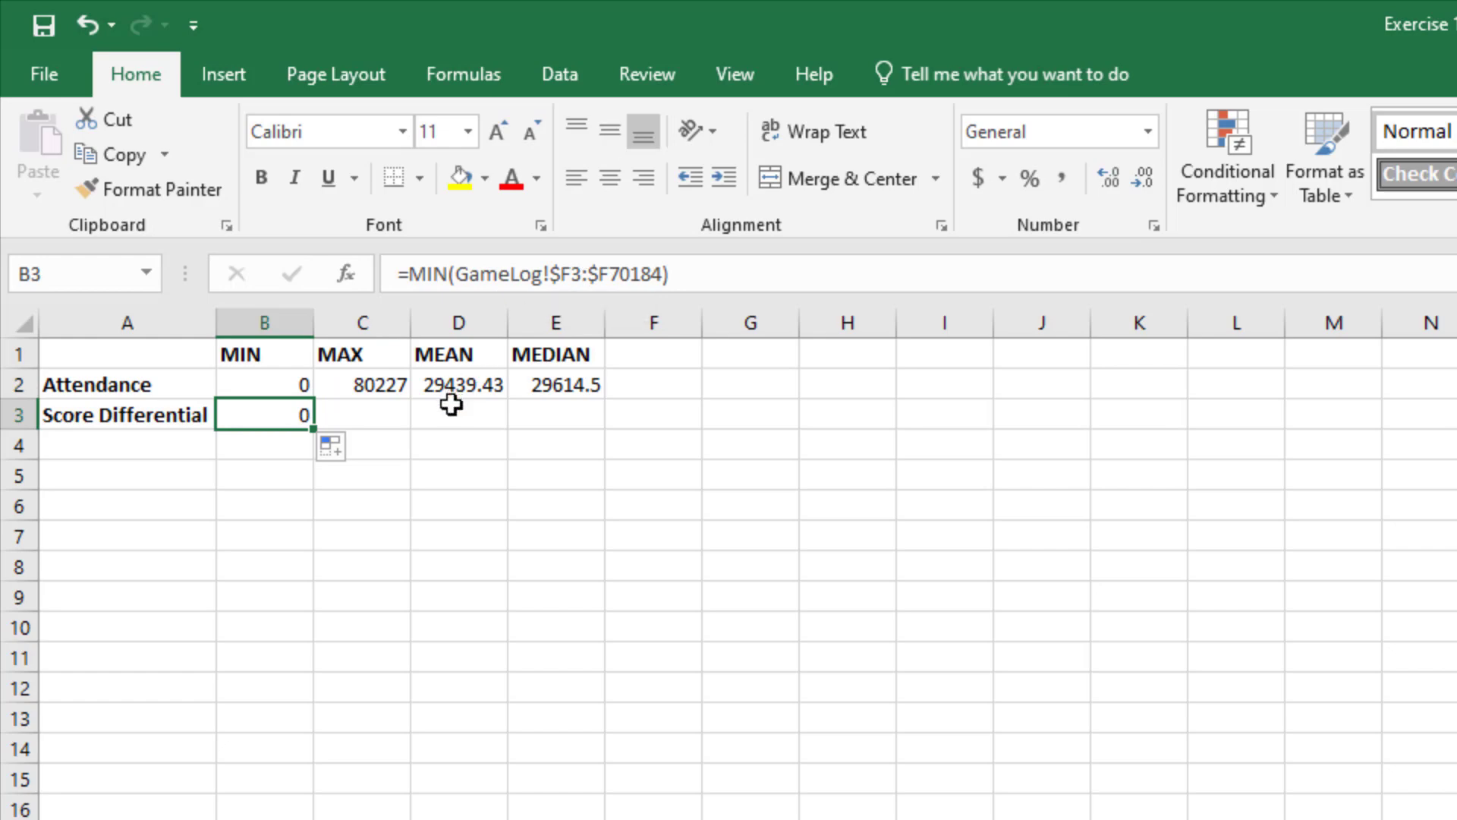
pyautogui.click(275, 379)
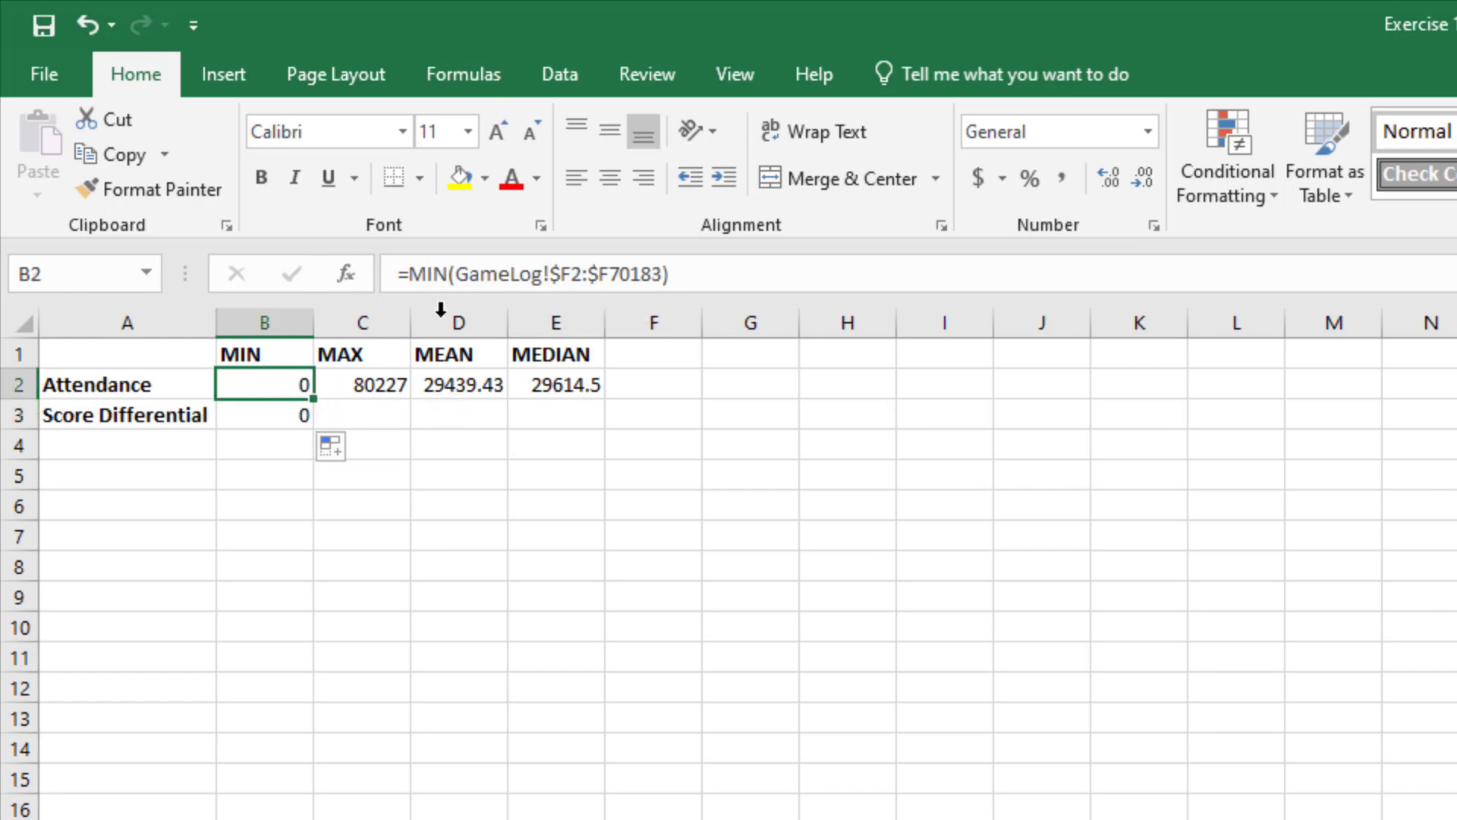
# Step: Make the row references in the B2 attendance formula absolute, giving =MIN(GameLog!$F$2:$F$70183)
pyautogui.click(571, 274)
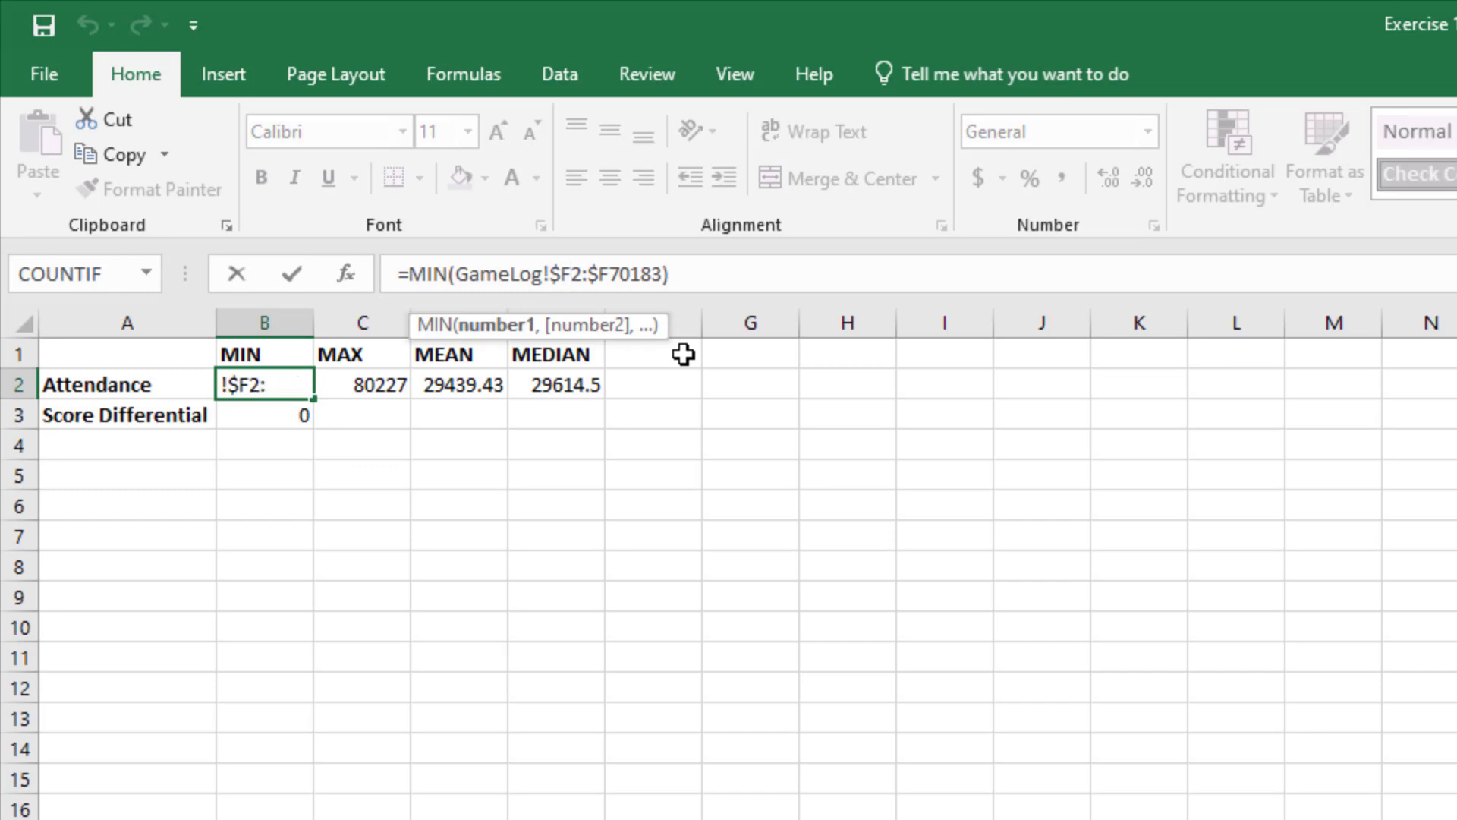
pyautogui.write('$')
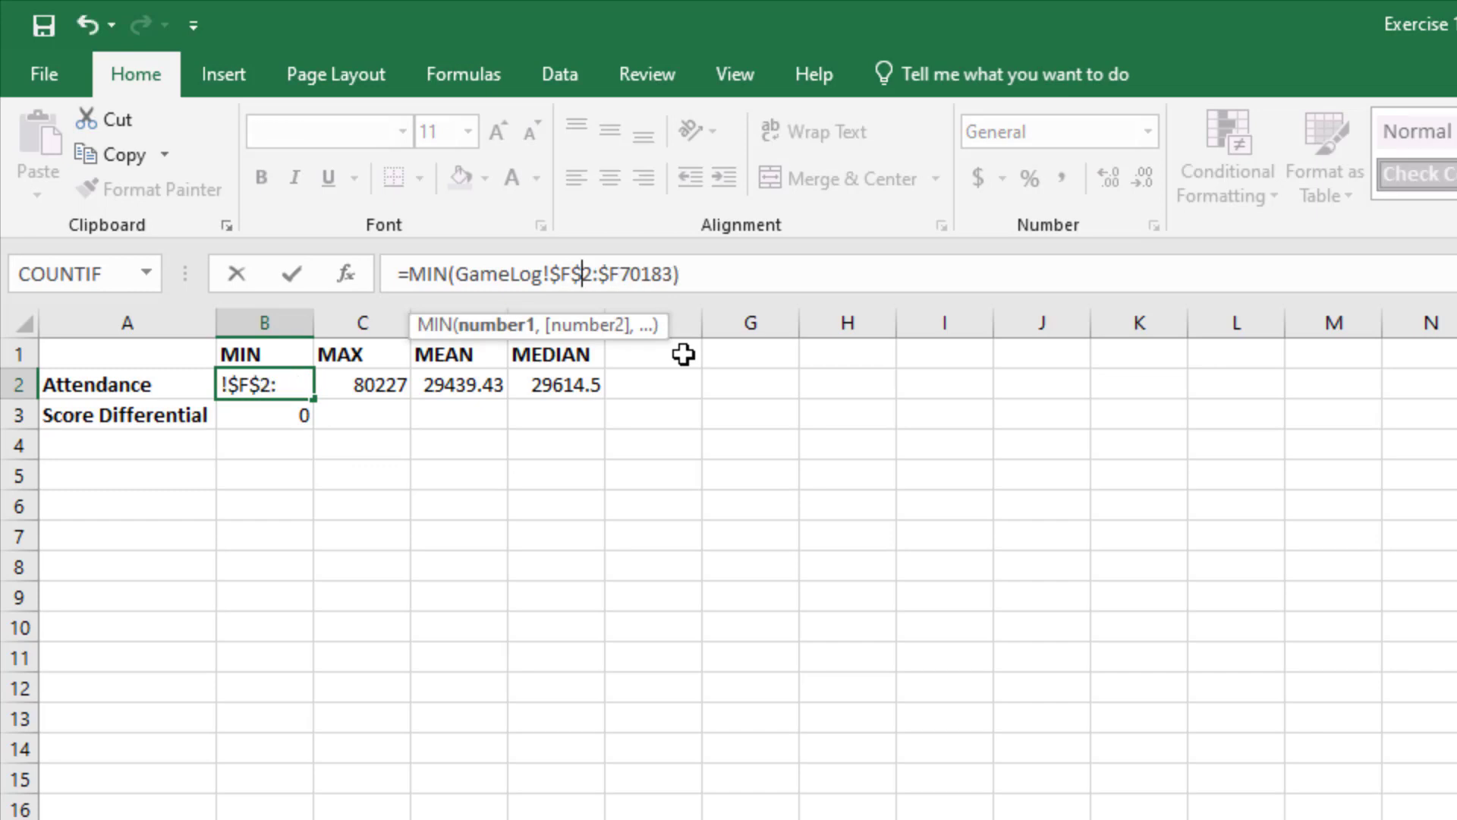
pyautogui.press('Right')
pyautogui.press('Right')
pyautogui.press('Right')
pyautogui.press('Right')
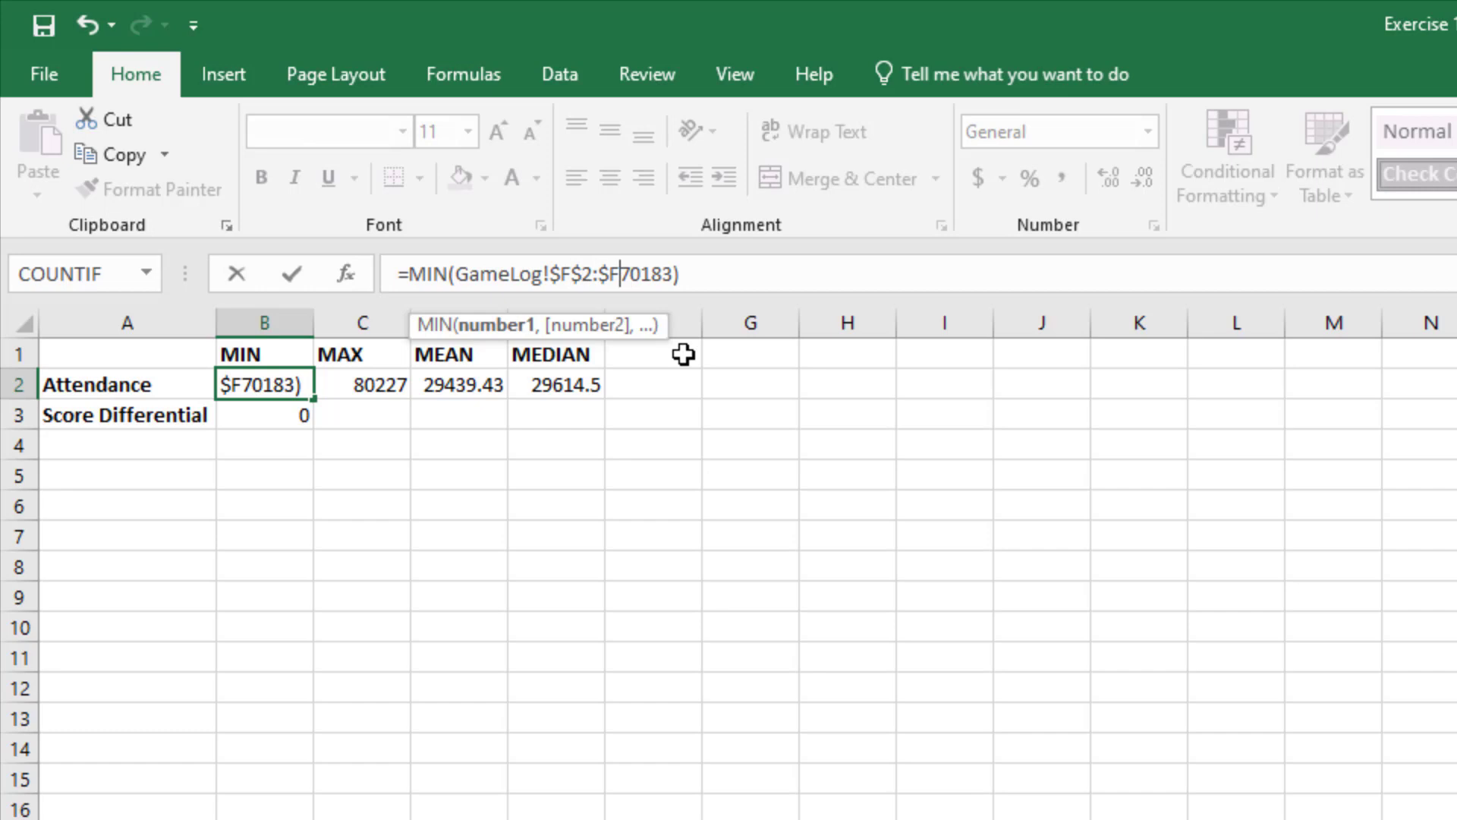
pyautogui.write('$')
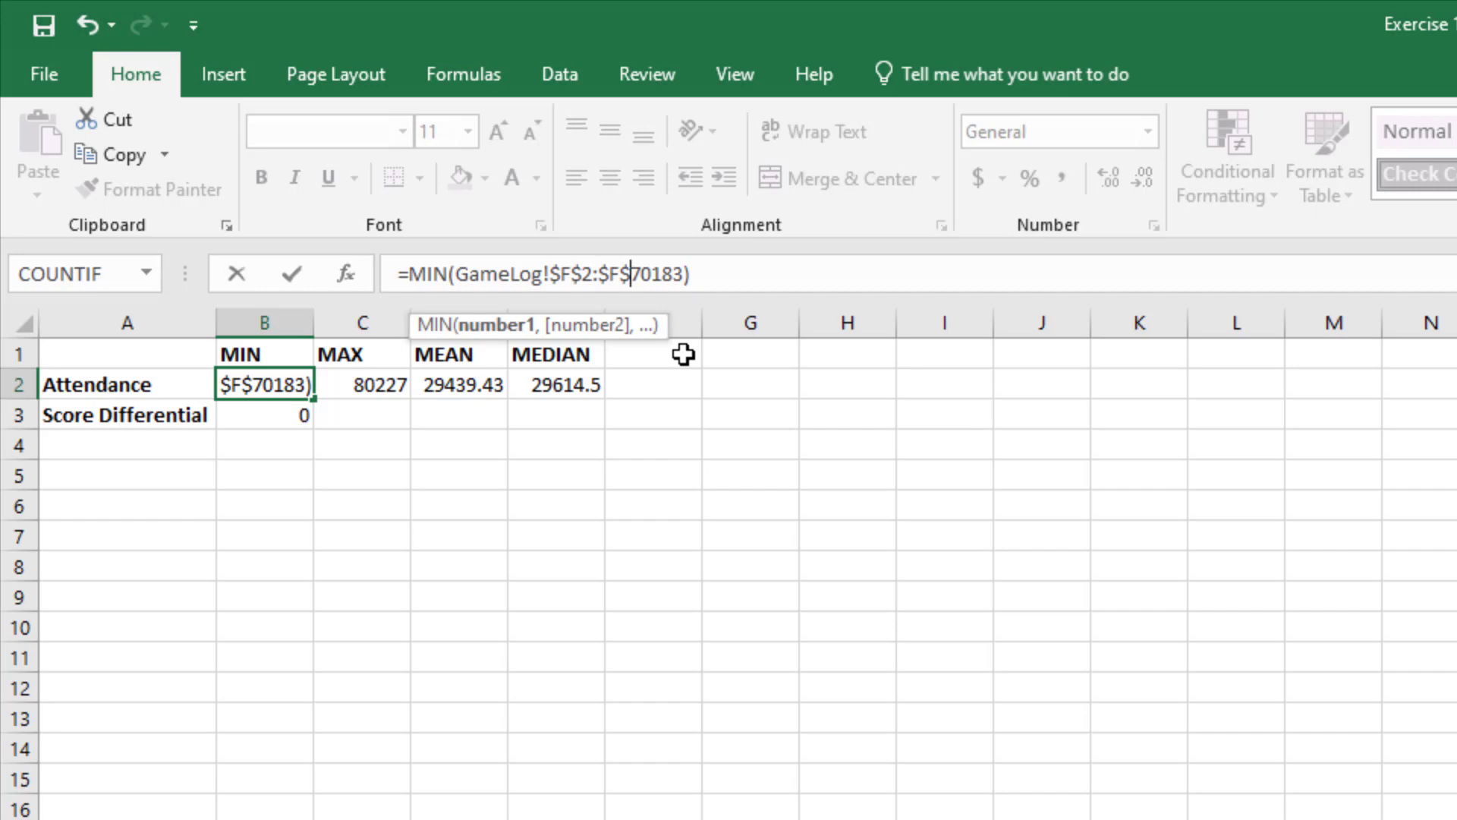
pyautogui.press('Return')
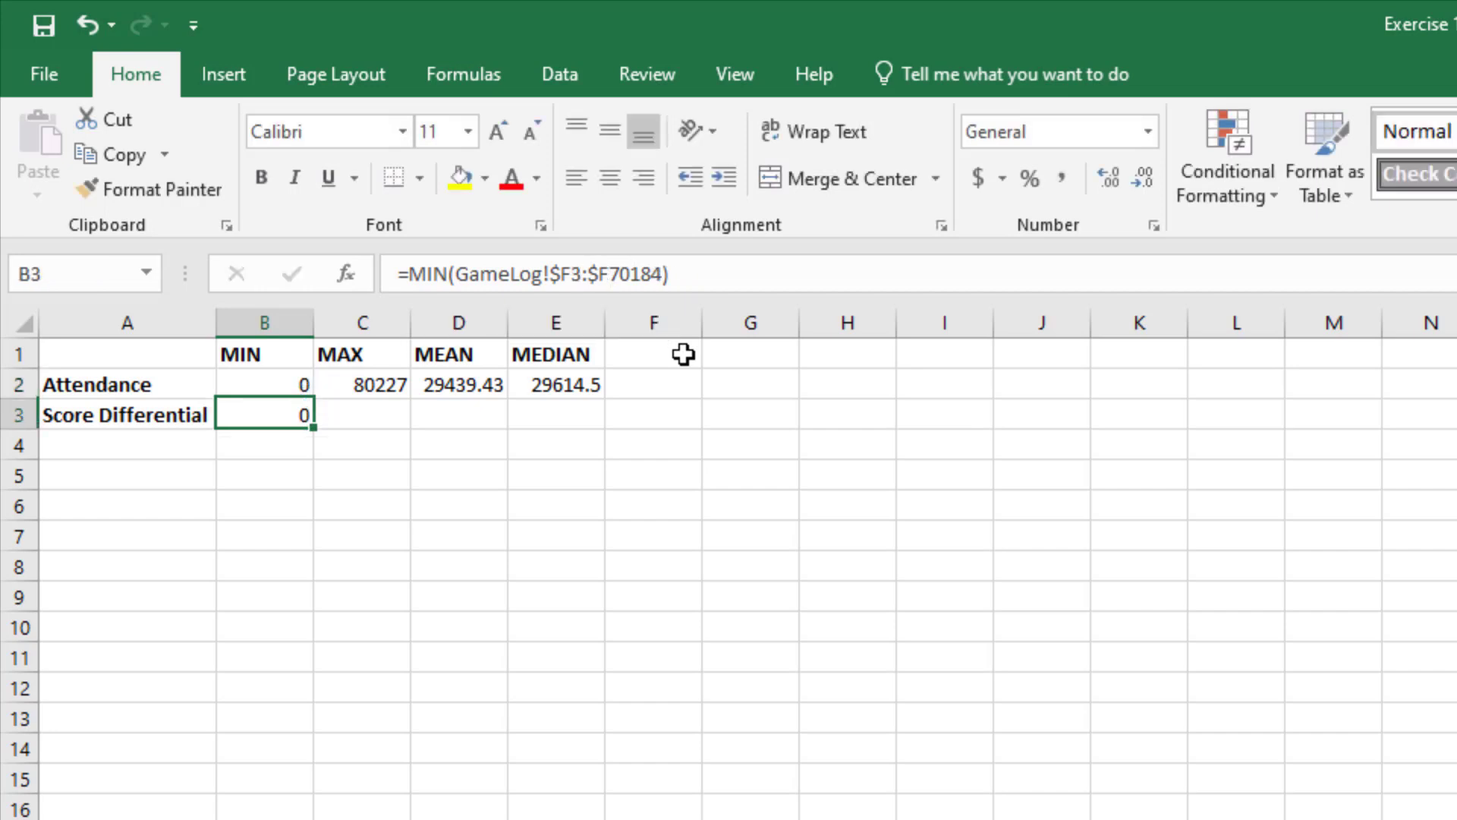
# Step: Fill the absolute MIN formula from B2 down into B3 and compare the two cells' ranges
pyautogui.press('Up')
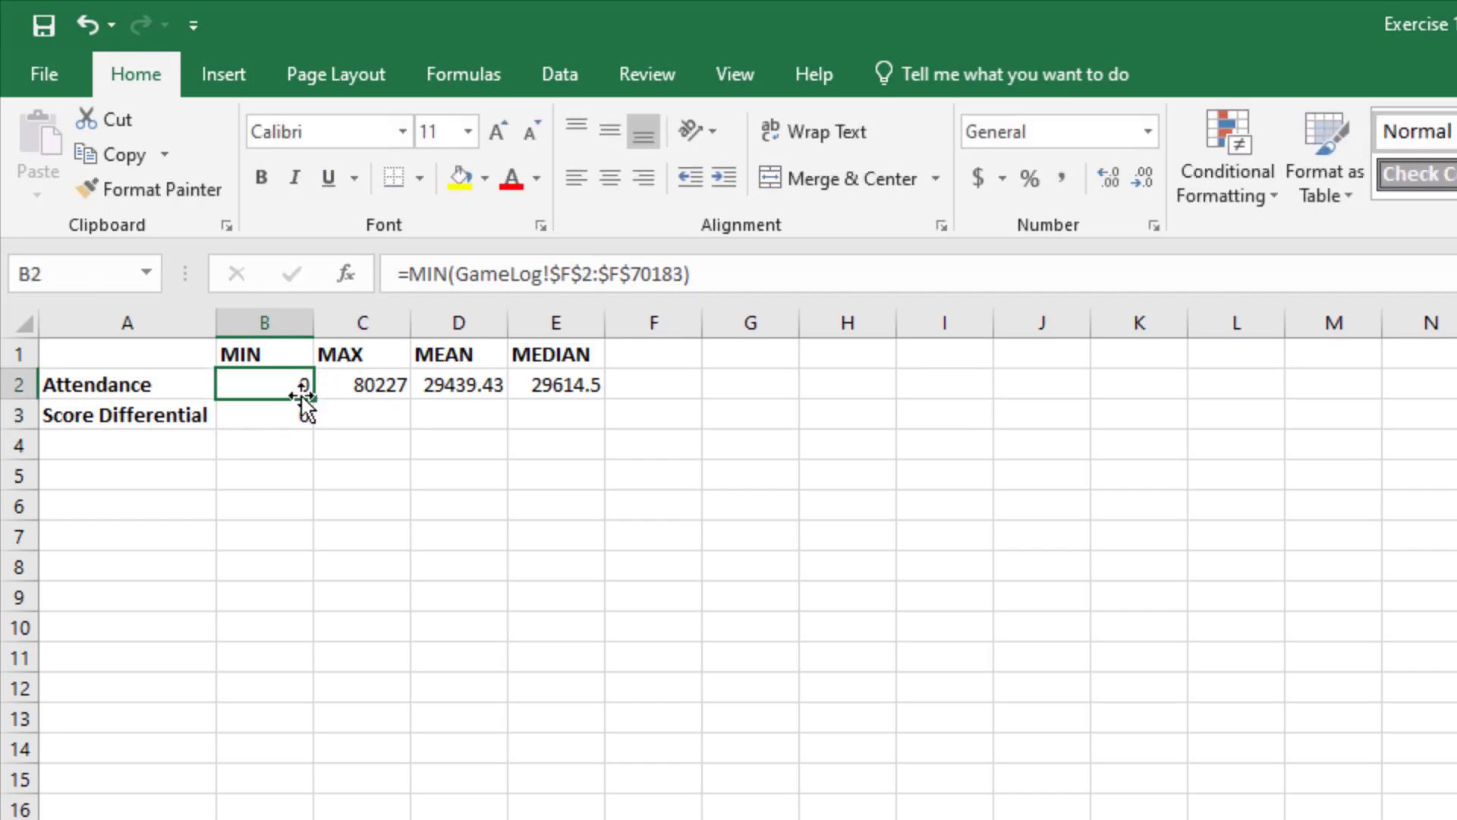
pyautogui.moveTo(313, 399); pyautogui.dragTo(317, 422)
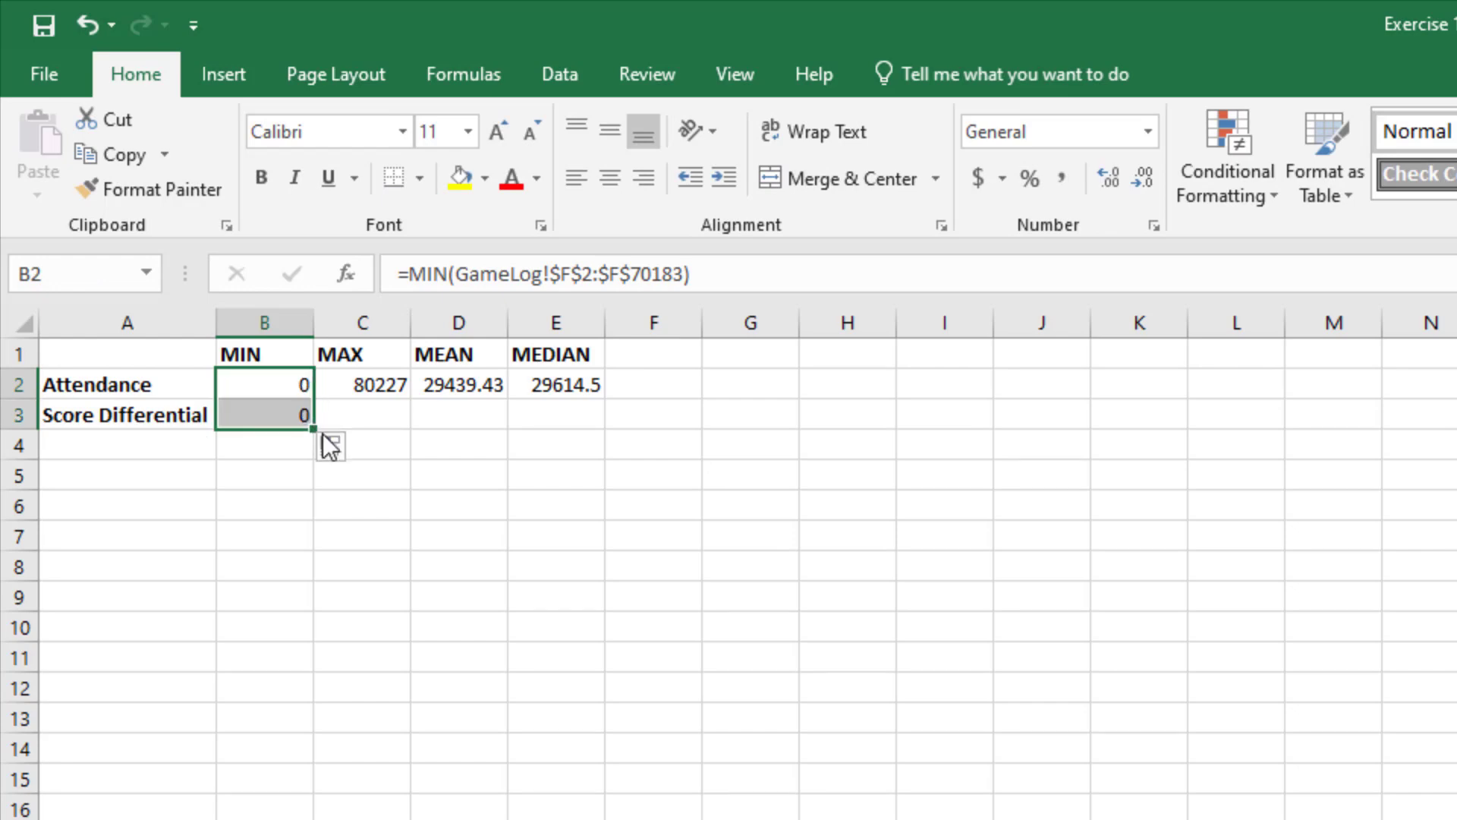
pyautogui.click(244, 415)
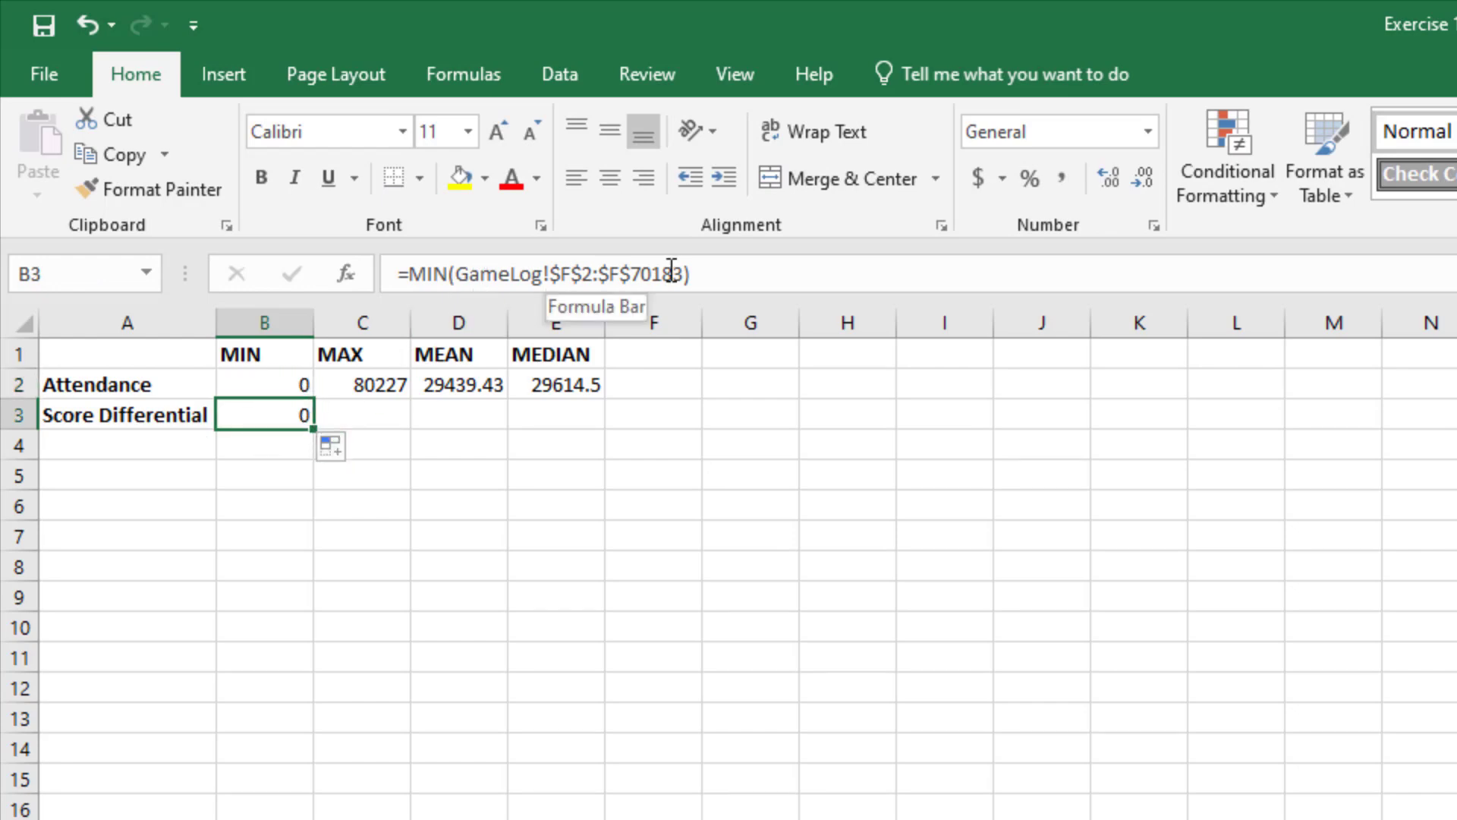
pyautogui.click(269, 385)
pyautogui.click(265, 415)
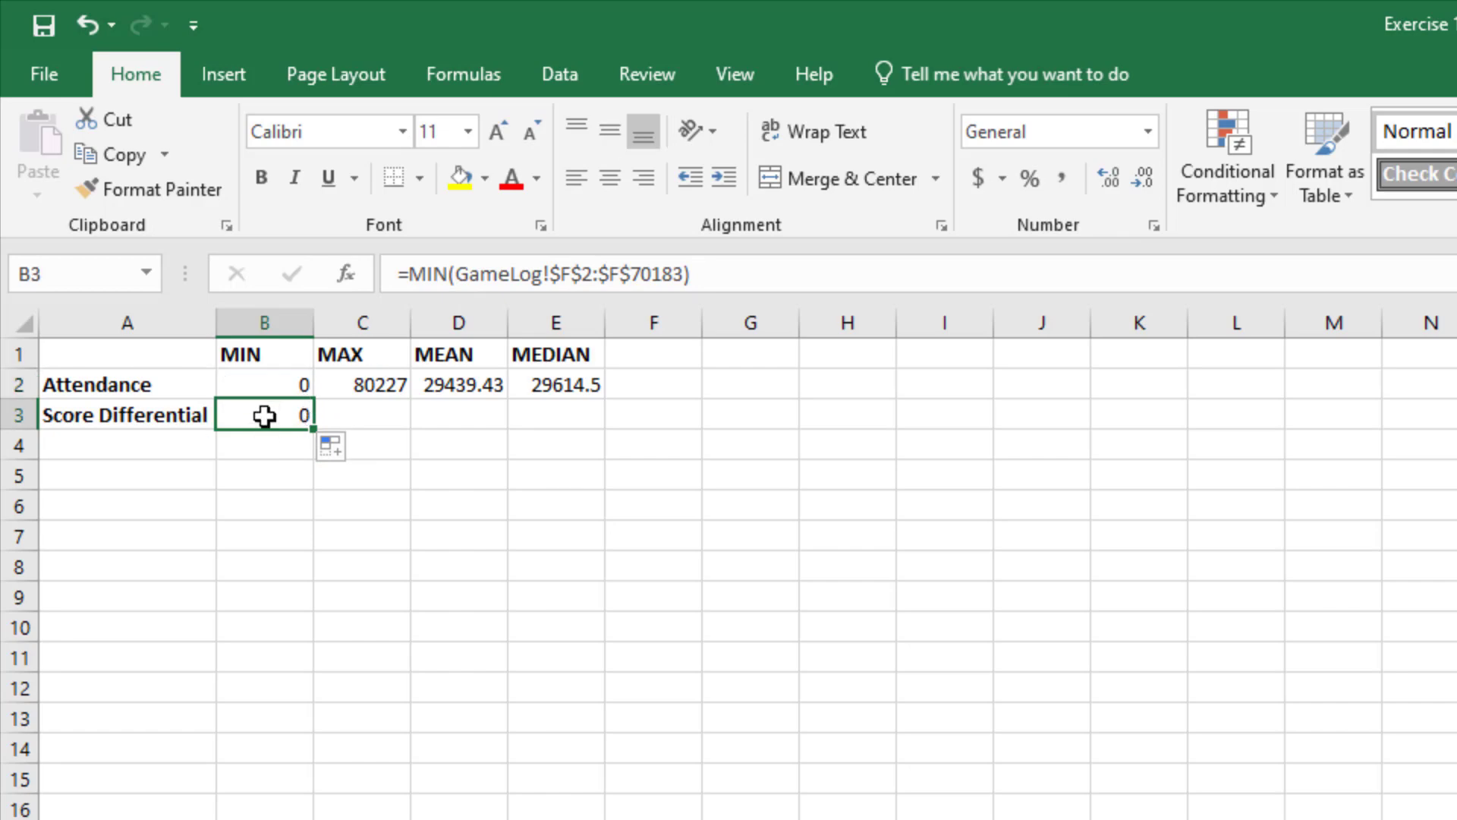
# Step: Point the B3 score differential formula at column K, giving =MIN(GameLog!$K$2:$K$70183)
pyautogui.click(575, 273)
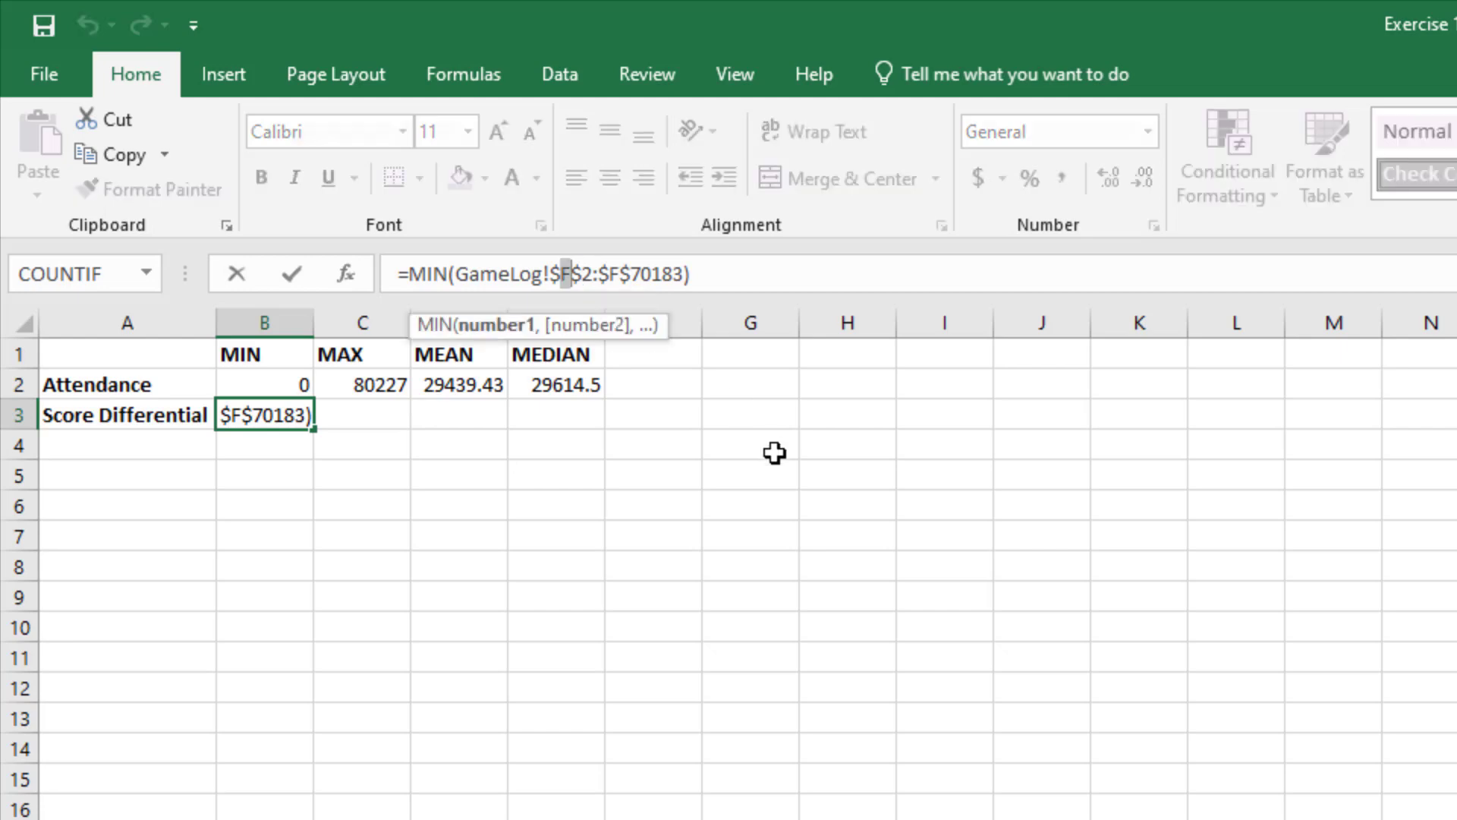
pyautogui.write('K')
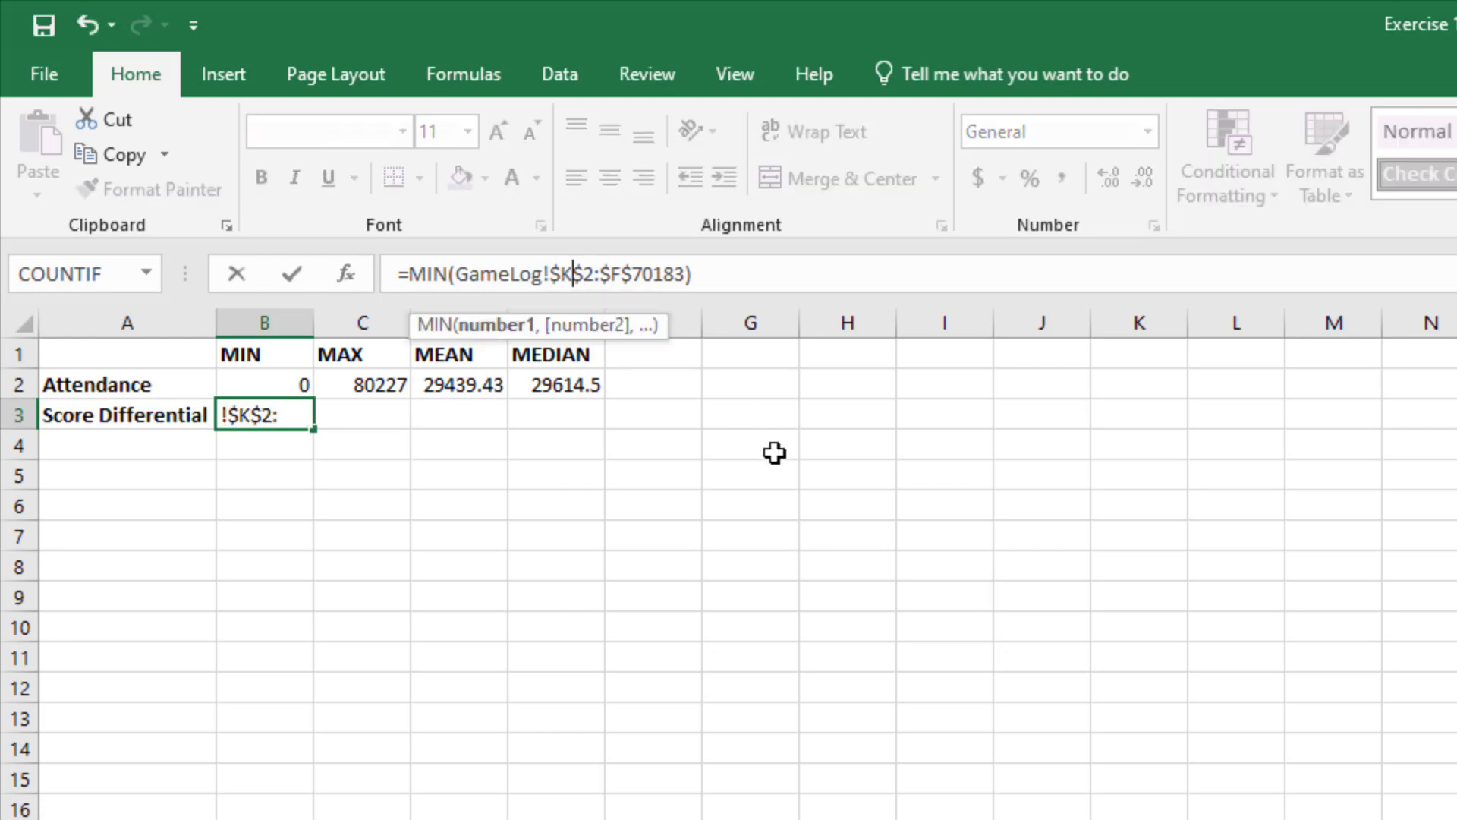
pyautogui.press('Right')
pyautogui.press('Right')
pyautogui.press('Right')
pyautogui.press('Right')
pyautogui.hotkey('shift', 'Right')
pyautogui.write('K')
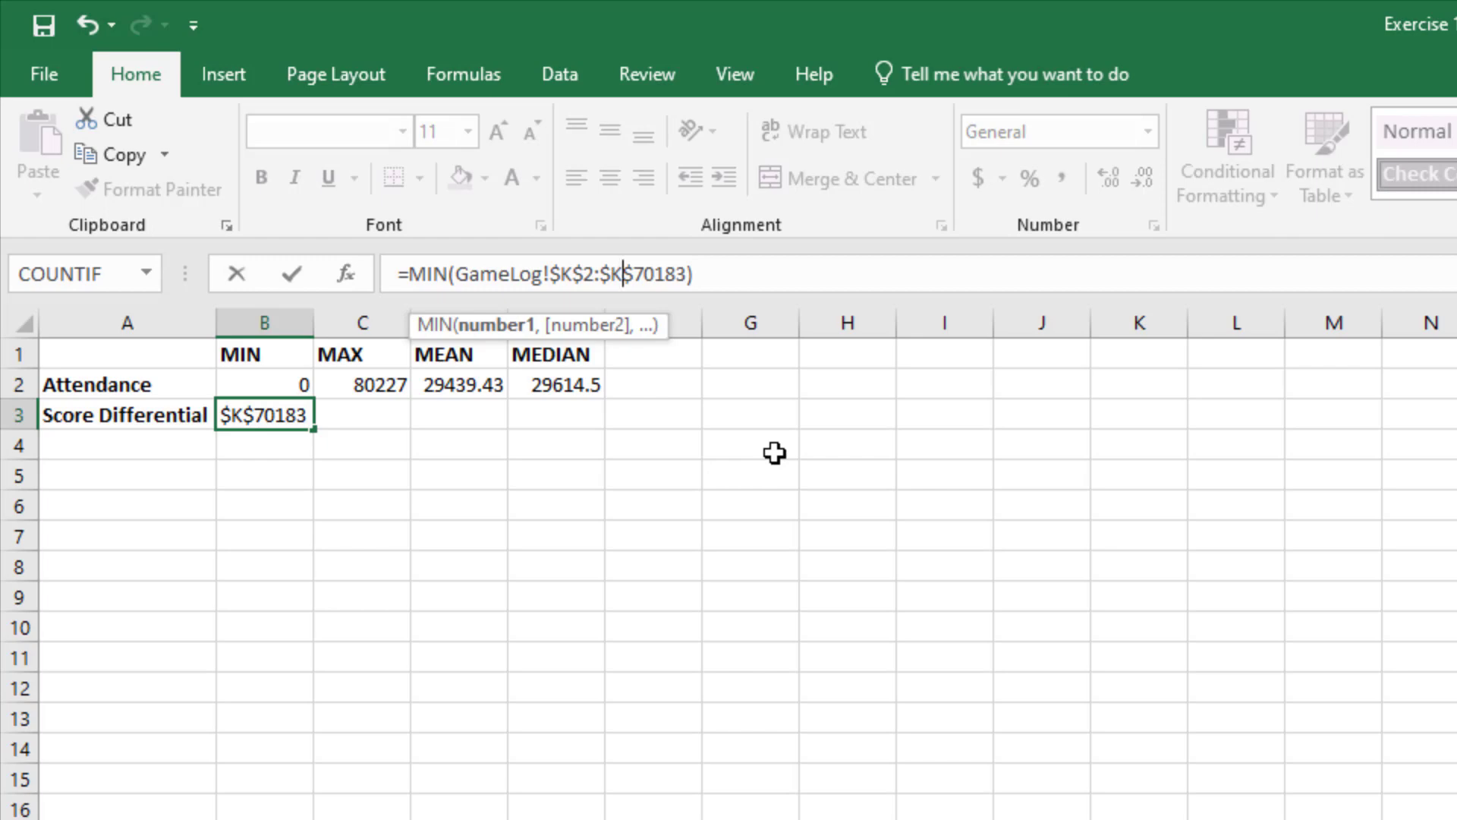
pyautogui.press('Return')
# Step: Fill the score differential MIN formula from B3 across through E3
pyautogui.press('Up')
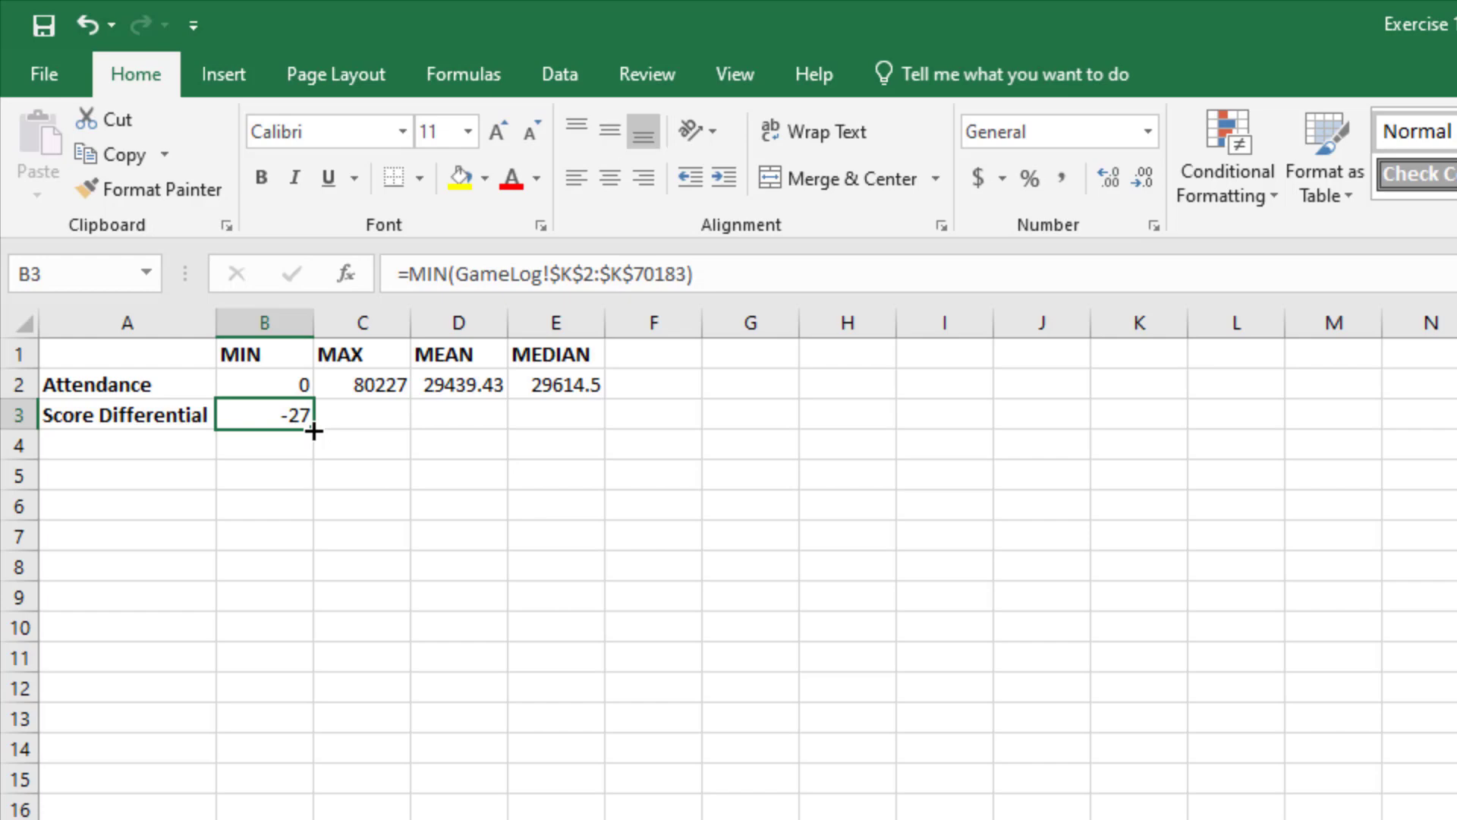
pyautogui.moveTo(313, 431); pyautogui.dragTo(581, 416)
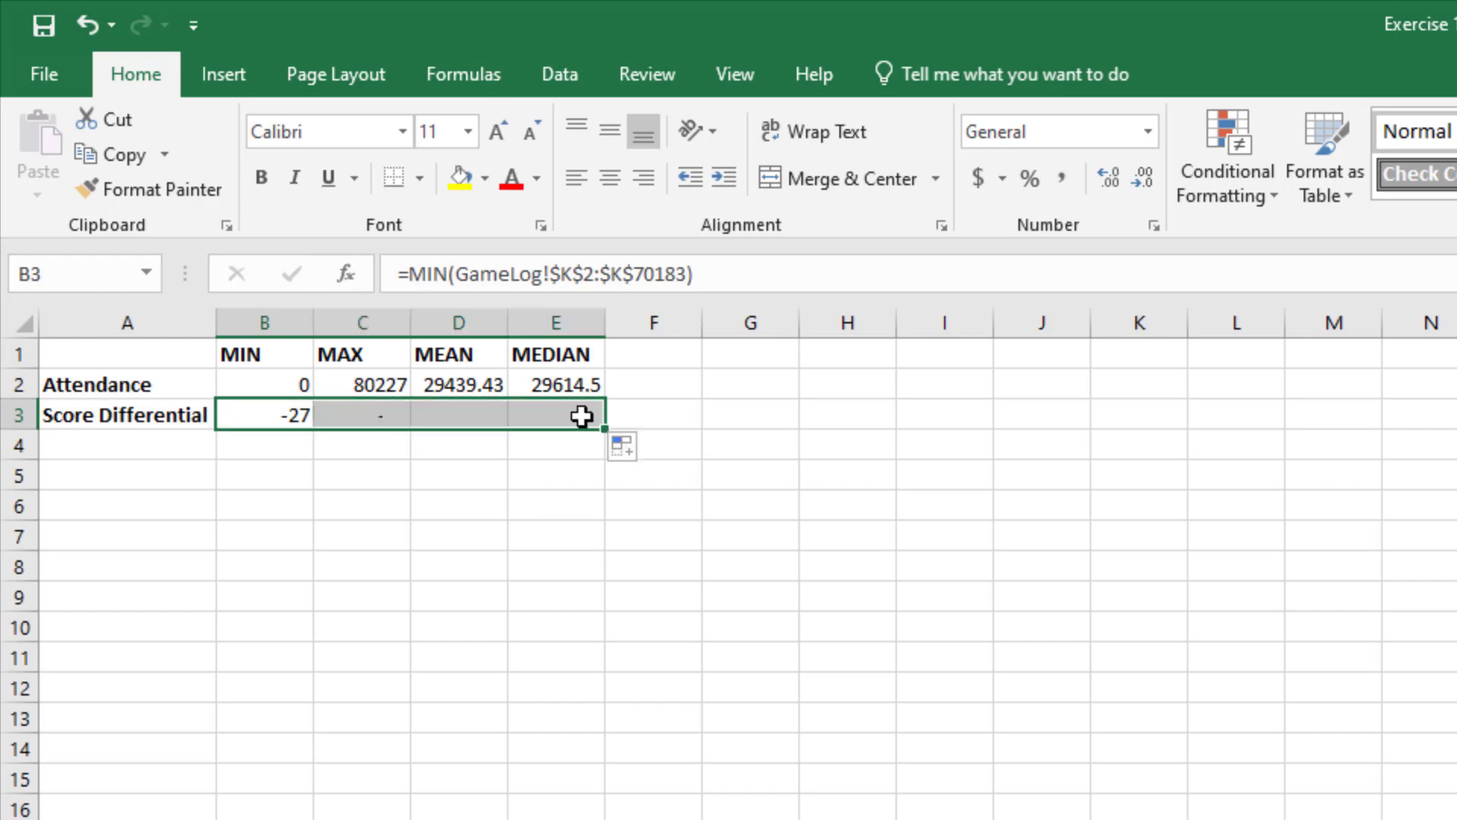
pyautogui.click(266, 420)
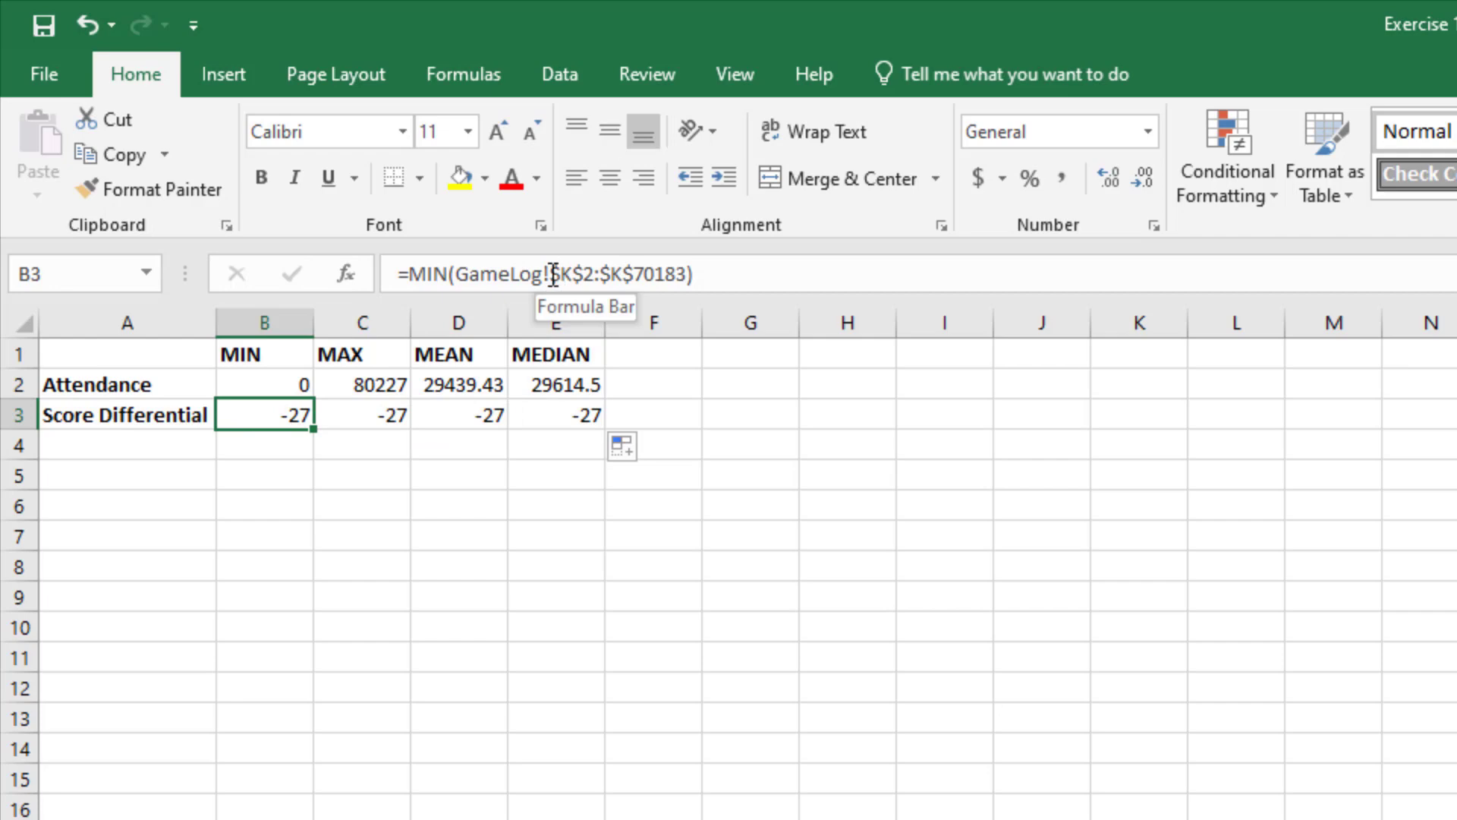
# Step: Replace the function in C3 with MAX, giving =MAX(GameLog!$K$2:$K$70183)
pyautogui.click(345, 413)
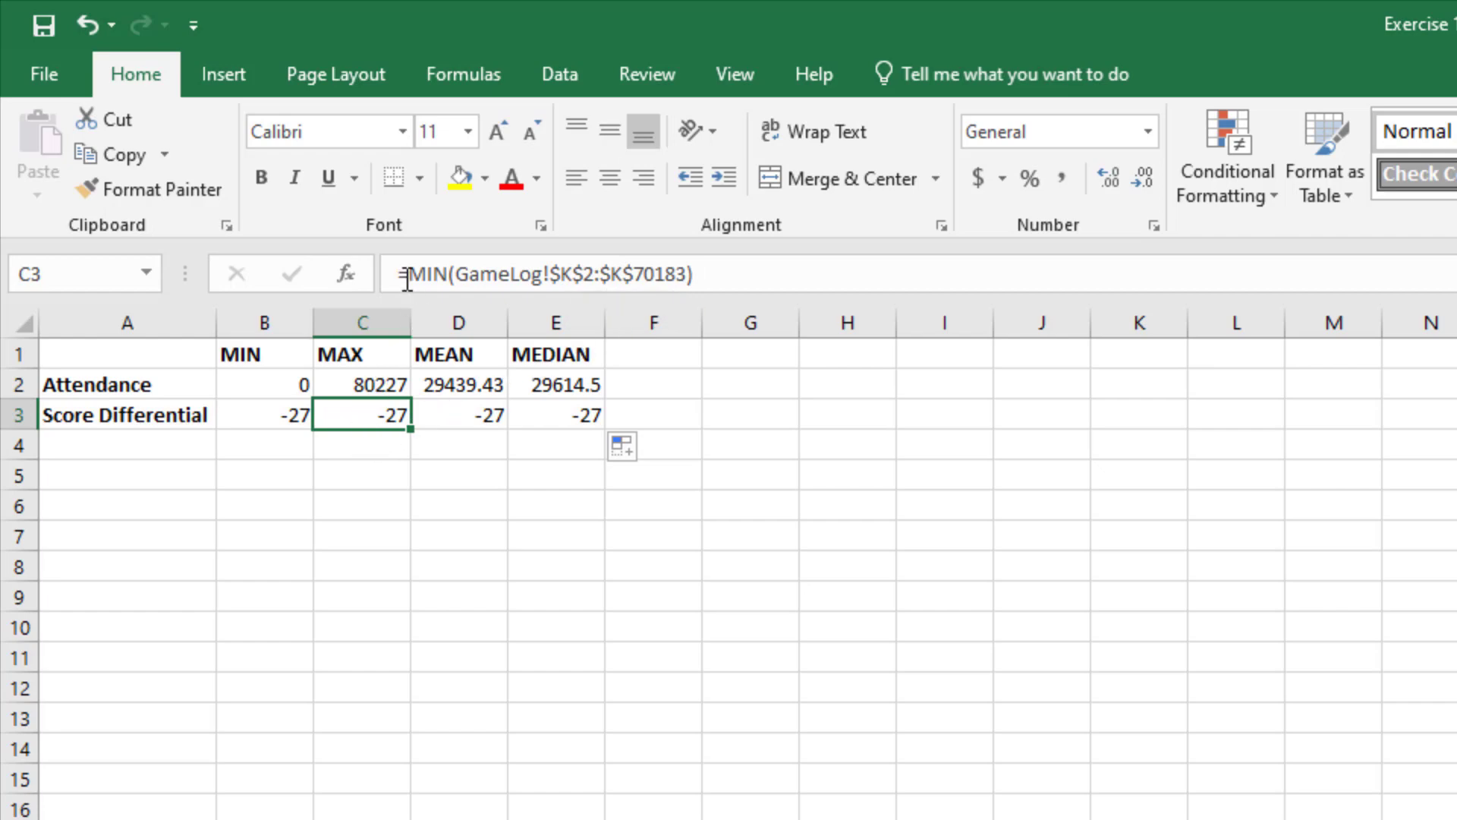
pyautogui.moveTo(408, 274); pyautogui.dragTo(447, 275)
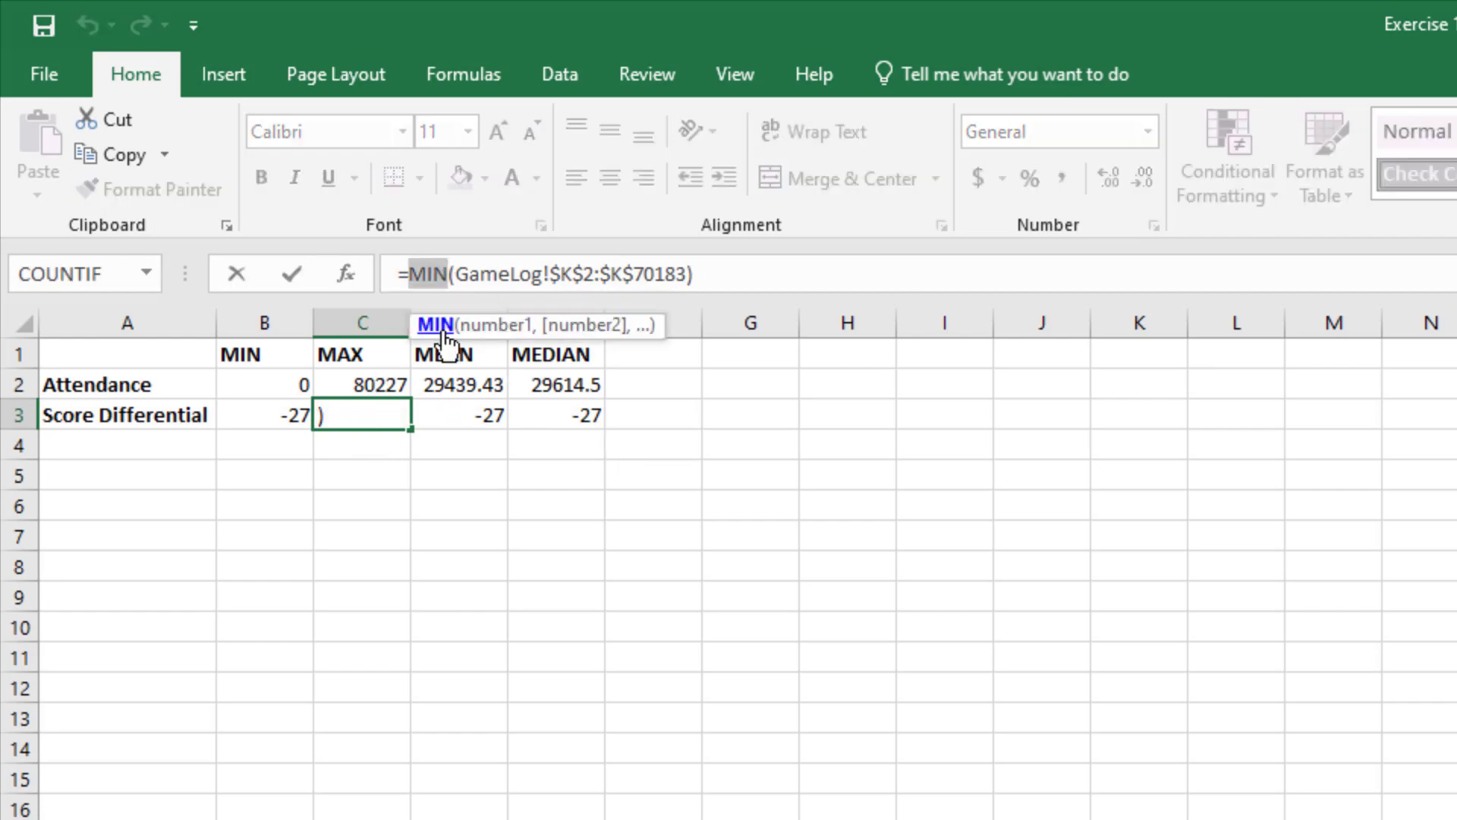
pyautogui.write('max')
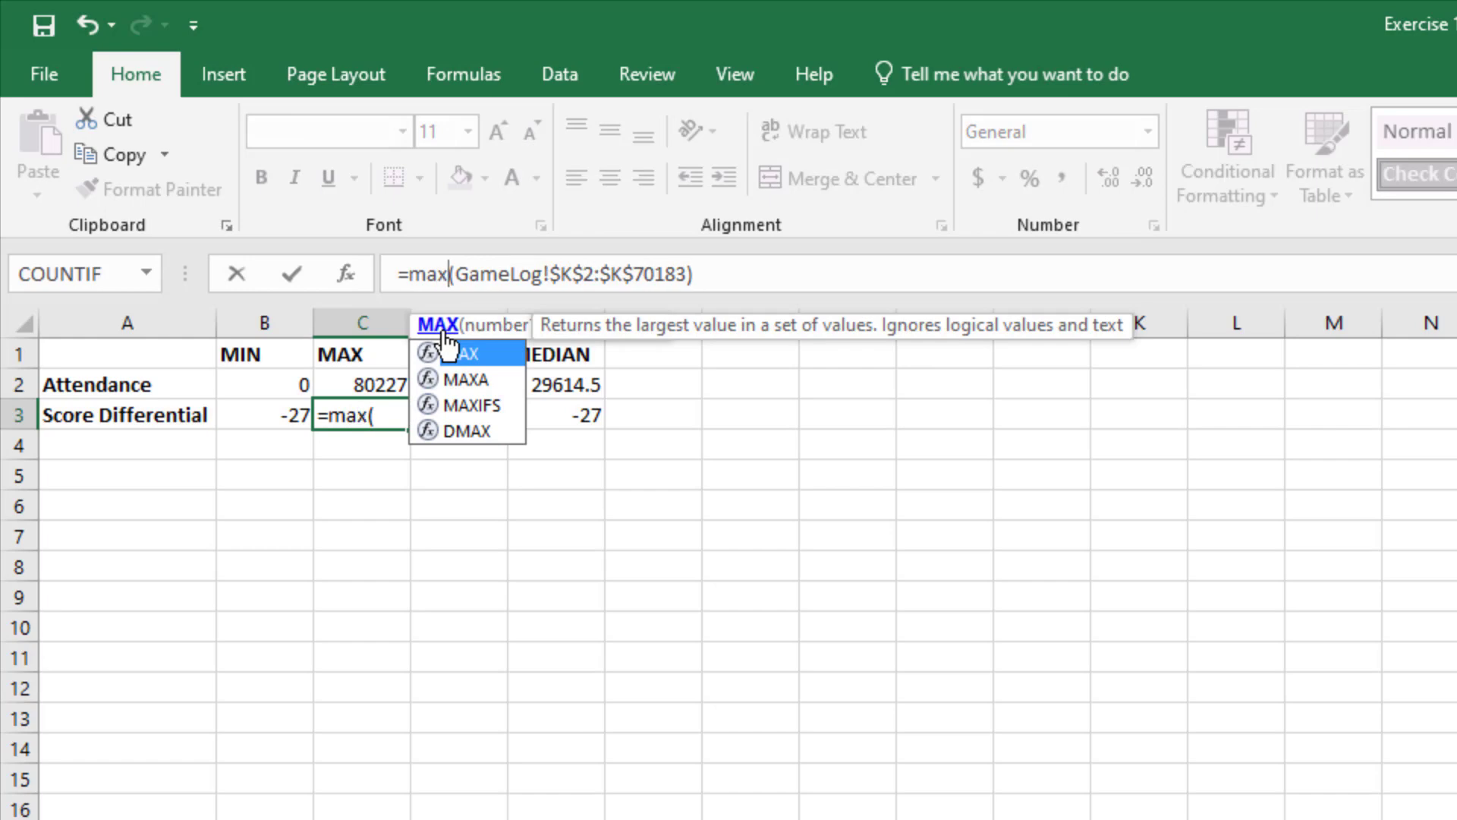
pyautogui.press('Return')
# Step: Replace the function in D3 with AVERAGE, giving =AVERAGE(GameLog!$K$2:$K$70183)
pyautogui.press('Up')
pyautogui.press('Right')
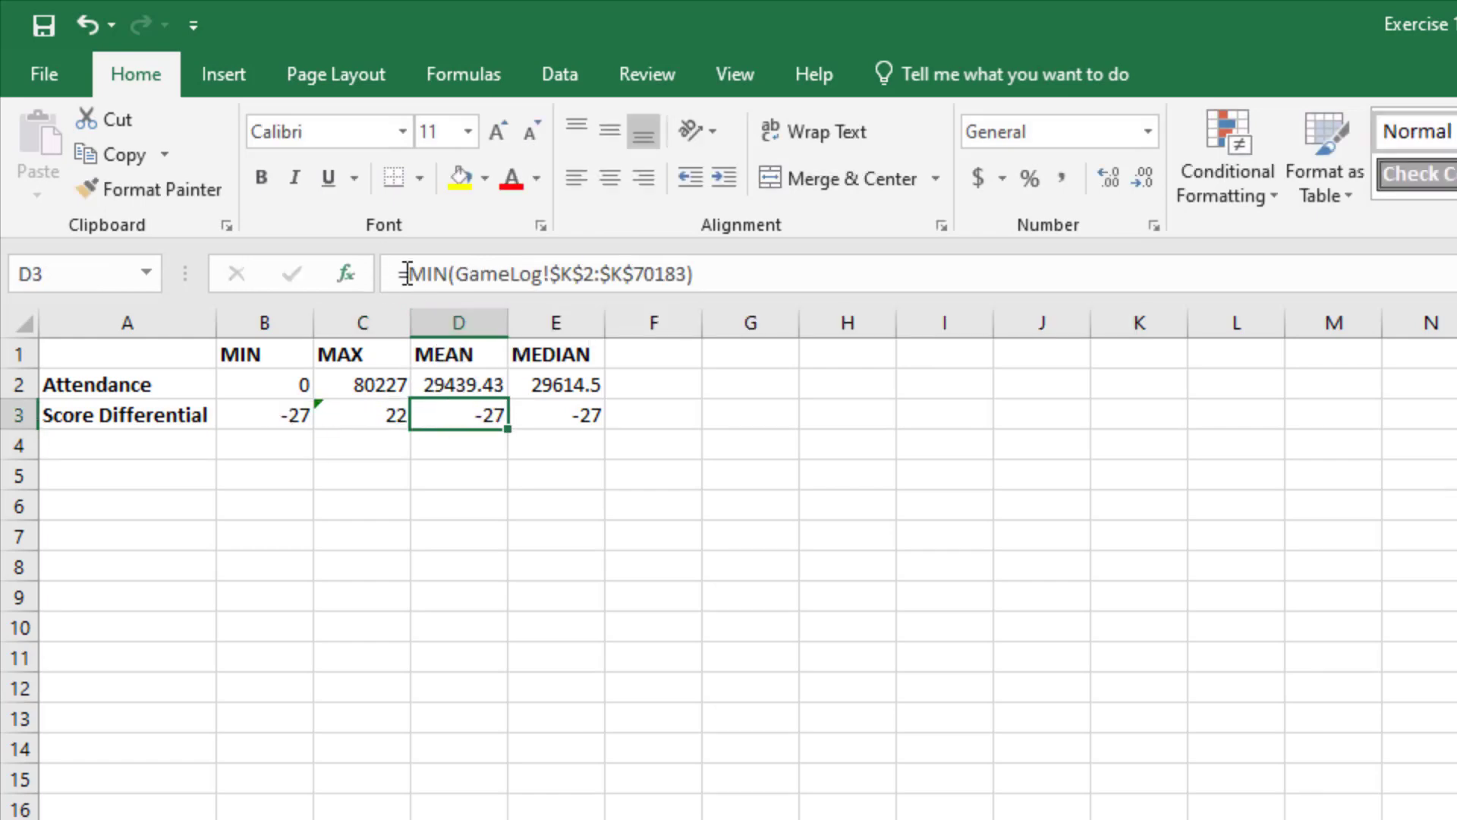
pyautogui.moveTo(408, 274); pyautogui.dragTo(449, 275)
pyautogui.write('avereag')
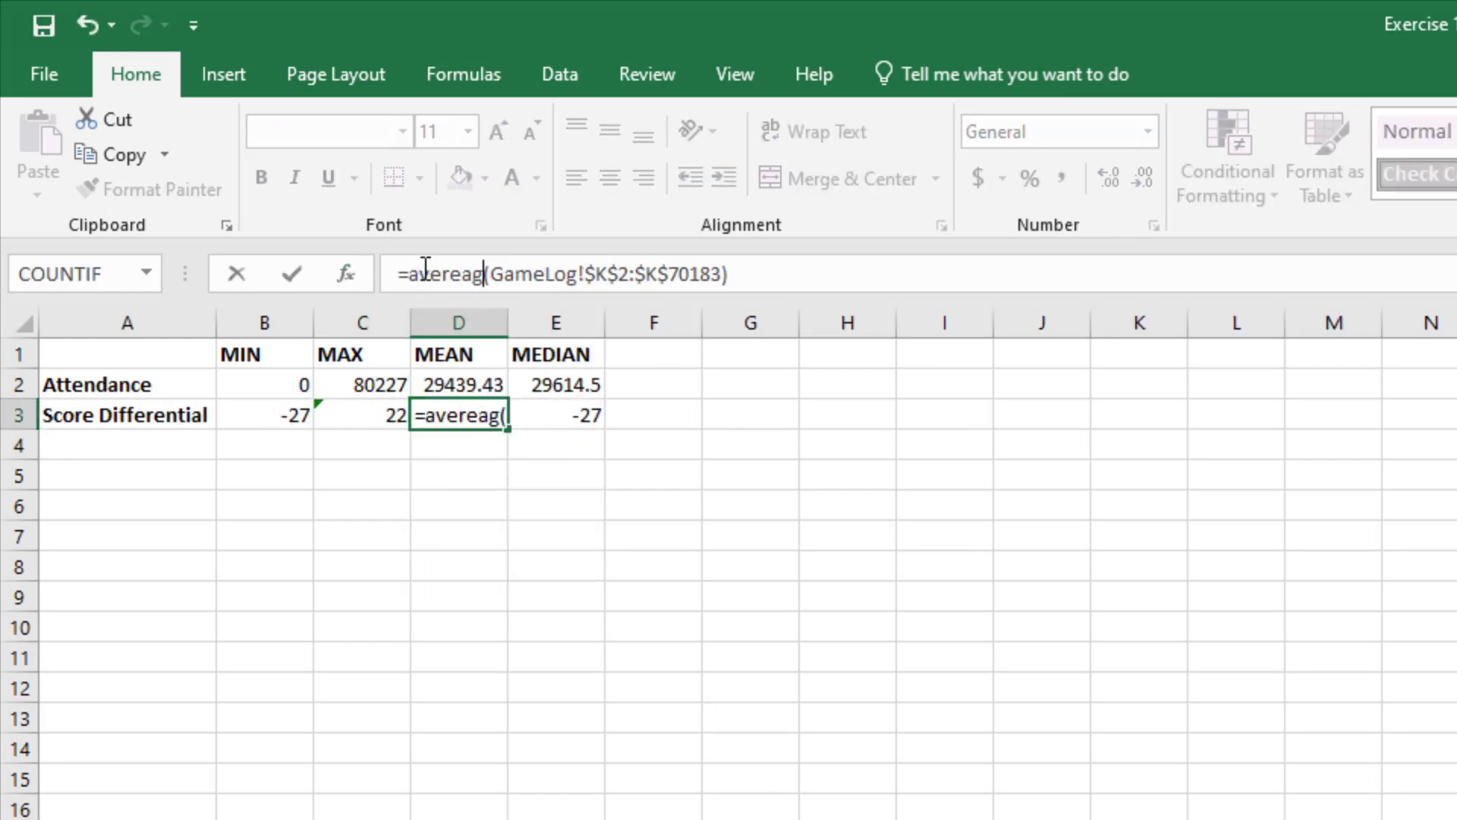
pyautogui.press('BackSpace')
pyautogui.press('BackSpace')
pyautogui.press('BackSpace')
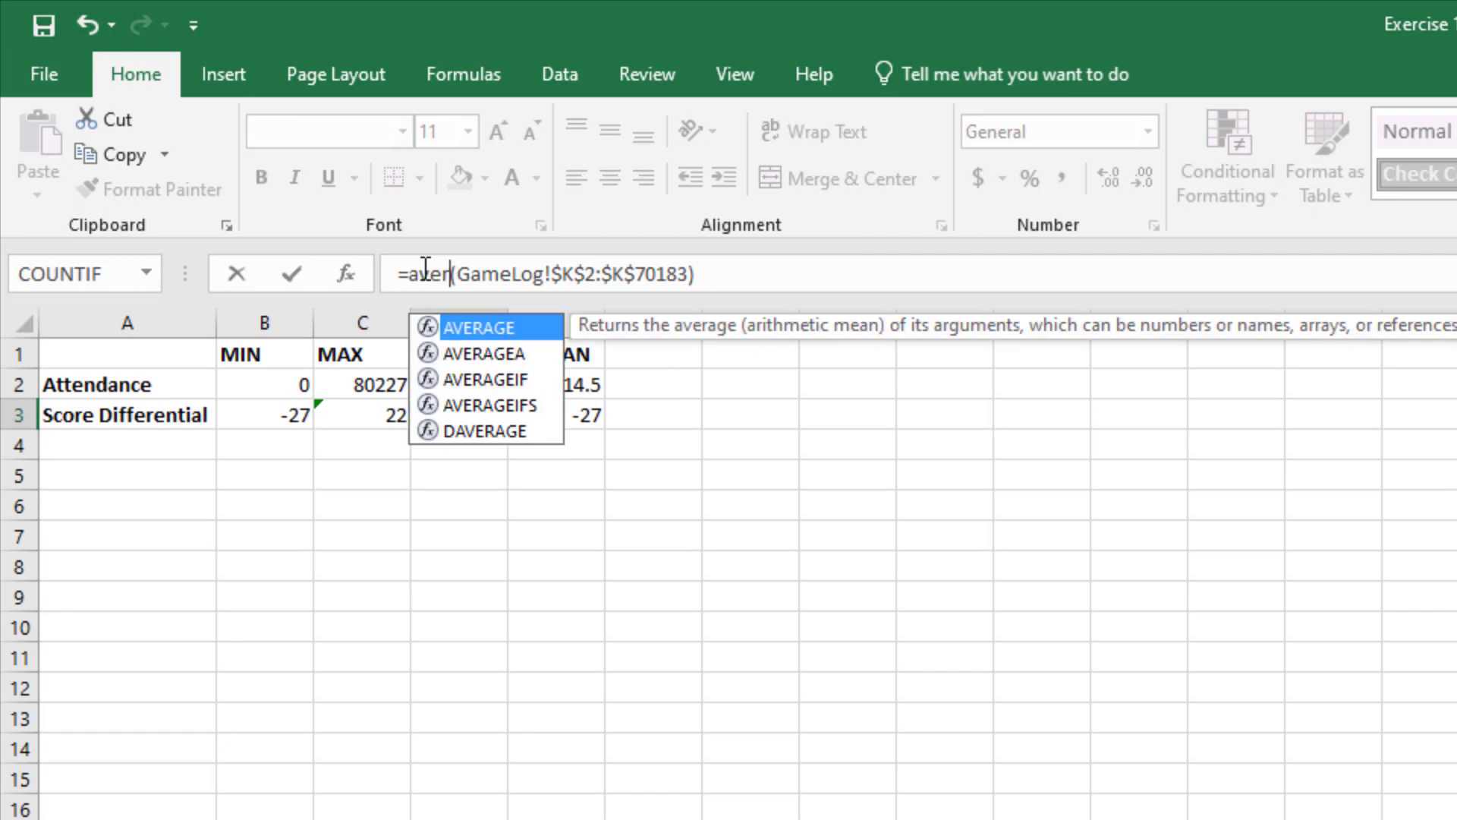
pyautogui.press('Tab')
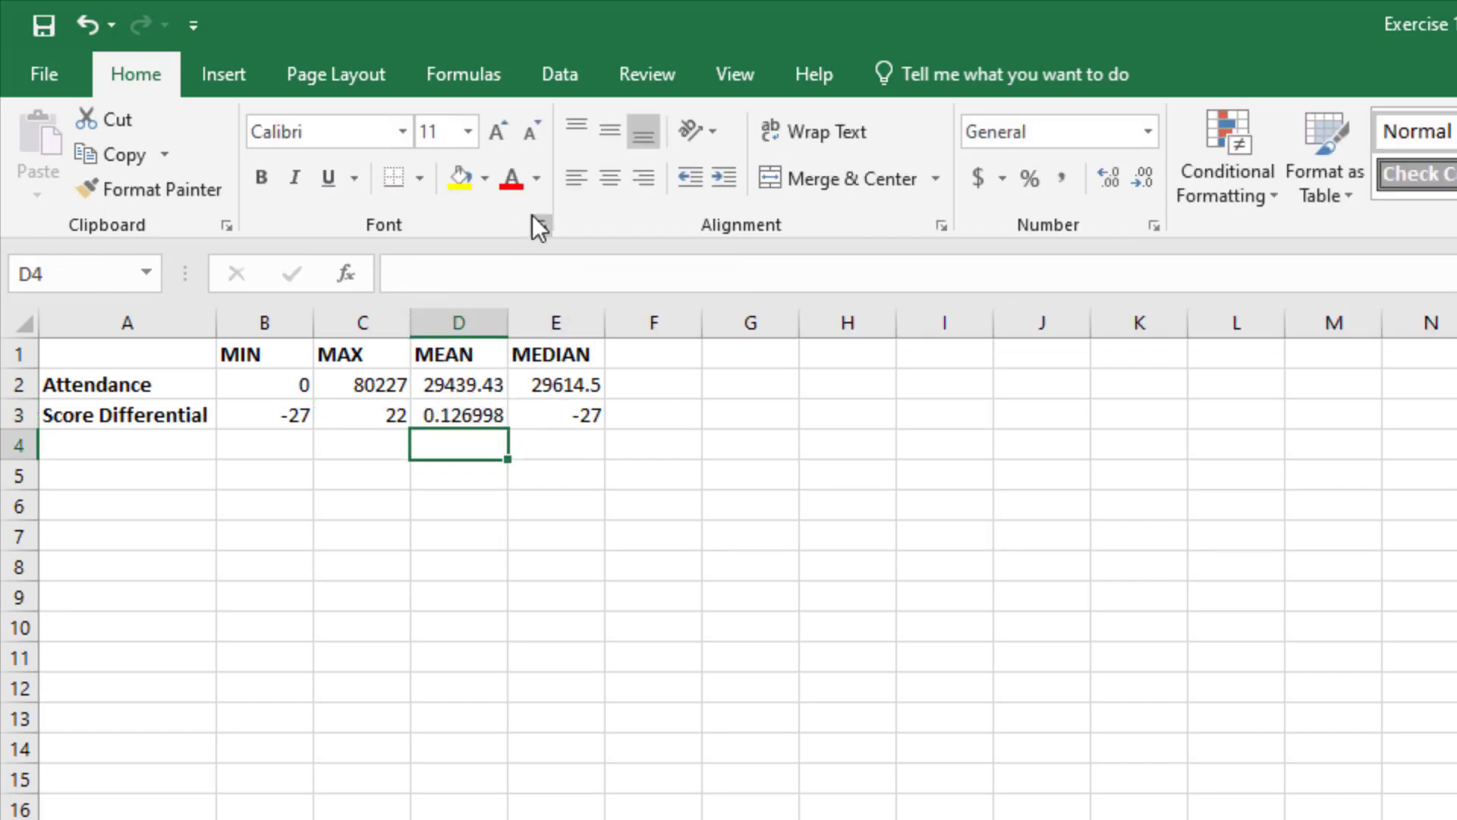
# Step: Replace the function in E3 with MEDIAN, giving =MEDIAN(GameLog!$K$2:$K$70183)
pyautogui.click(569, 416)
pyautogui.doubleClick(430, 275)
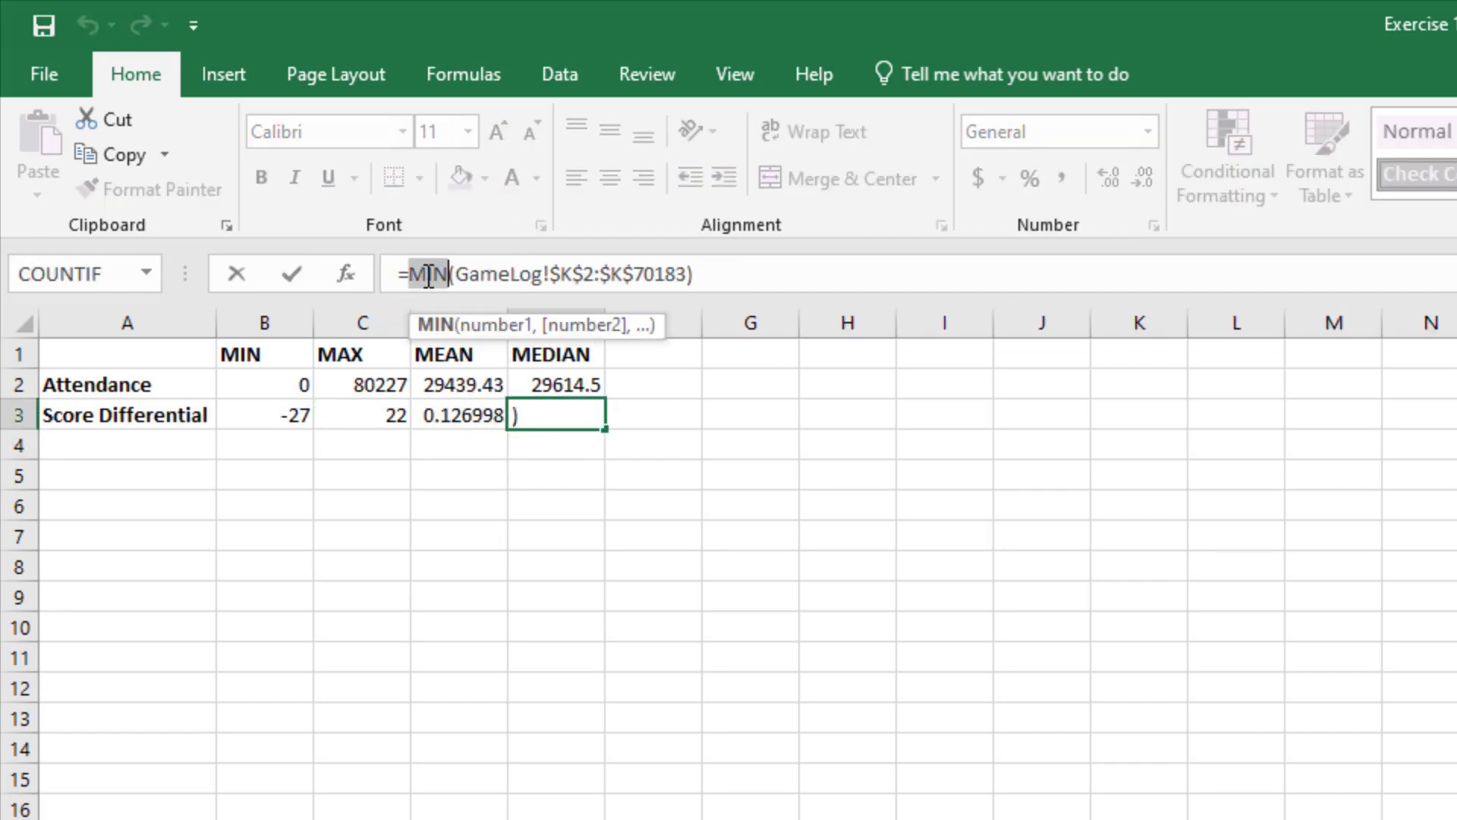
pyautogui.write('mead')
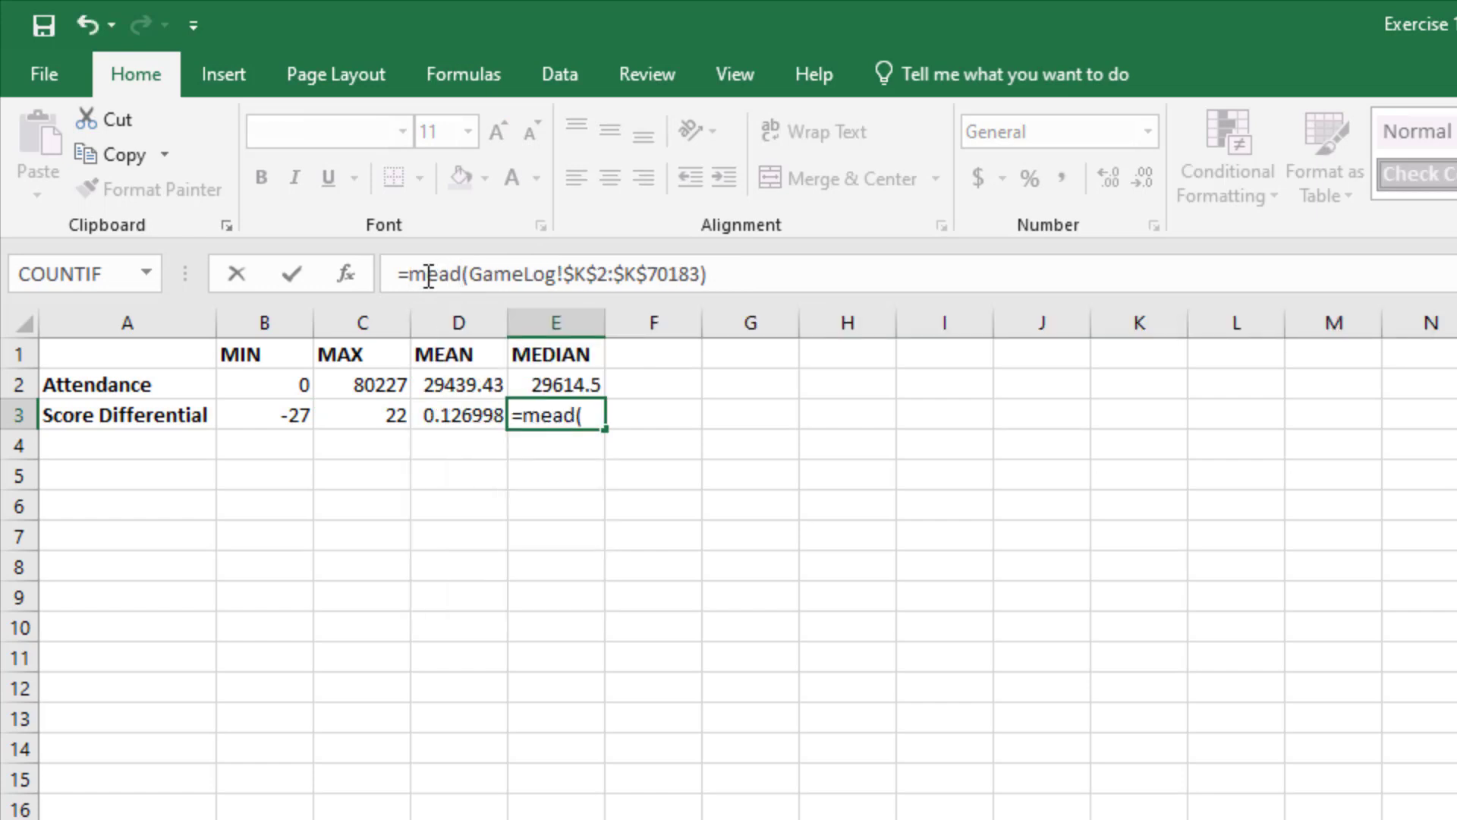
pyautogui.press('BackSpace')
pyautogui.press('BackSpace')
pyautogui.press('Return')
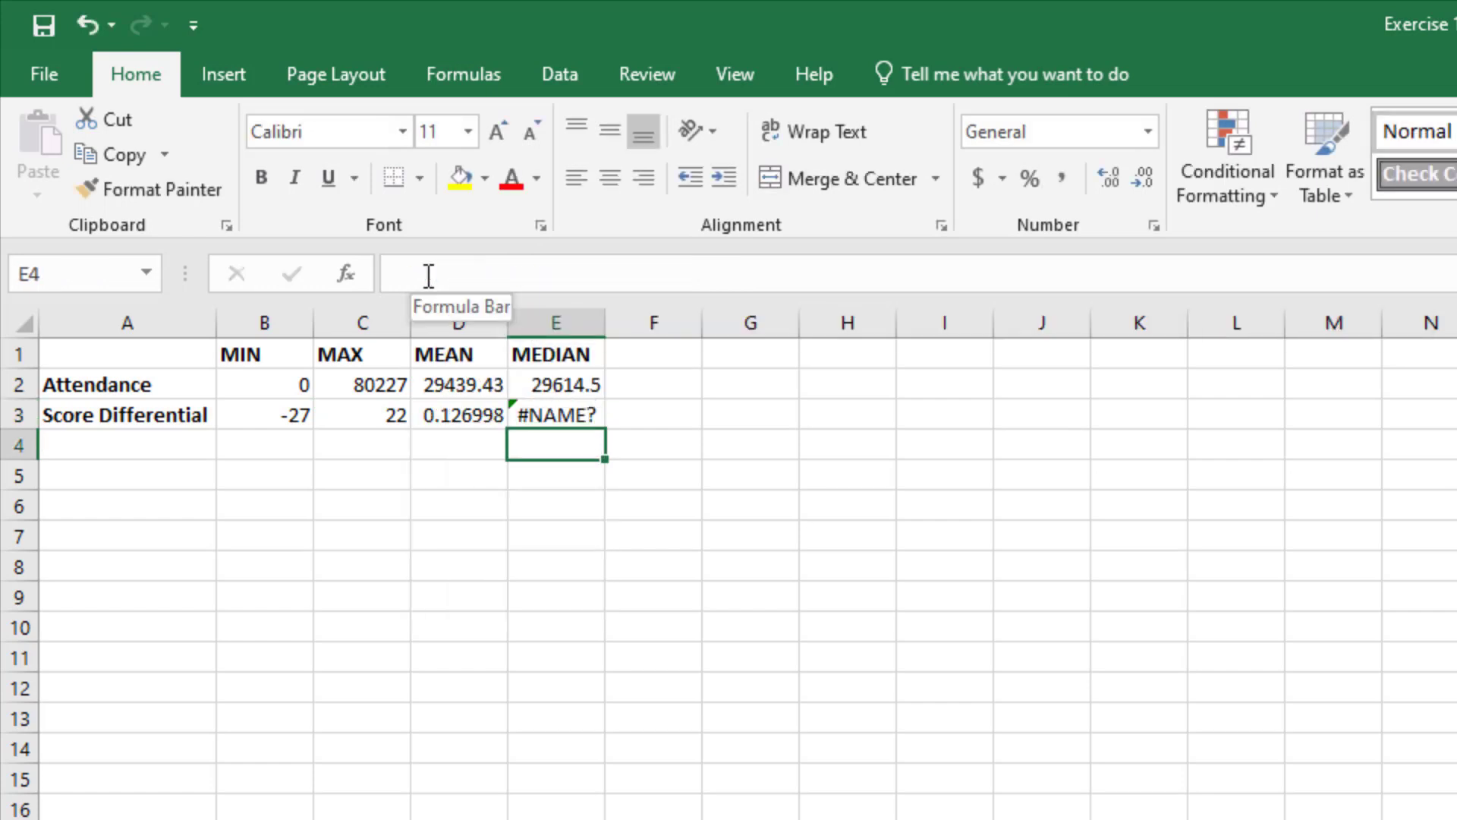
pyautogui.press('Up')
pyautogui.click(429, 277)
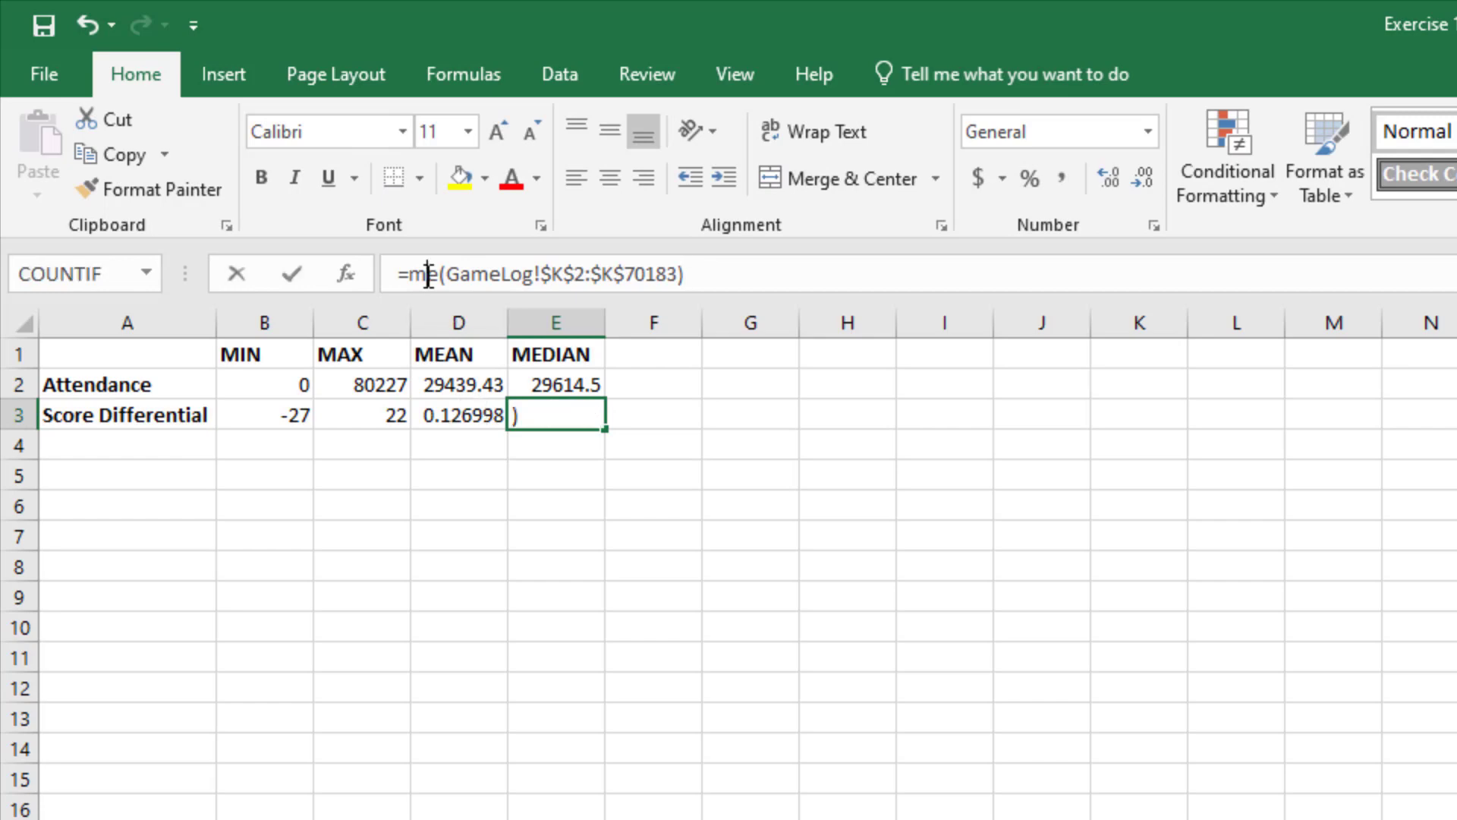
pyautogui.write('dian')
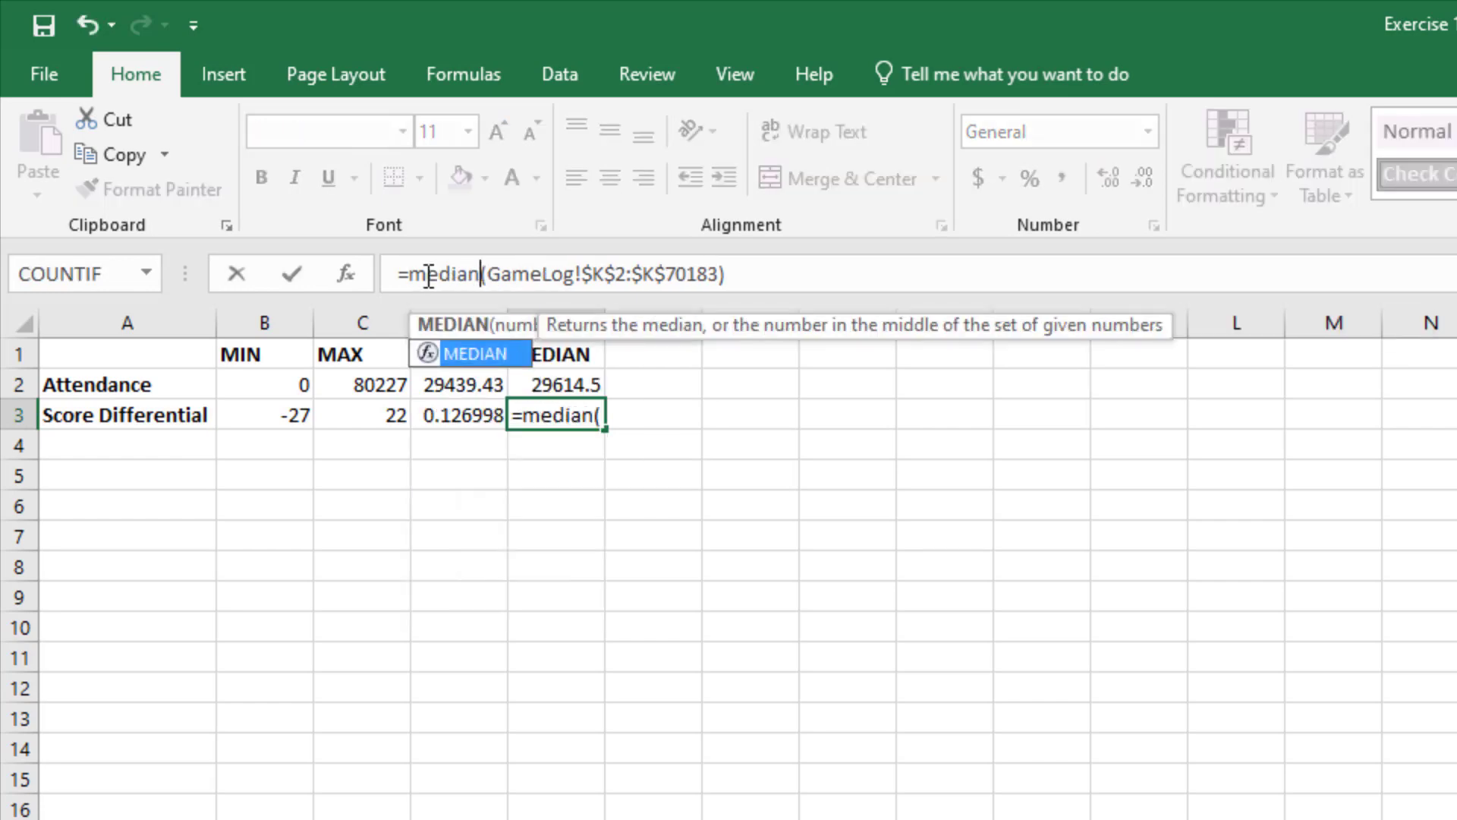
pyautogui.press('Return')
# Step: Review the score differential formulas across B3 through E3, checking each function and its GameLog column K range
pyautogui.press('Up')
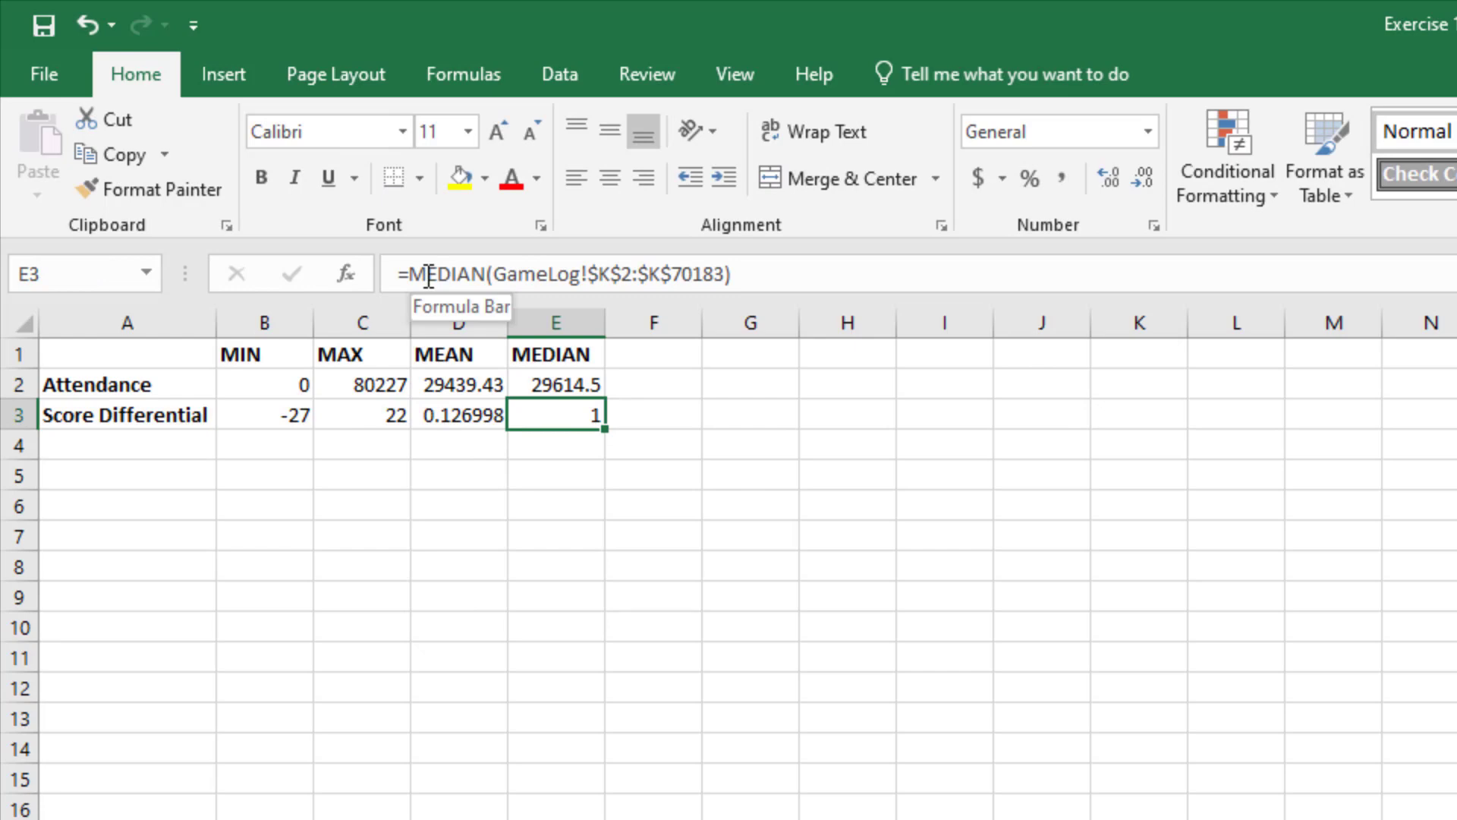
pyautogui.press('Left')
pyautogui.press('Left')
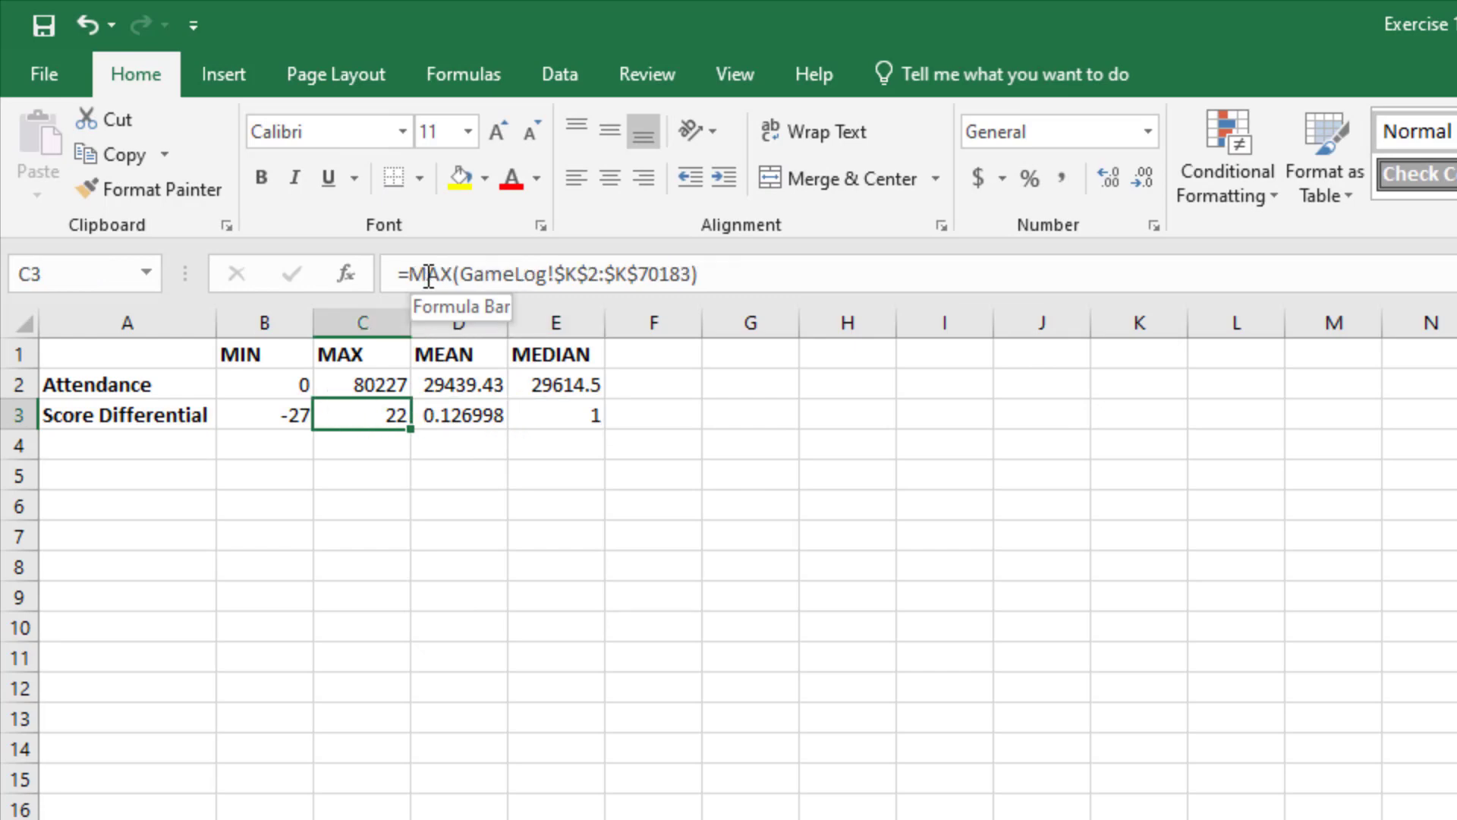
pyautogui.press('Left')
pyautogui.press('Right')
pyautogui.press('Right')
pyautogui.press('Right')
pyautogui.press('Right')
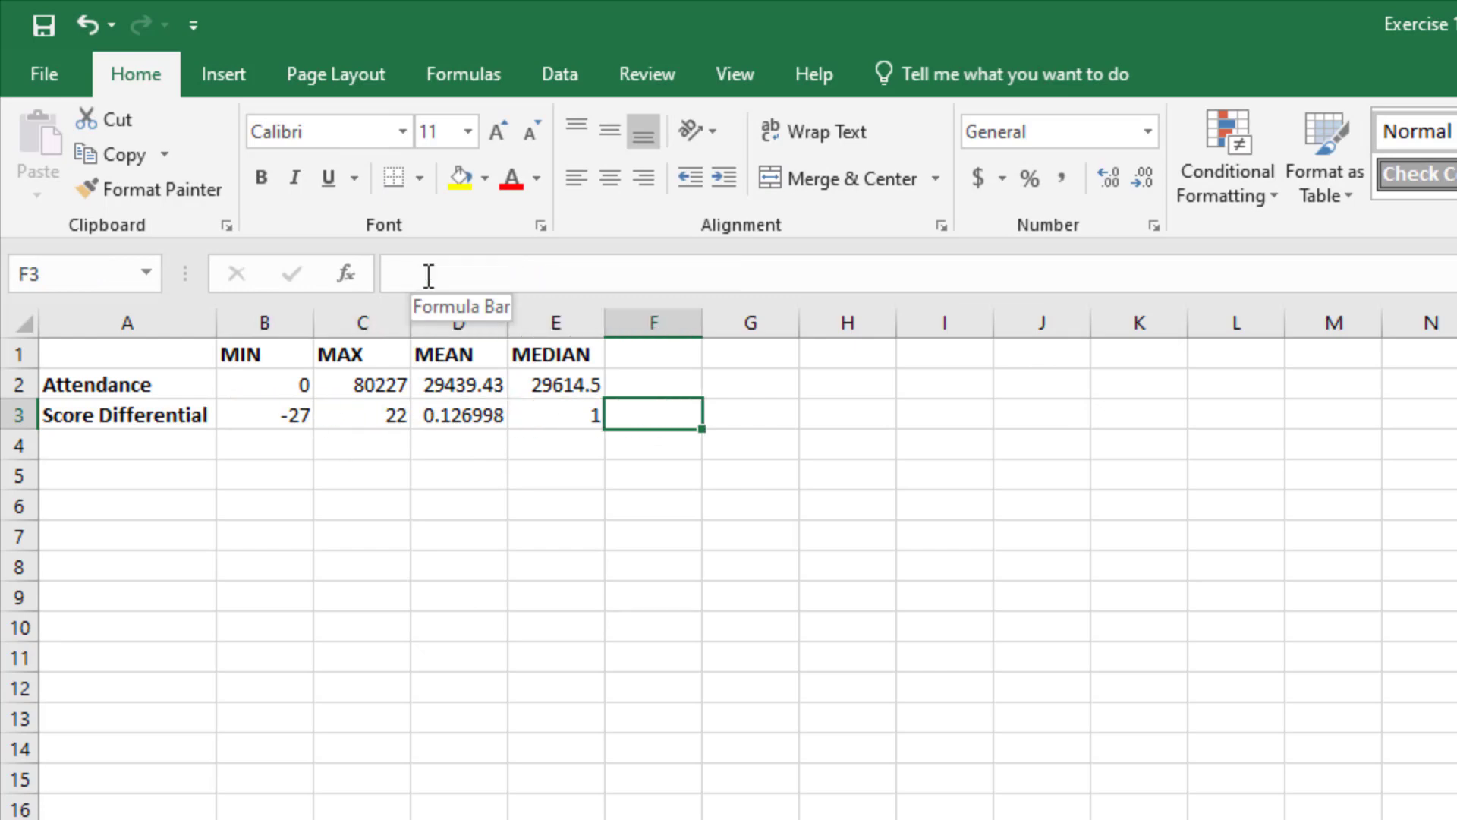
pyautogui.press('Left')
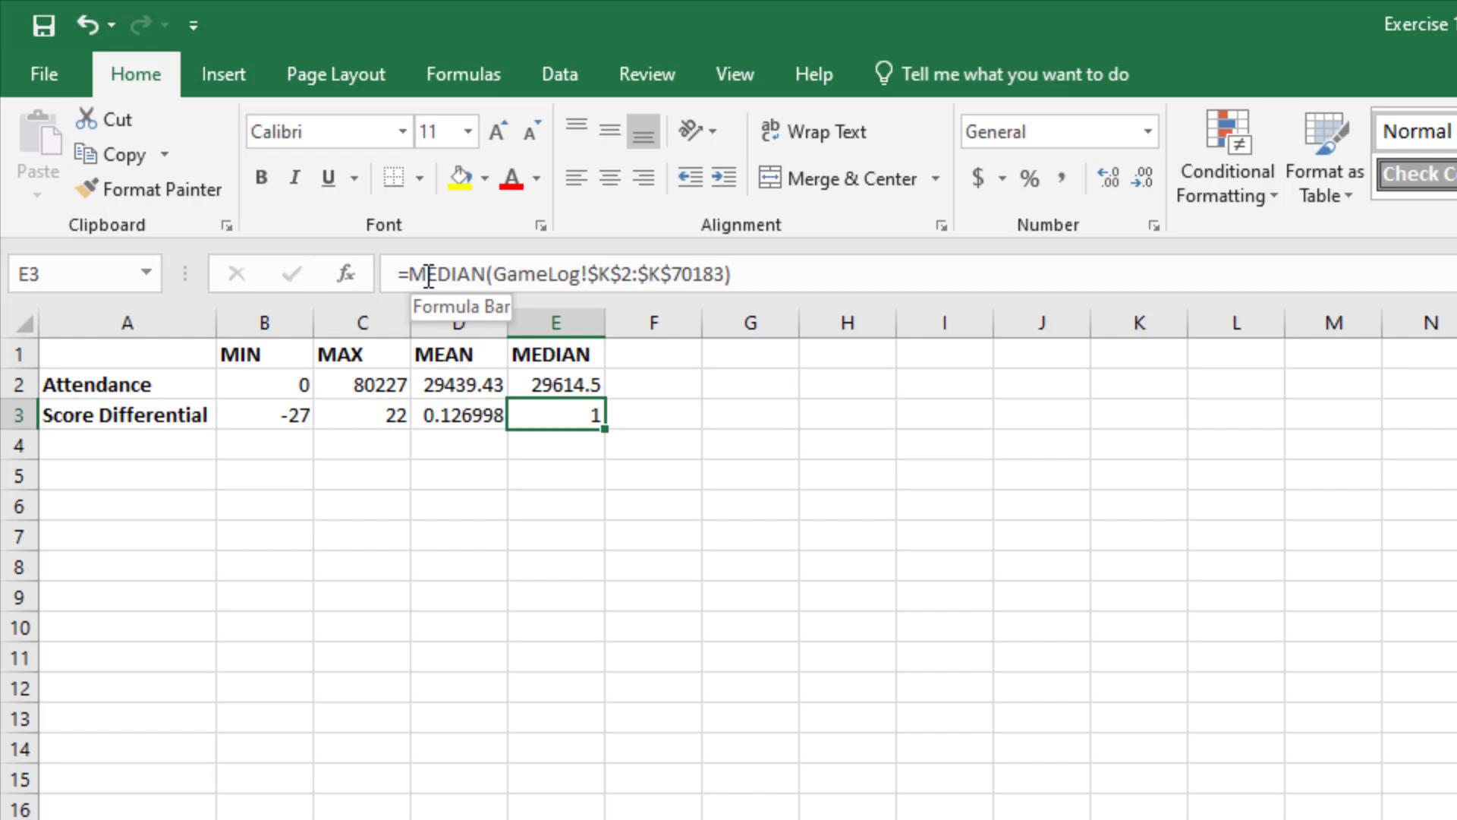
pyautogui.press('Left')
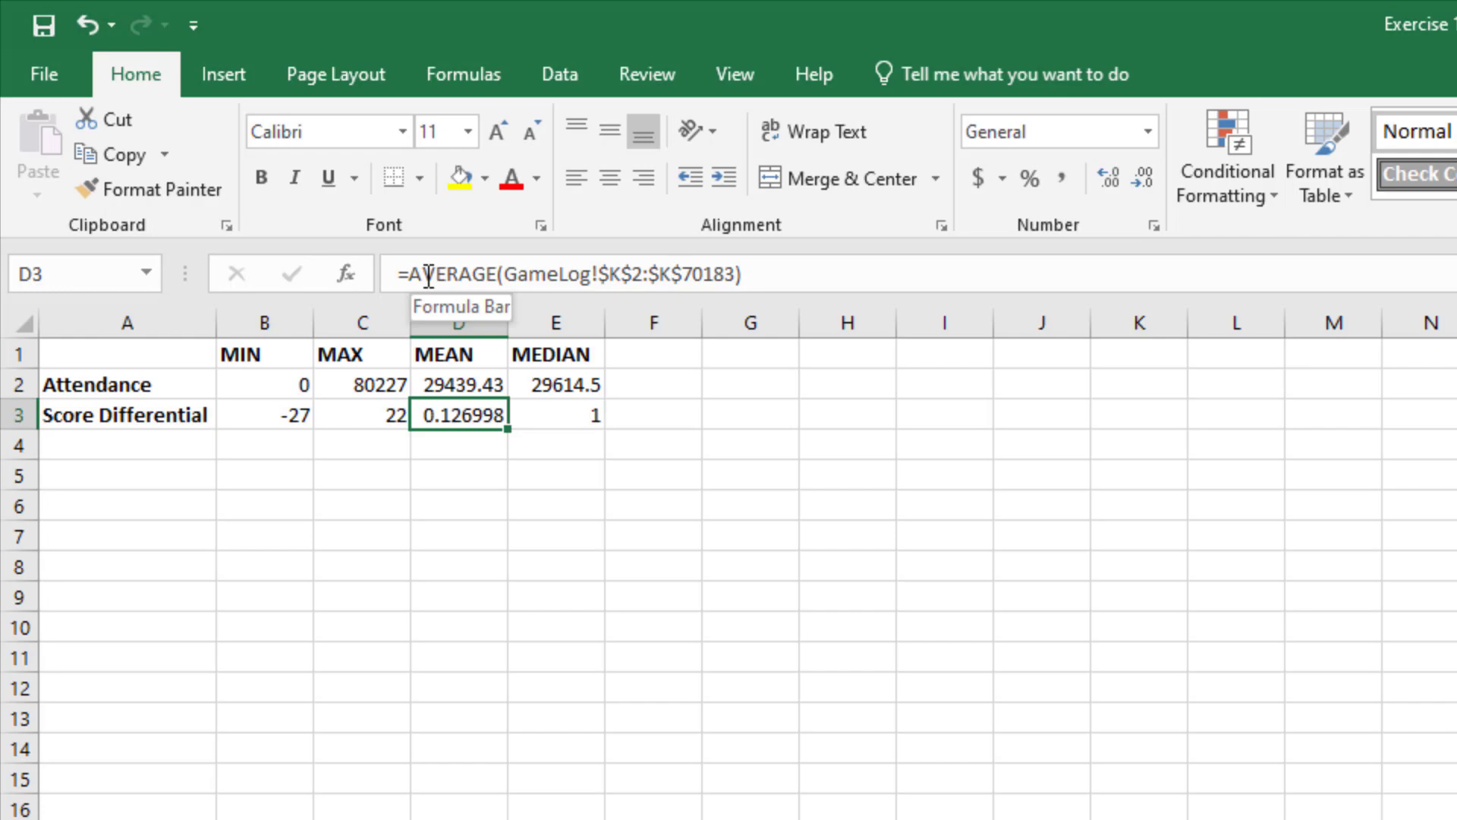
pyautogui.click(155, 355)
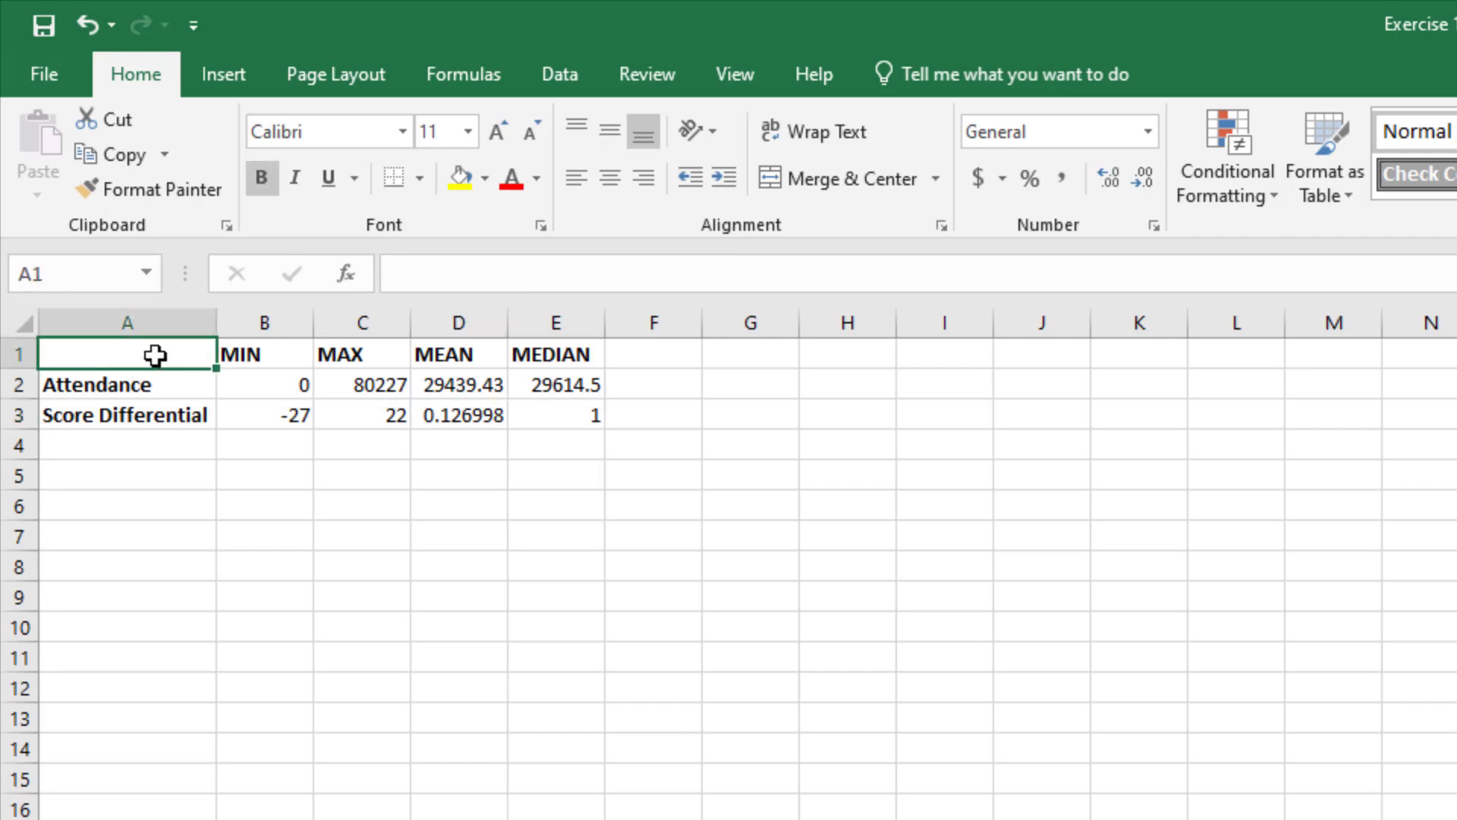